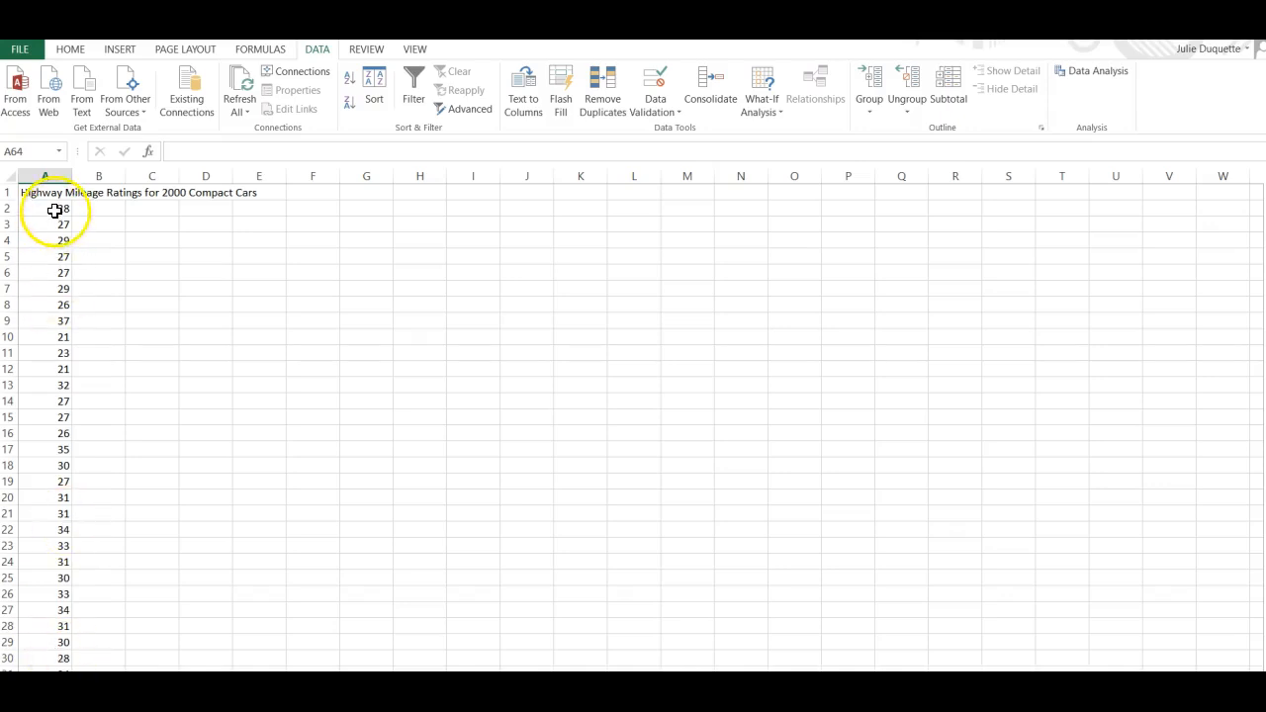
# Sort the highway mileage values in column A from smallest to largest and scroll through the sorted list.
pyautogui.moveTo(55, 209); pyautogui.dragTo(48, 641)
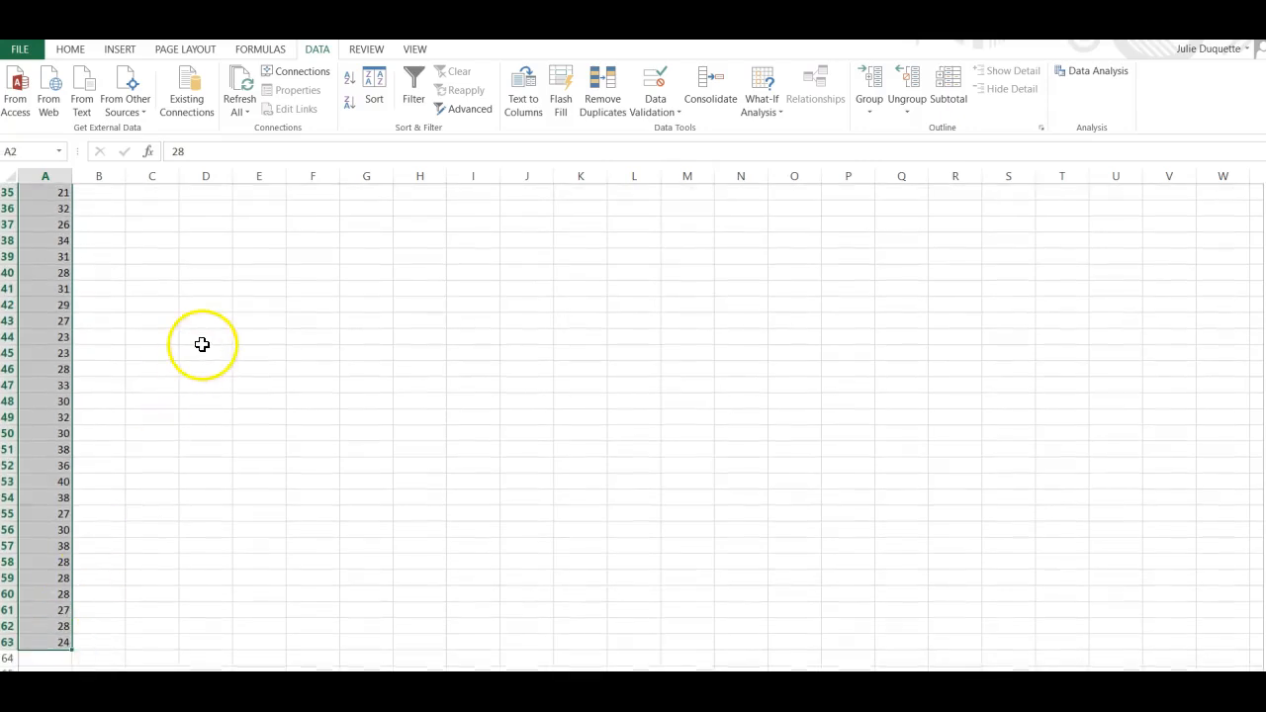
pyautogui.click(348, 93)
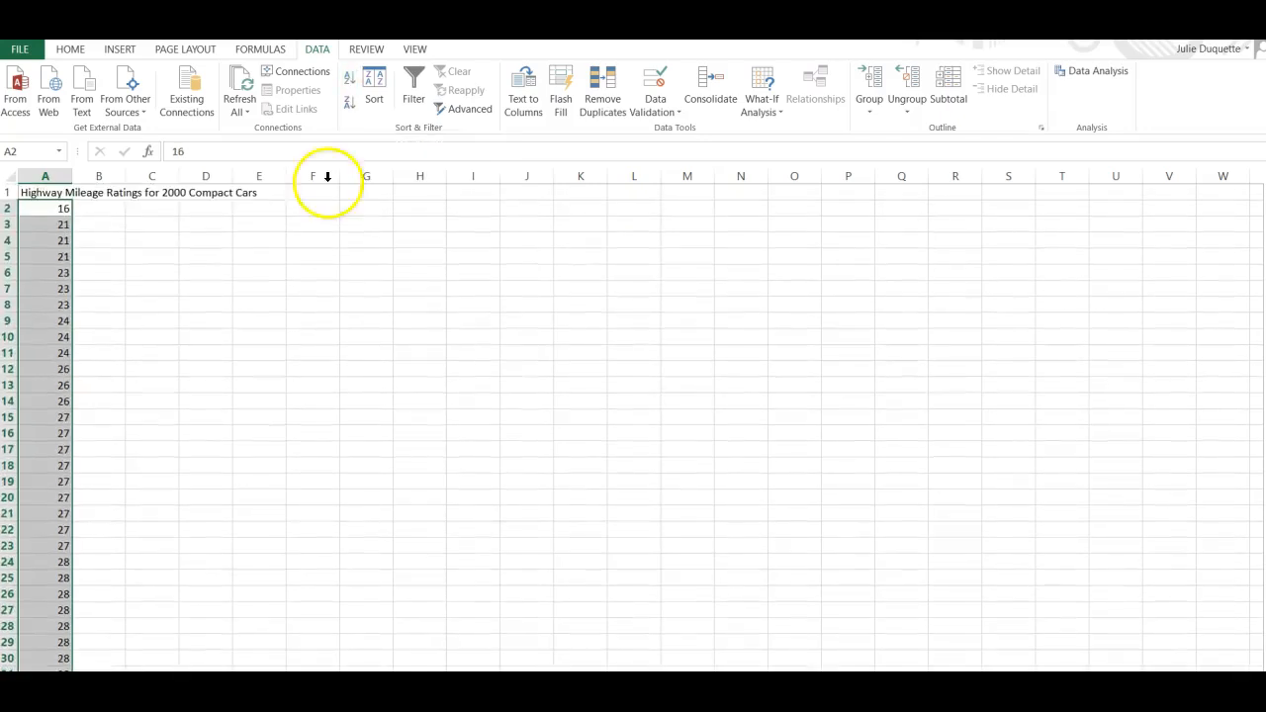
pyautogui.click(300, 319)
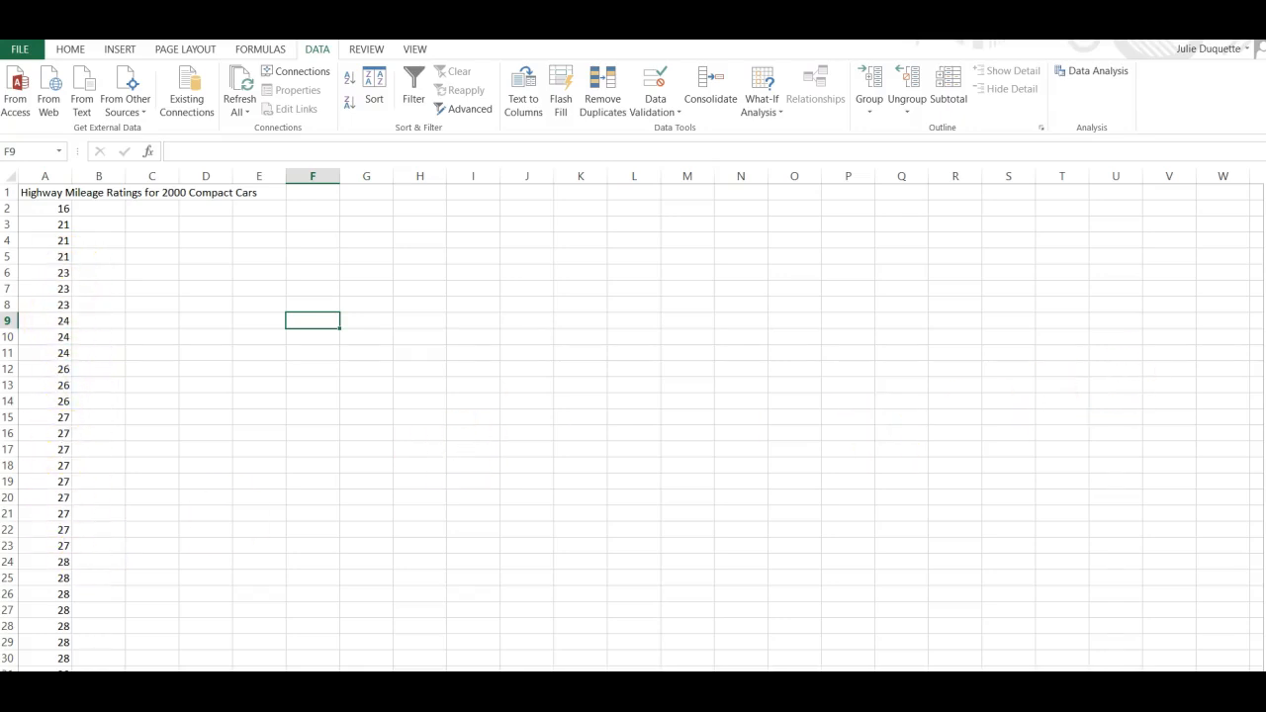
pyautogui.moveTo(1264, 299); pyautogui.dragTo(1265, 441)
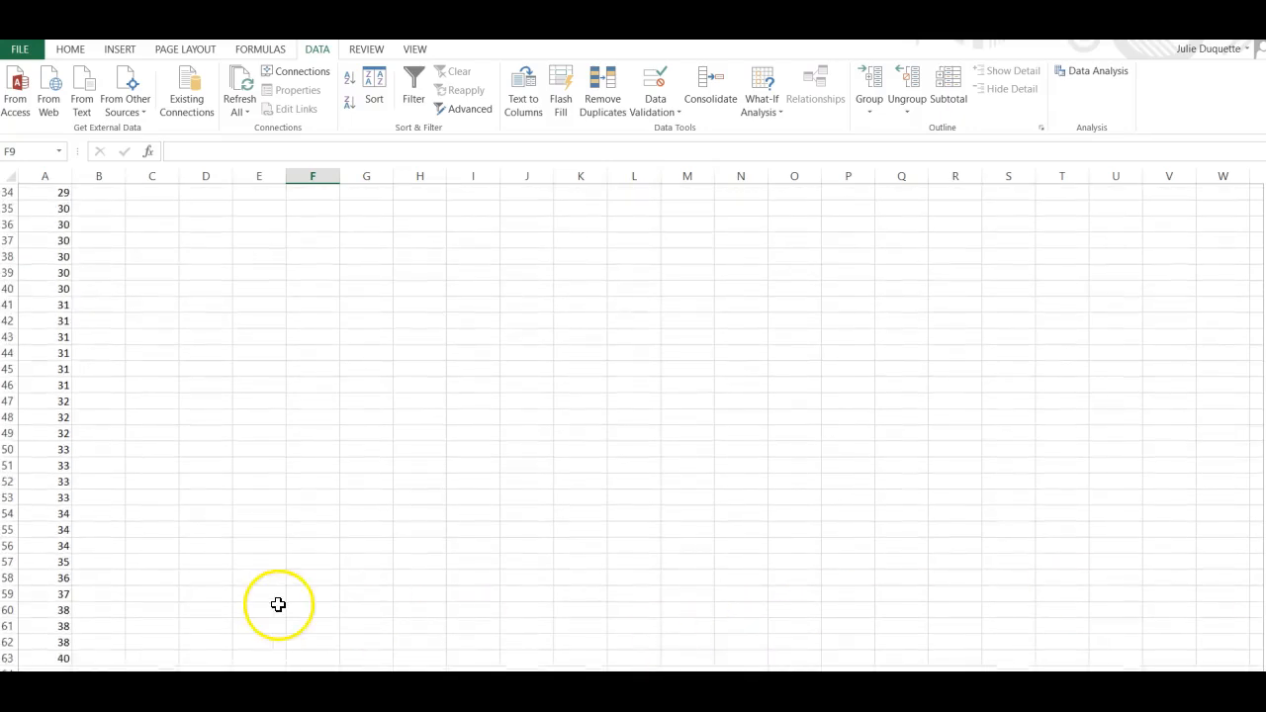
pyautogui.click(65, 660)
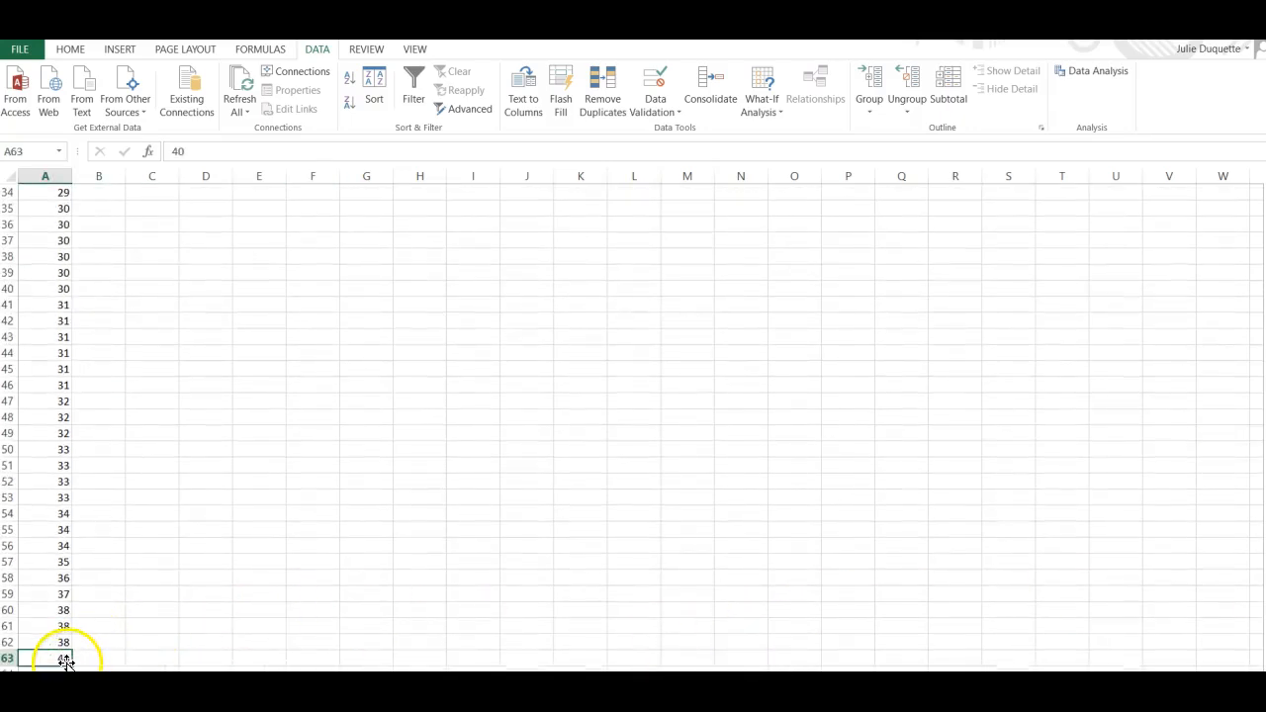
pyautogui.scroll(10, 633, 426)
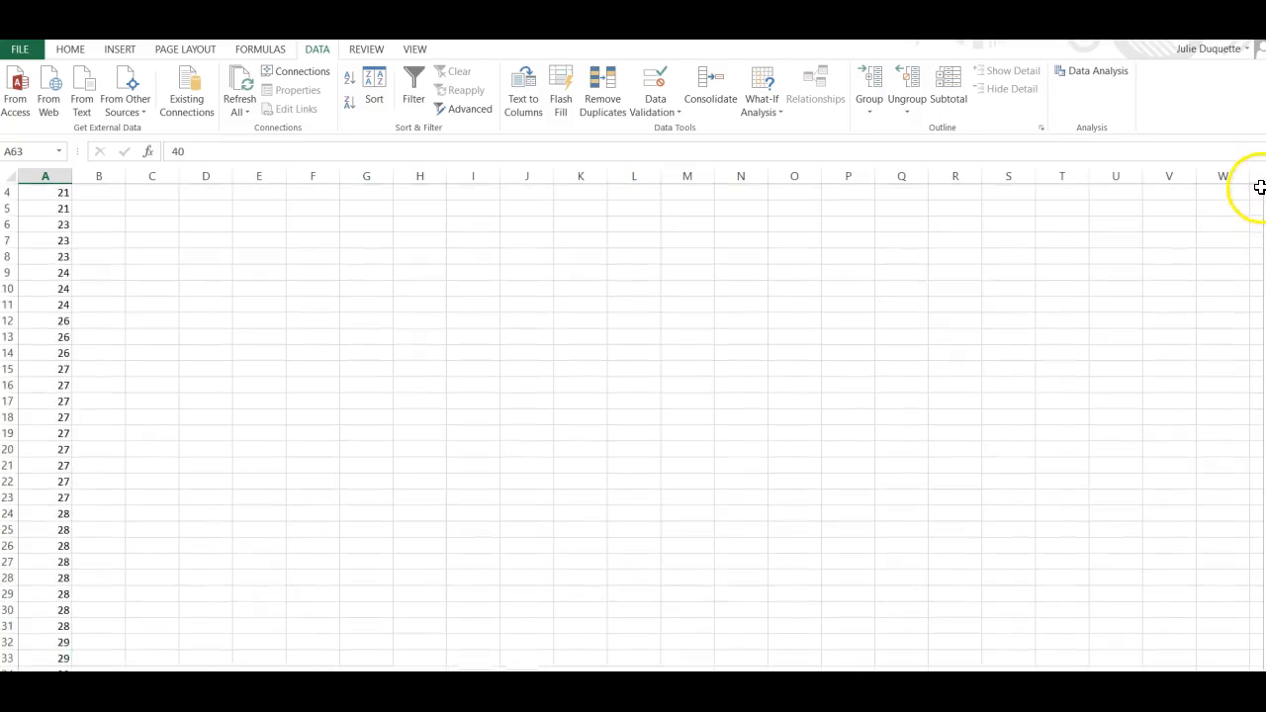
pyautogui.scroll(1, 633, 425)
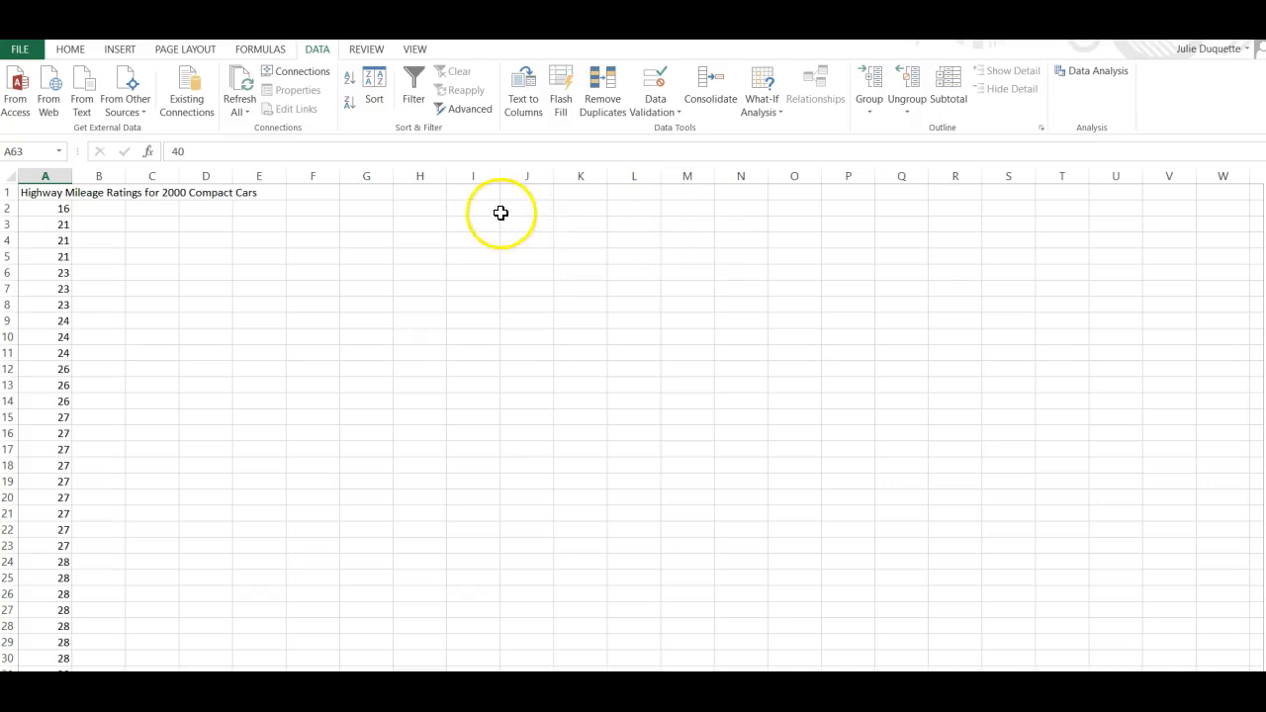
# Enter the header STEM in F4 and the stems 1, 2, 3 and 4 in the cells below it.
pyautogui.click(323, 240)
pyautogui.write('S')
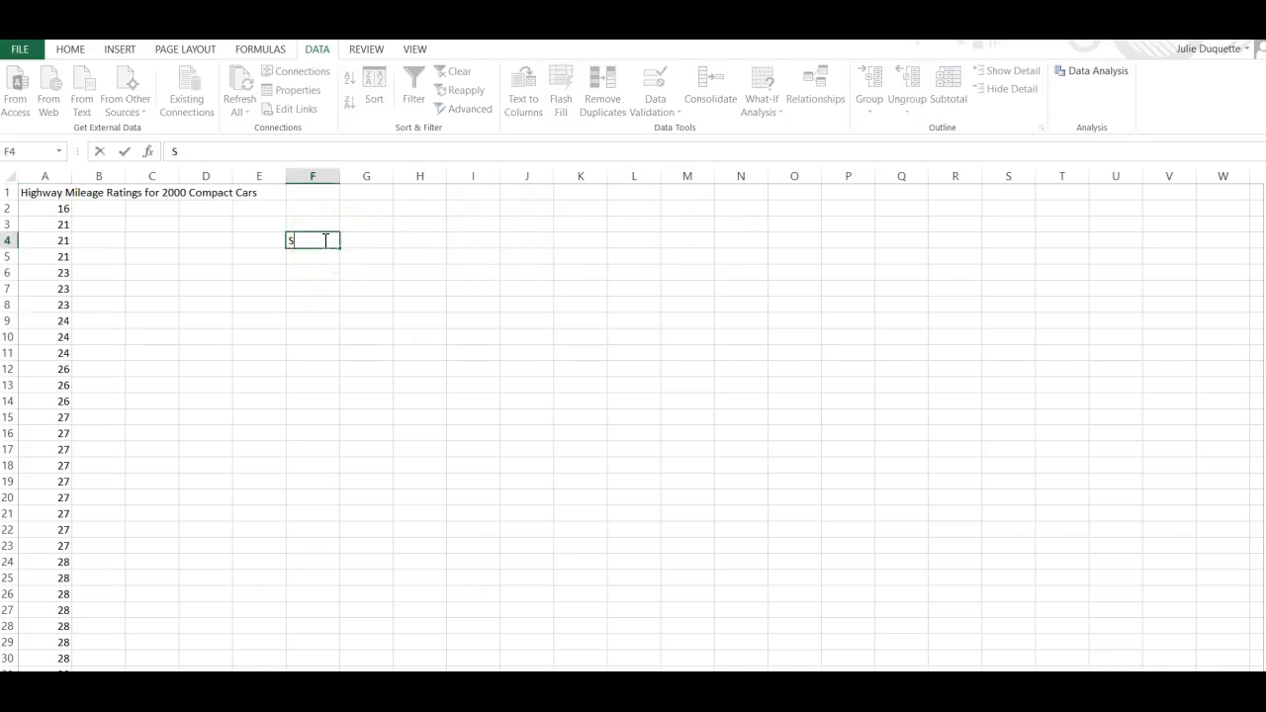
pyautogui.write('TEM')
pyautogui.press('Return')
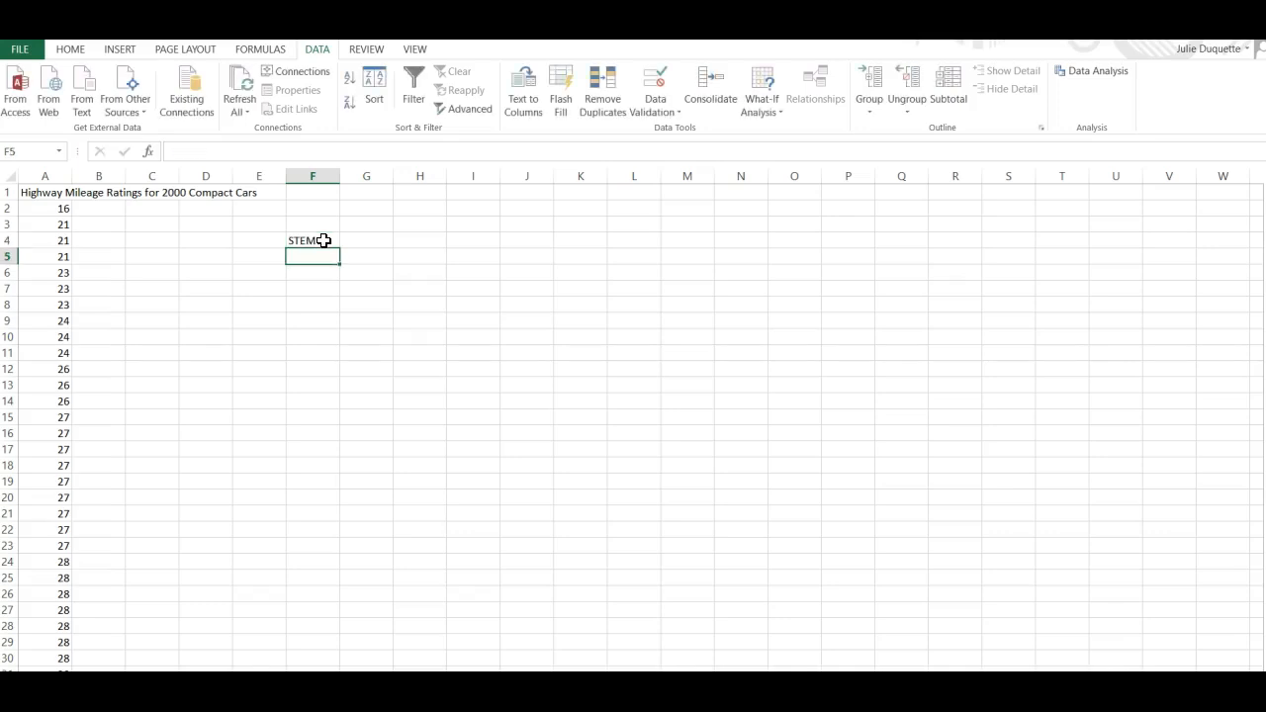
pyautogui.write('1')
pyautogui.press('Return')
pyautogui.write('2')
pyautogui.press('Return')
pyautogui.write('3')
pyautogui.press('Return')
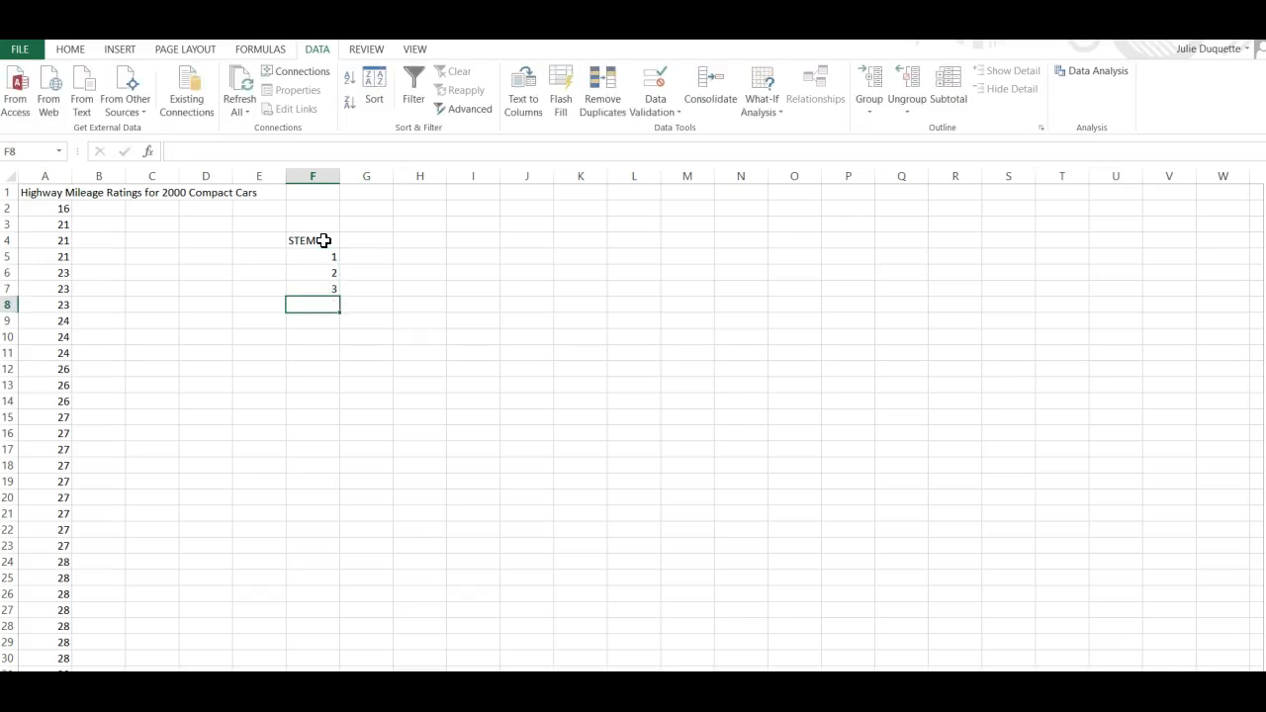
pyautogui.write('4')
pyautogui.press('Return')
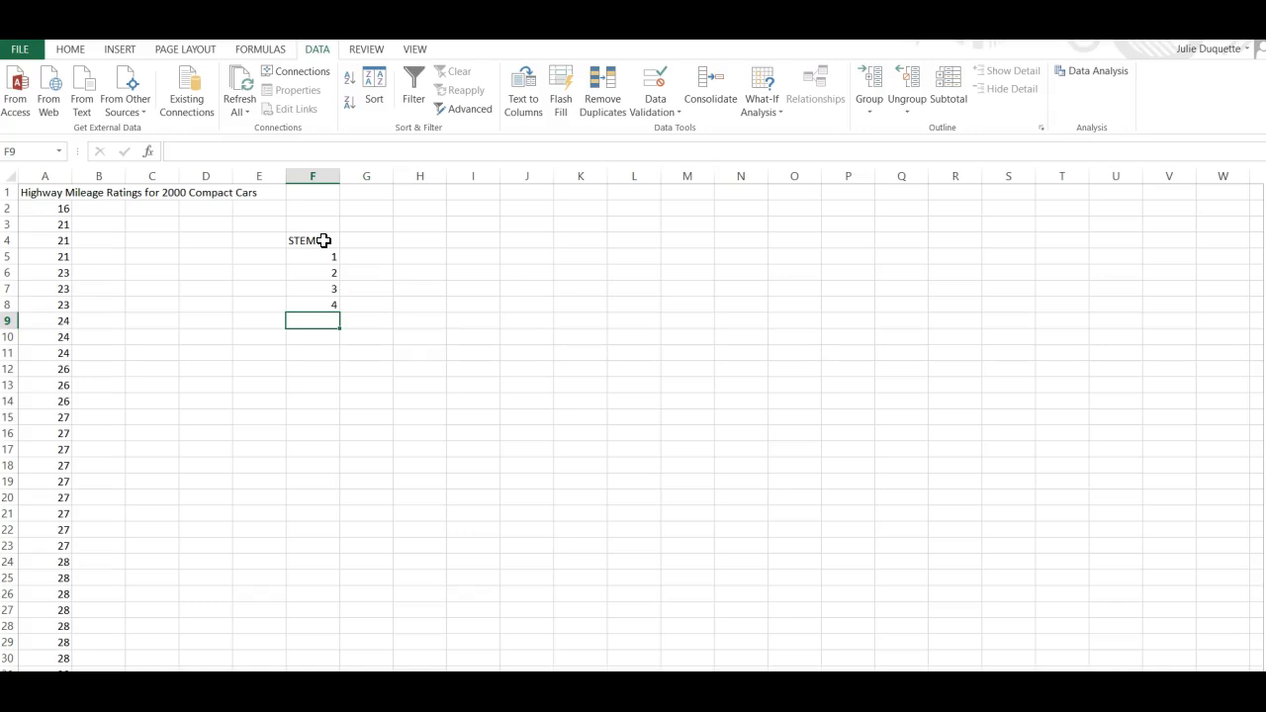
# Add the header LEAF in G4 and enter the leaf 6 beside stem 1.
pyautogui.press('Up')
pyautogui.press('Up')
pyautogui.press('Up')
pyautogui.press('Up')
pyautogui.press('Up')
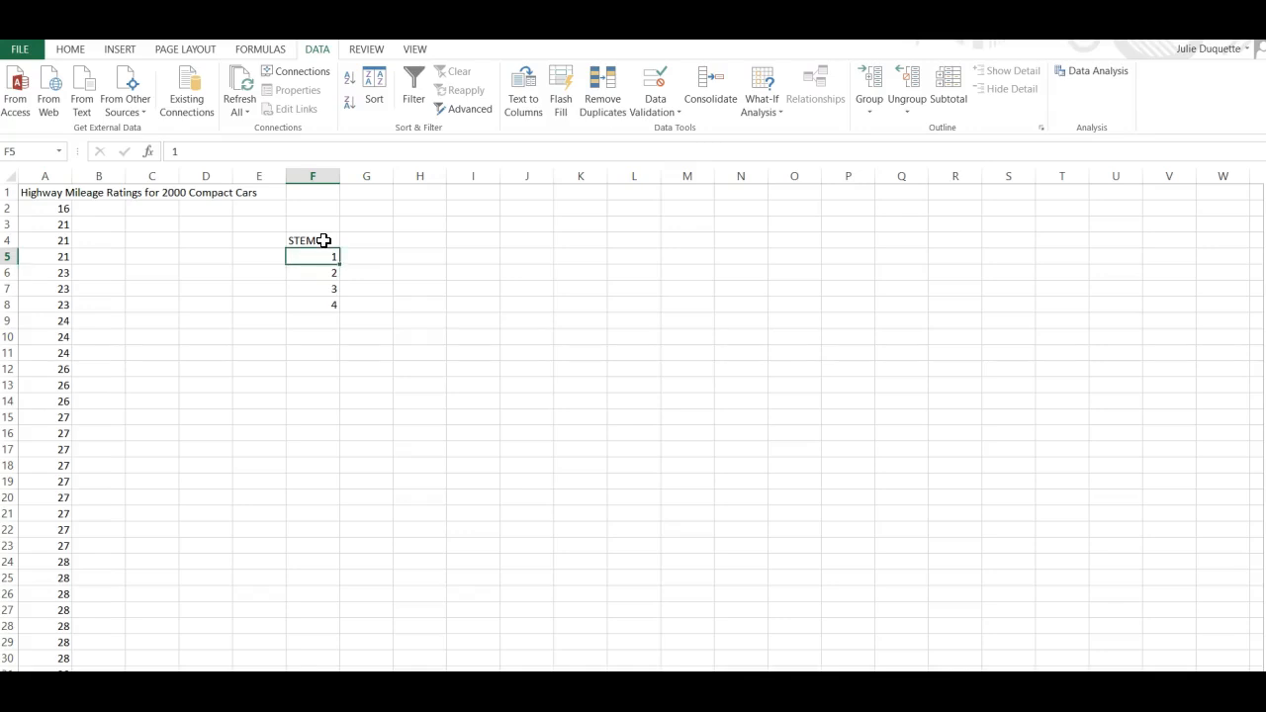
pyautogui.press('Right')
pyautogui.write('LEAF')
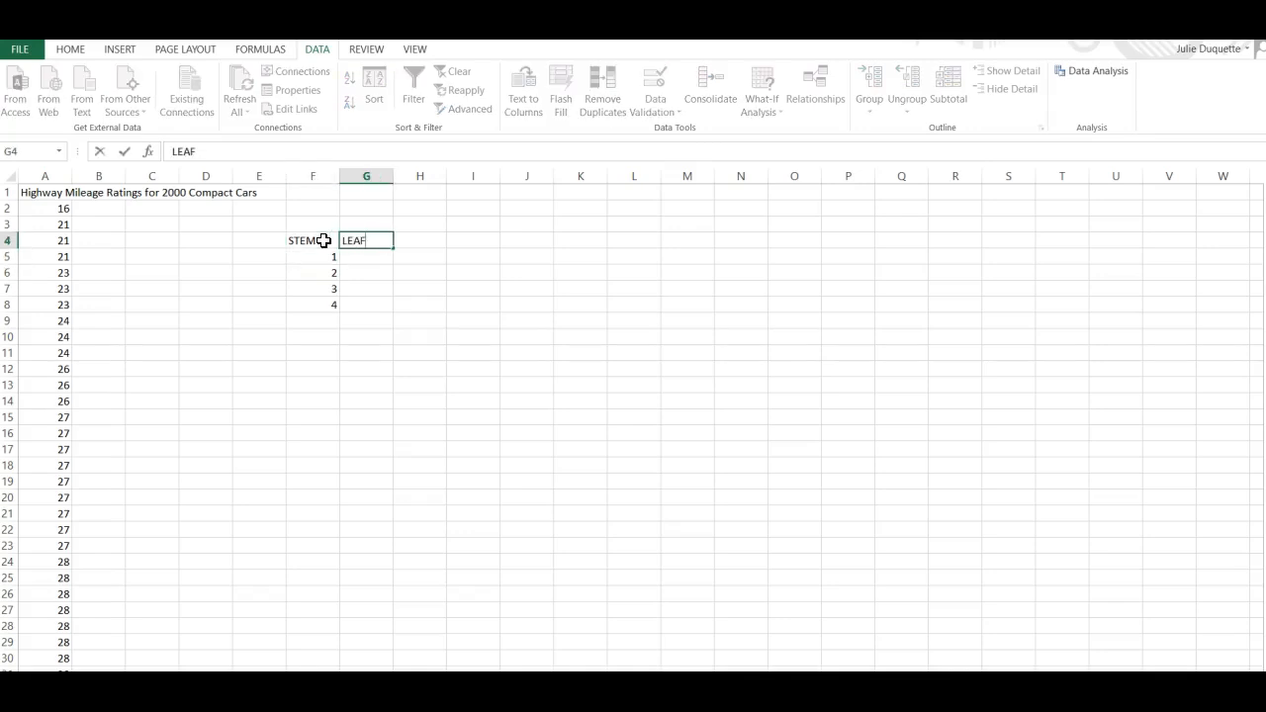
pyautogui.press('Return')
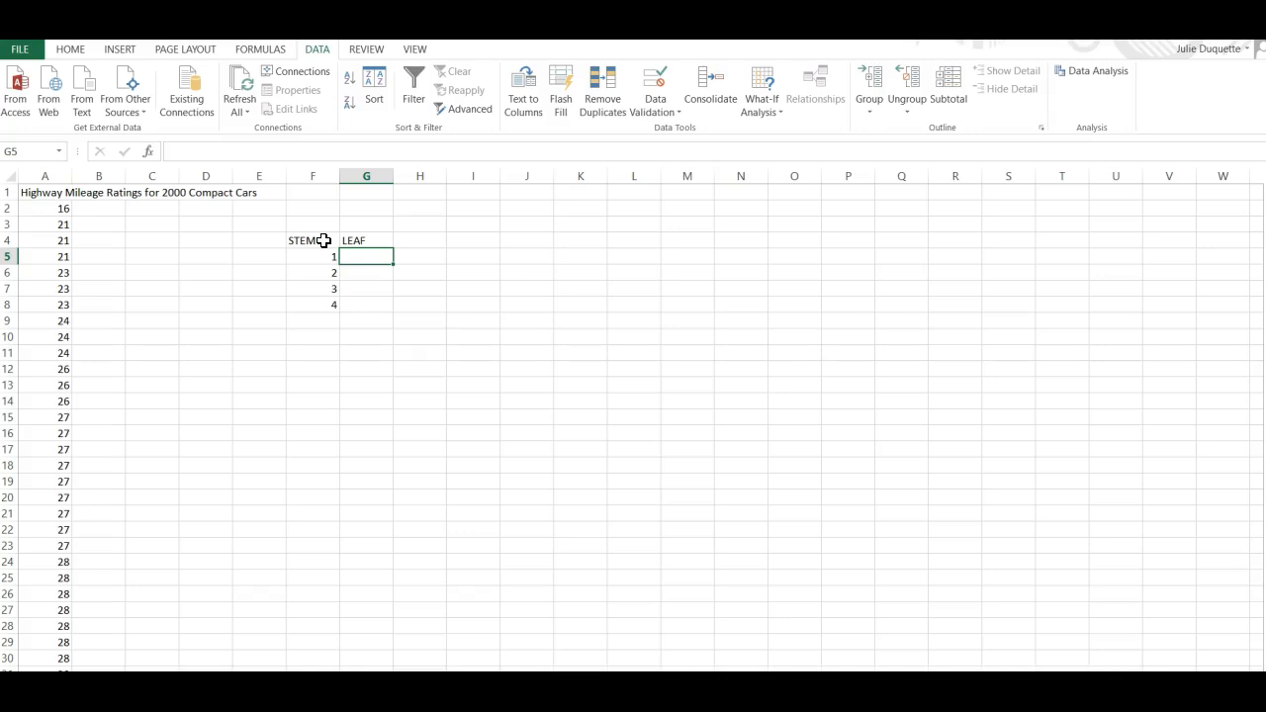
pyautogui.write('6')
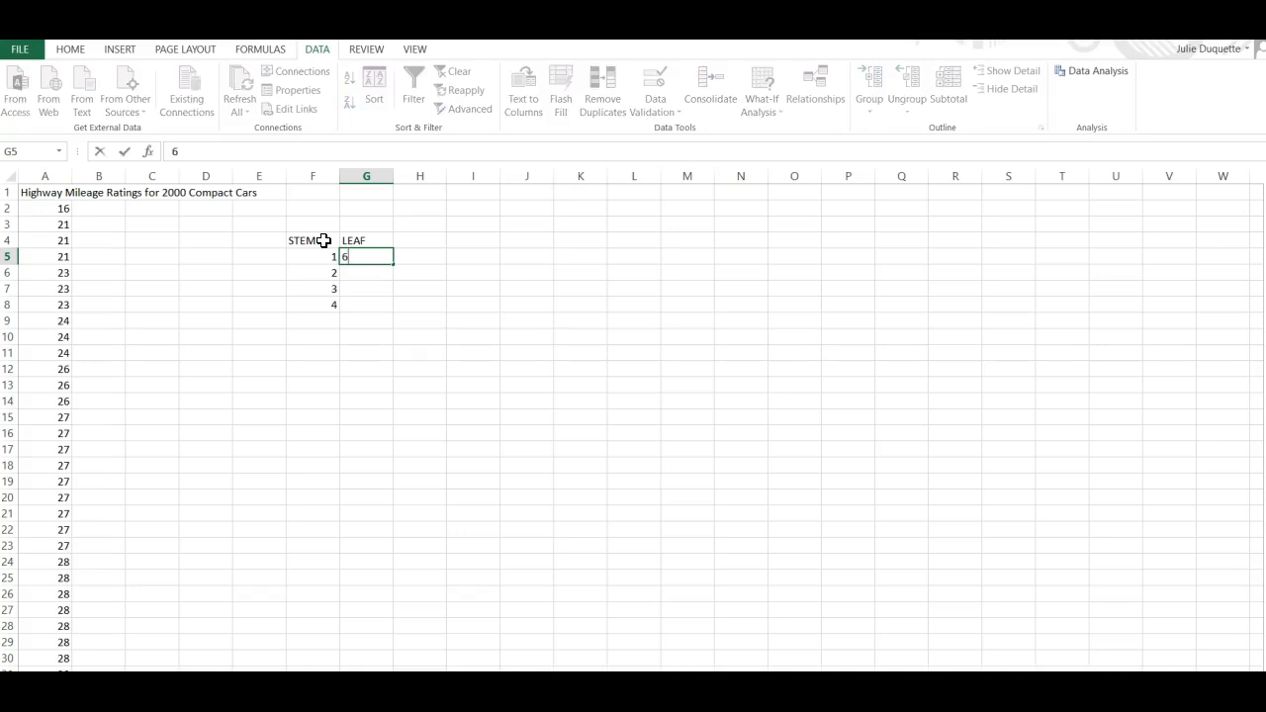
pyautogui.press('Return')
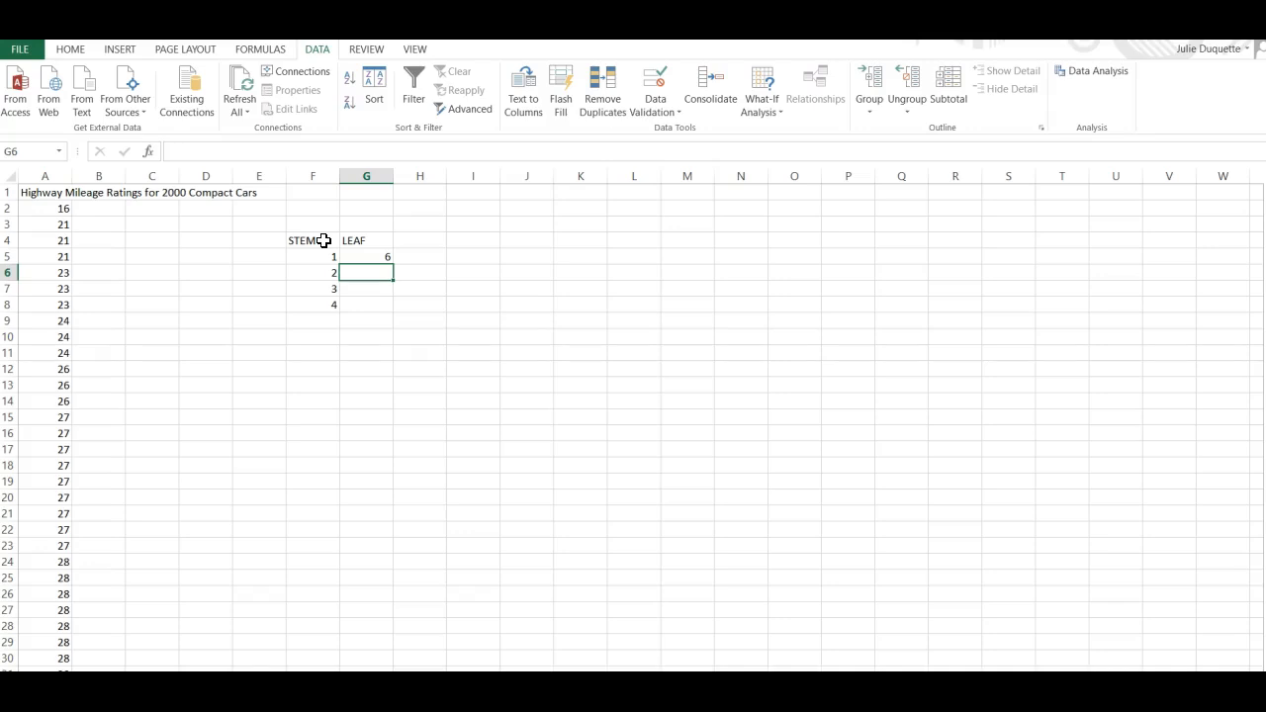
# Enter stem 2's leaves 1, 1, 1, 3, 3, 3, 4, 4, 4, 4, 6, 6, 6 across row 6 from G6.
pyautogui.write('1')
pyautogui.press('Tab')
pyautogui.write('1')
pyautogui.press('Tab')
pyautogui.write('1')
pyautogui.press('Tab')
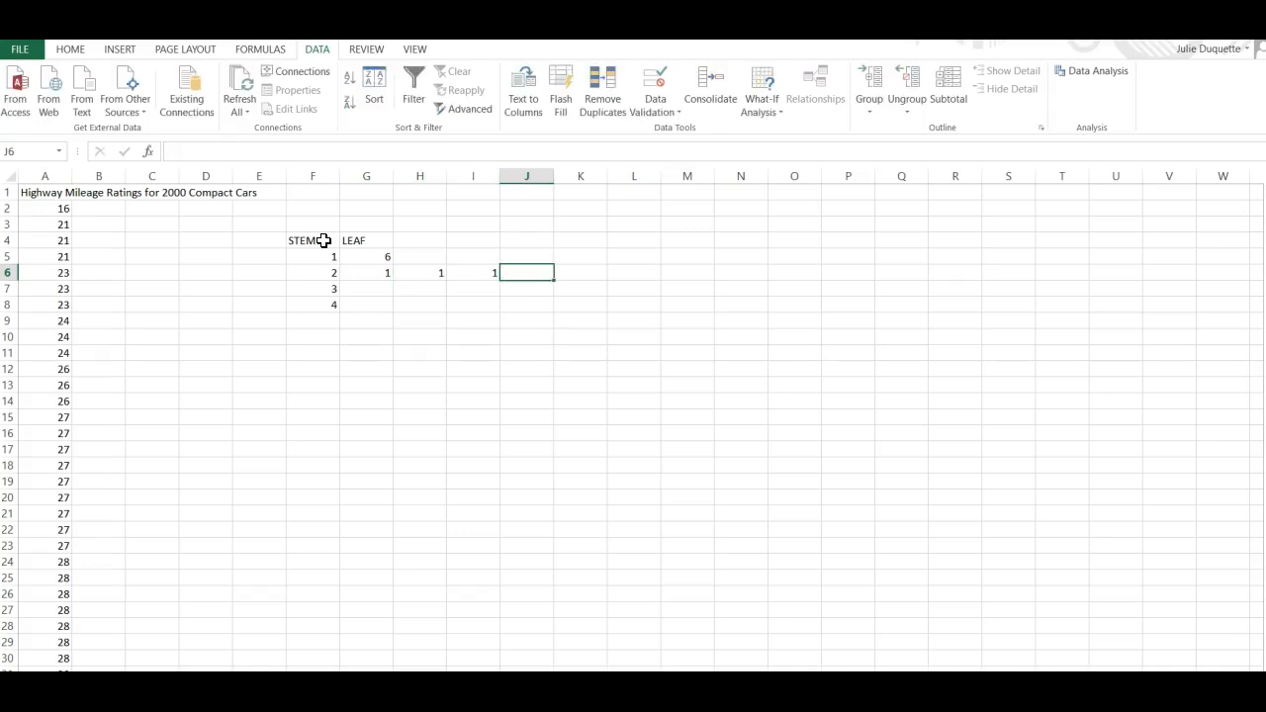
pyautogui.write('3')
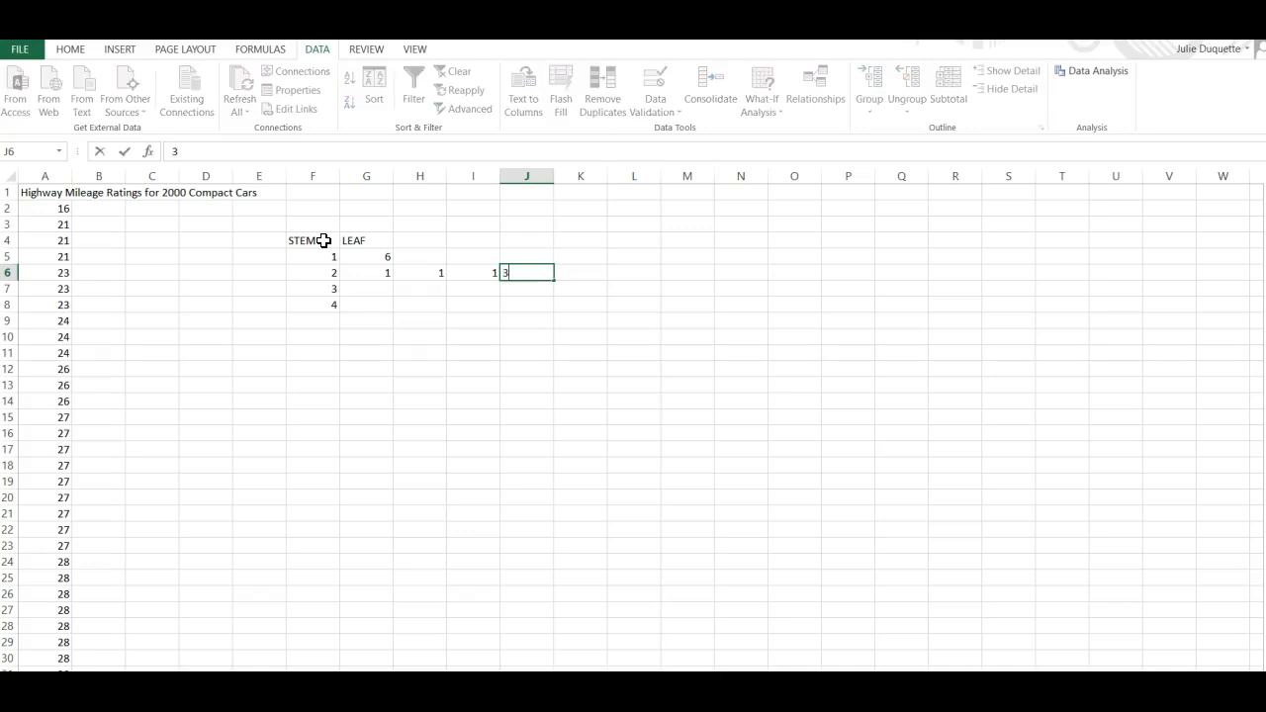
pyautogui.press('Tab')
pyautogui.write('3')
pyautogui.press('Tab')
pyautogui.write('3')
pyautogui.press('Tab')
pyautogui.press('Tab')
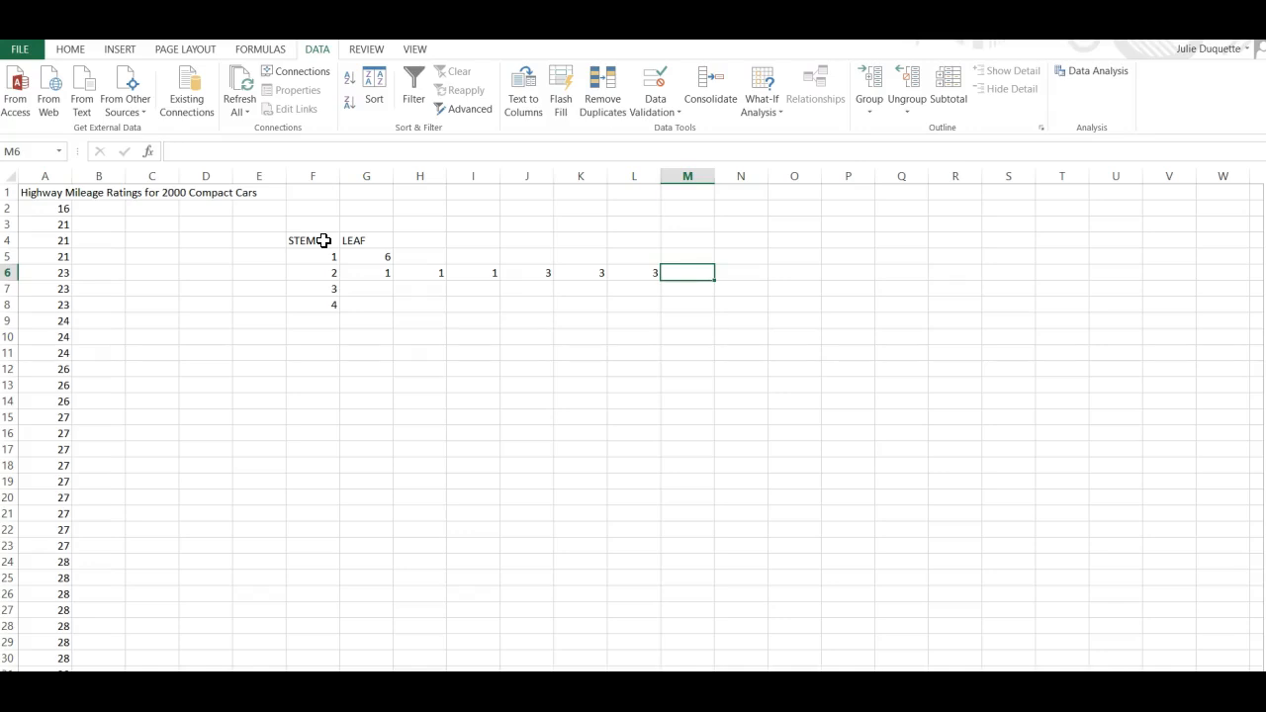
pyautogui.write('4')
pyautogui.press('Tab')
pyautogui.write('4')
pyautogui.press('Tab')
pyautogui.write('4')
pyautogui.press('Tab')
pyautogui.write('4')
pyautogui.press('Tab')
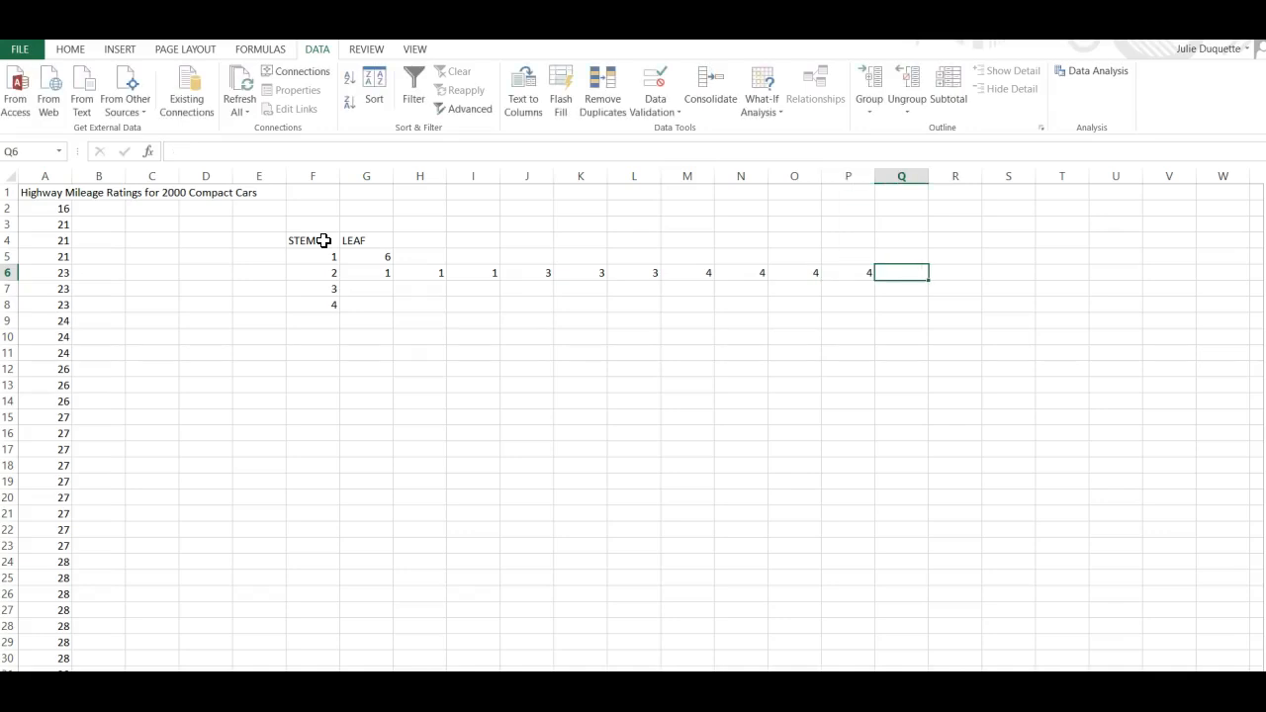
pyautogui.write('6')
pyautogui.press('Tab')
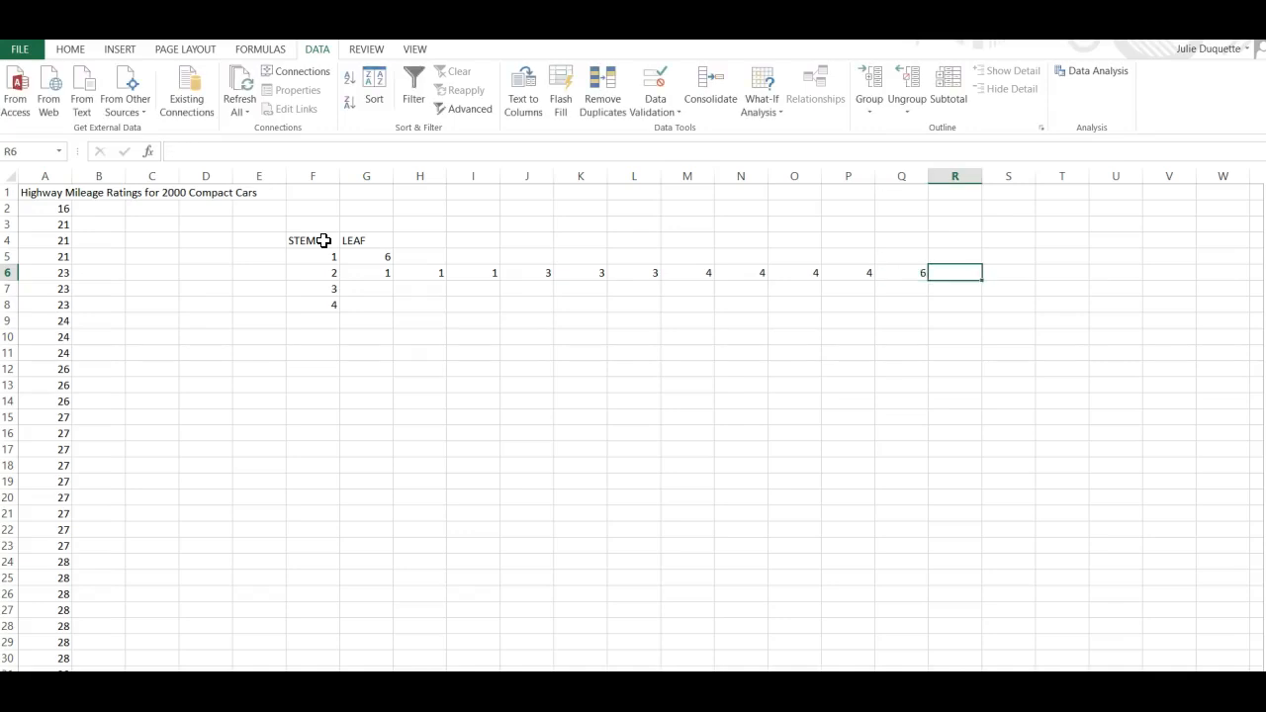
pyautogui.write('6')
pyautogui.press('Tab')
pyautogui.write('6')
pyautogui.press('Tab')
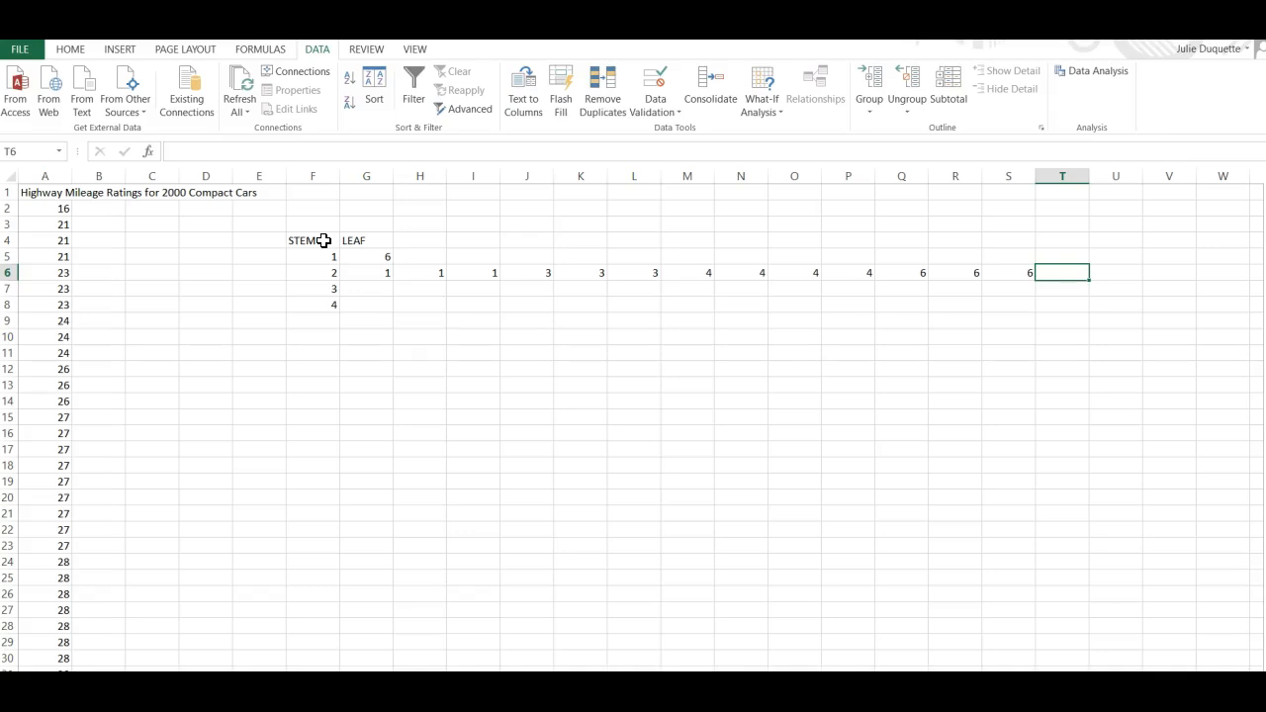
# Continue stem 2's row with nine leaves of 7 from T6 to AB6.
pyautogui.write('7')
pyautogui.press('Tab')
pyautogui.write('7')
pyautogui.press('Tab')
pyautogui.write('7')
pyautogui.press('Tab')
pyautogui.write('7')
pyautogui.press('Tab')
pyautogui.write('7')
pyautogui.press('Tab')
pyautogui.write('7')
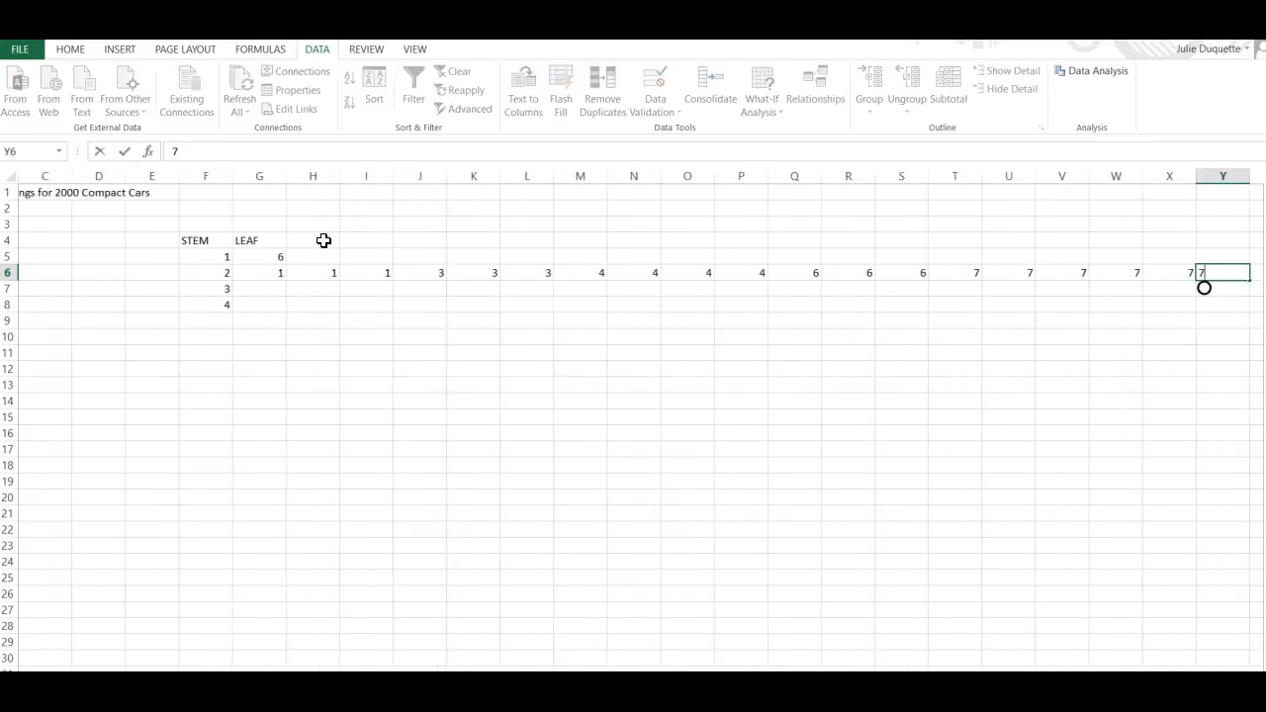
pyautogui.press('Tab')
pyautogui.write('7')
pyautogui.press('Tab')
pyautogui.write('7')
pyautogui.press('Tab')
pyautogui.write('7')
pyautogui.press('Tab')
# Step through the sorted mileage values in column A to identify the remaining 20s values.
pyautogui.press('Left')
pyautogui.press('Left')
pyautogui.press('Left')
pyautogui.press('Left')
pyautogui.press('Left')
pyautogui.press('Left')
pyautogui.press('Left')
pyautogui.press('Left')
pyautogui.press('Left')
pyautogui.press('Left')
pyautogui.press('Left')
pyautogui.press('Left')
pyautogui.press('Left')
pyautogui.press('Left')
pyautogui.press('Left')
pyautogui.press('Left')
pyautogui.press('Left')
pyautogui.press('Left')
pyautogui.press('Left')
pyautogui.press('Left')
pyautogui.press('Left')
pyautogui.press('Down')
pyautogui.press('Down')
pyautogui.press('Down')
pyautogui.press('Down')
pyautogui.press('Down')
pyautogui.press('Down')
pyautogui.press('Down')
pyautogui.press('Down')
pyautogui.press('Down')
pyautogui.press('Down')
pyautogui.press('Down')
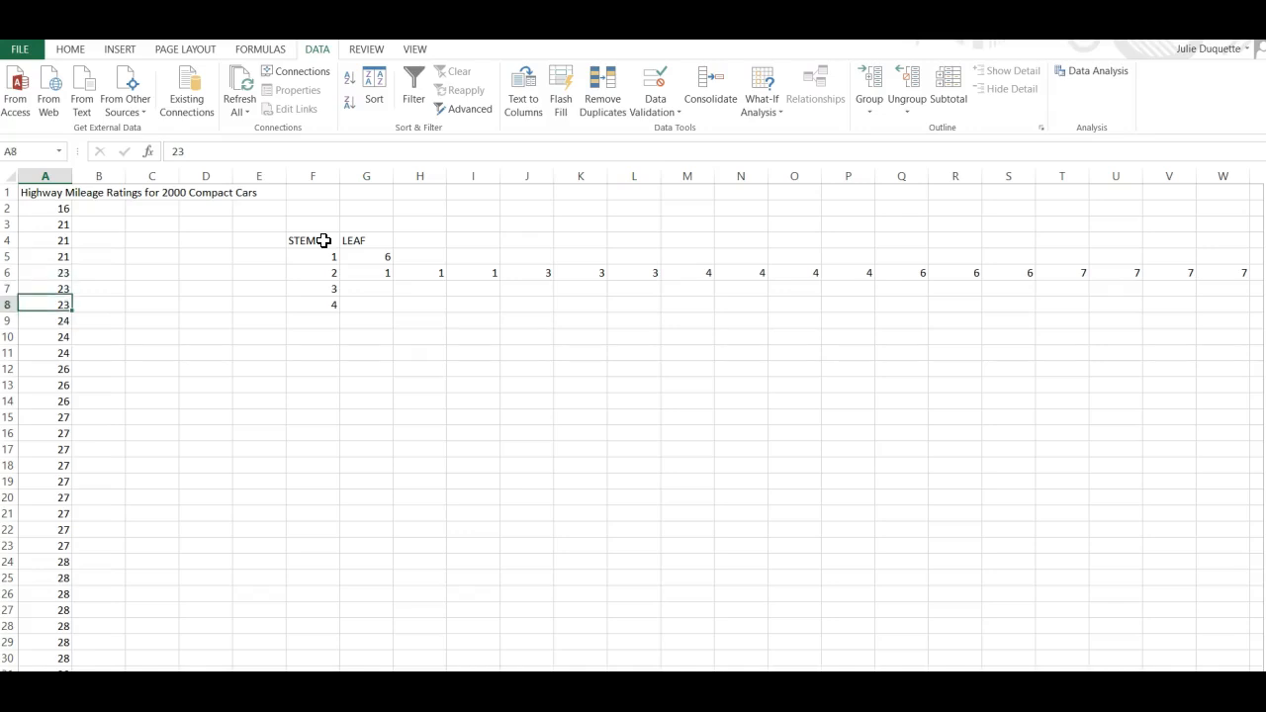
pyautogui.press('Up')
pyautogui.press('Up')
pyautogui.press('Down')
pyautogui.press('Down')
pyautogui.press('Down')
pyautogui.press('Down')
pyautogui.press('Down')
pyautogui.press('Down')
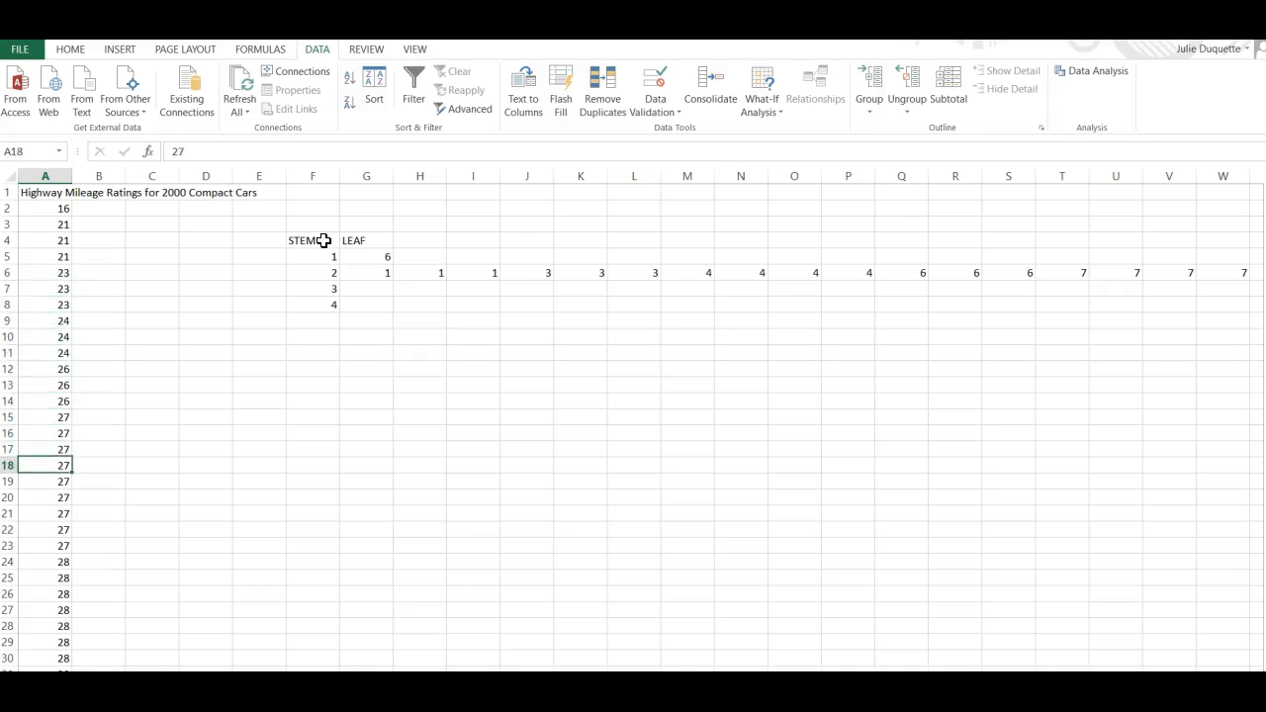
pyautogui.press('Down')
pyautogui.press('Down')
pyautogui.press('Down')
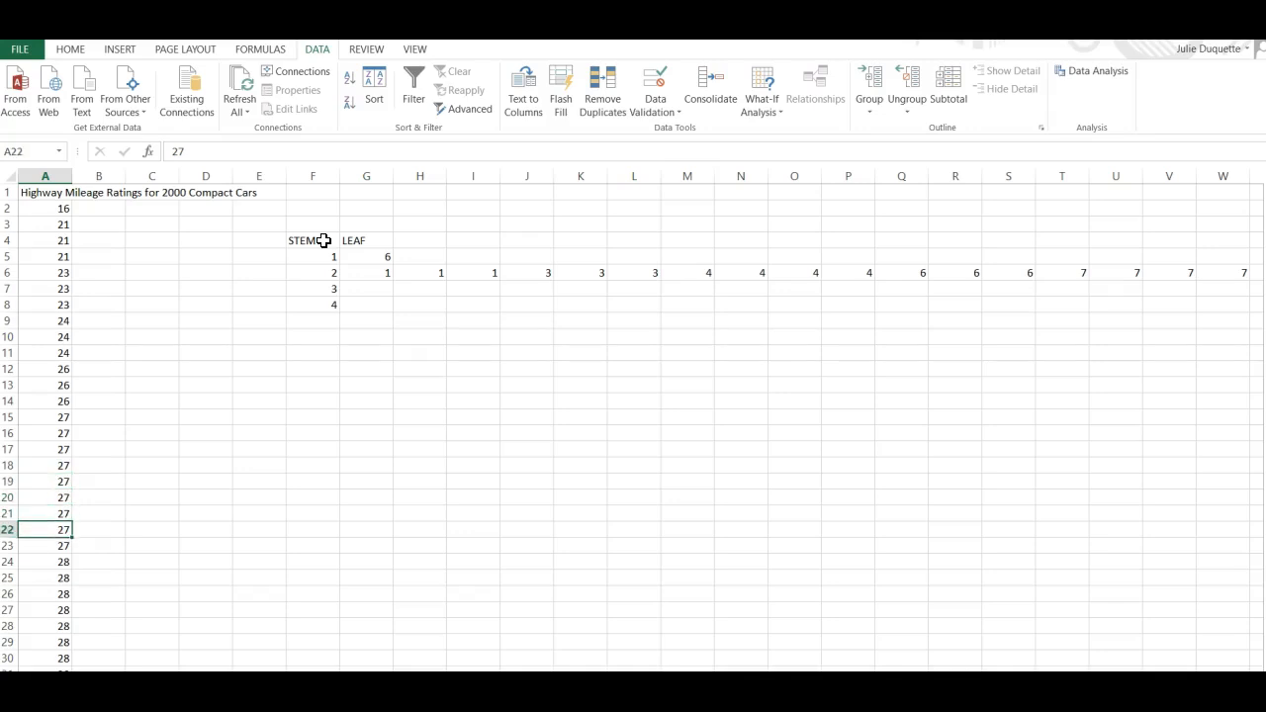
pyautogui.press('Down')
pyautogui.press('Down')
pyautogui.press('Down')
pyautogui.press('Down')
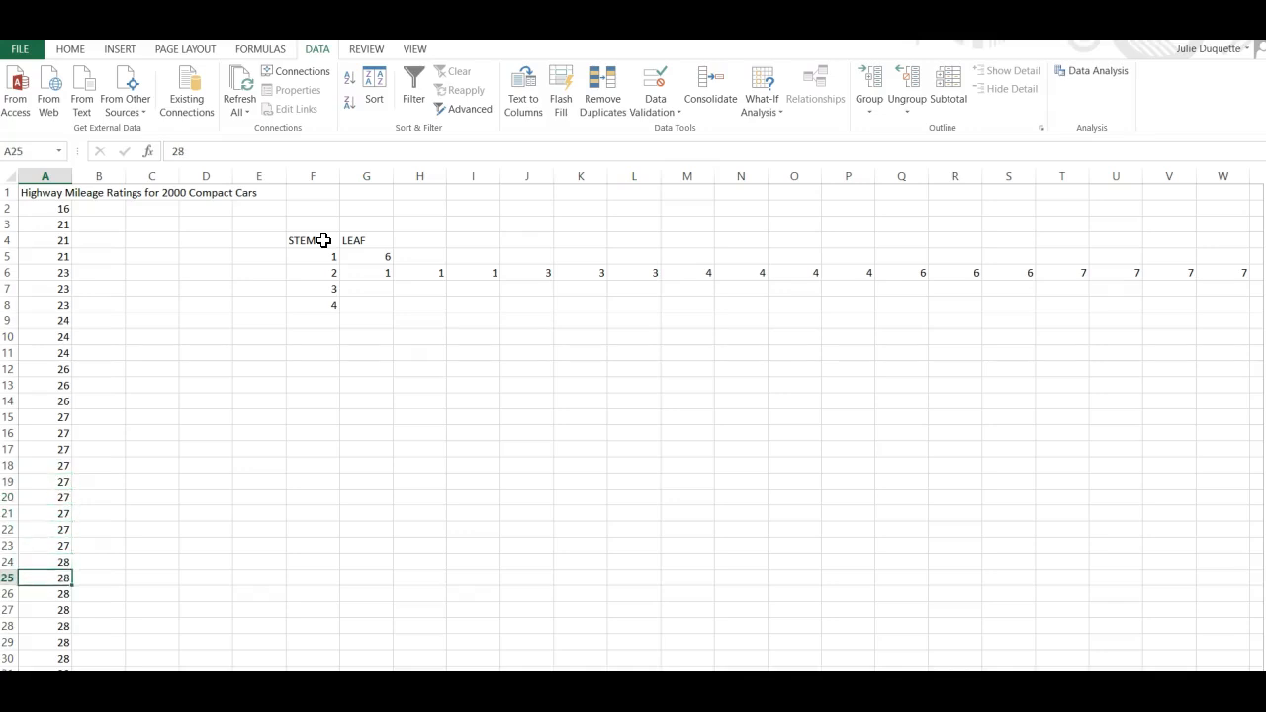
pyautogui.press('Down')
pyautogui.press('Down')
pyautogui.press('Down')
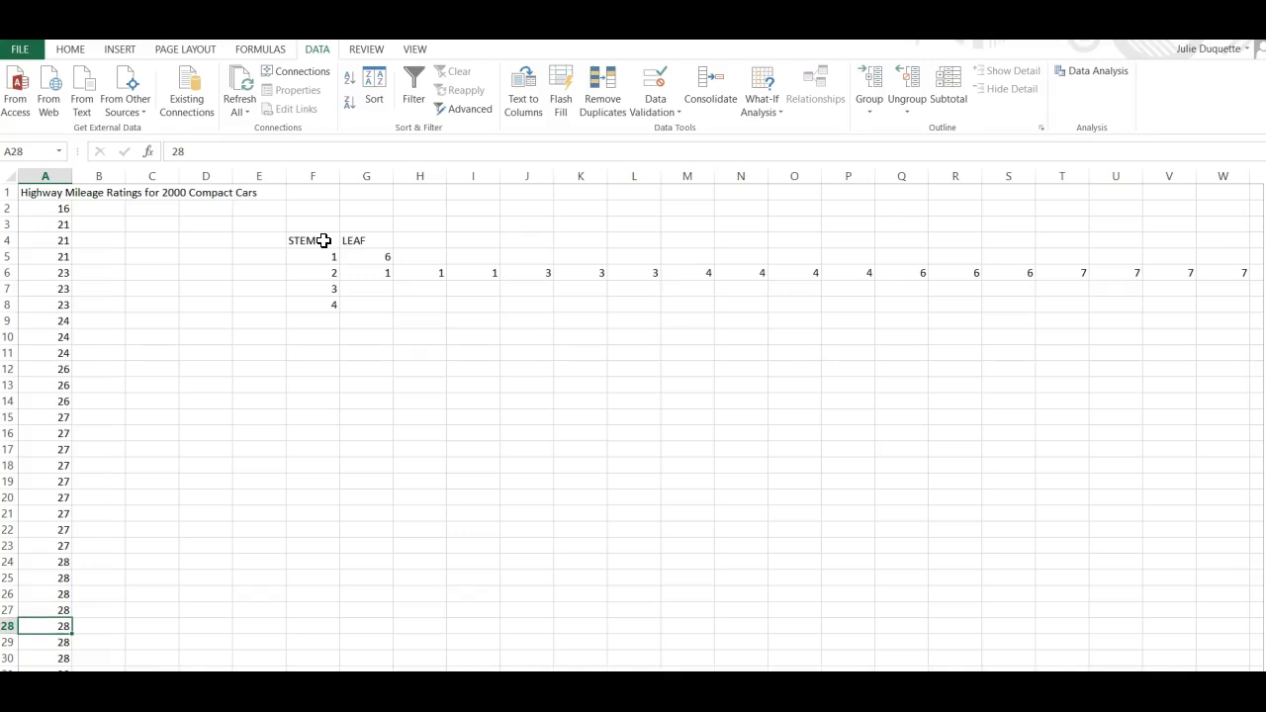
pyautogui.press('Down')
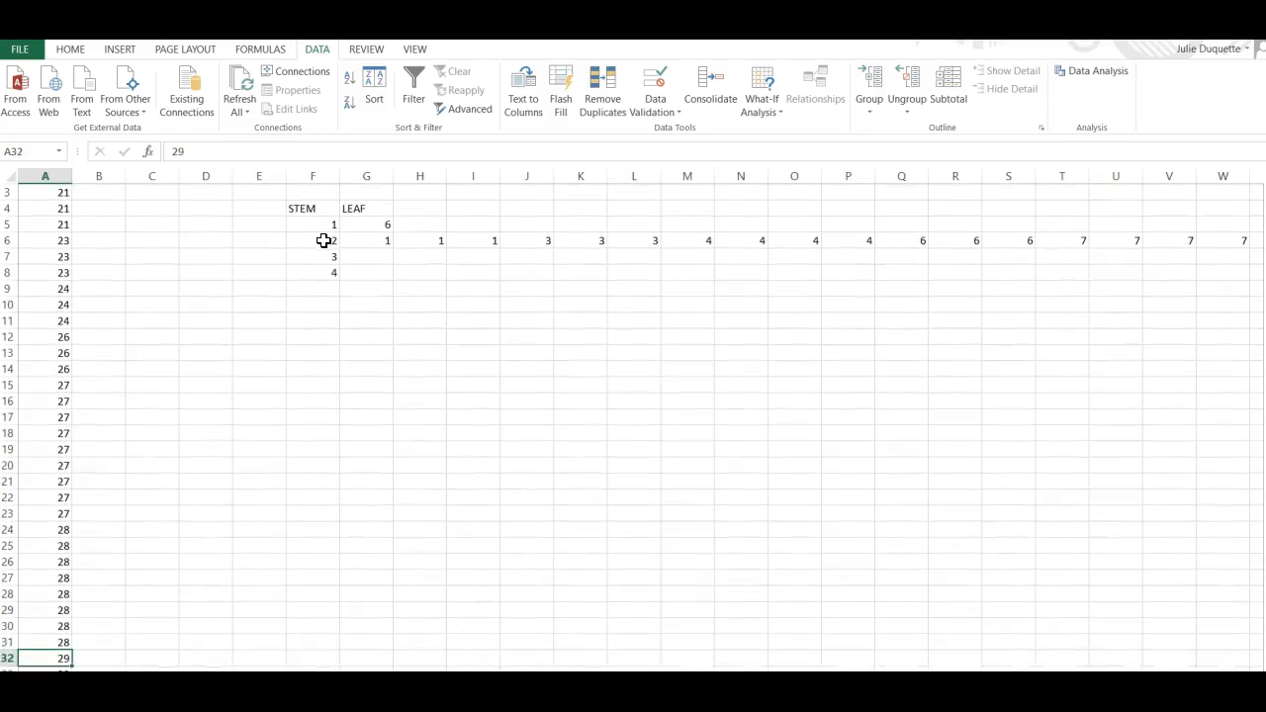
pyautogui.press('Up')
# Enter eight leaves of 8 for stem 2 across row 6 from AC6 to AJ6.
pyautogui.press('Right')
pyautogui.press('Right')
pyautogui.press('Right')
pyautogui.press('Right')
pyautogui.press('Right')
pyautogui.press('Right')
pyautogui.press('Right')
pyautogui.press('Right')
pyautogui.press('Right')
pyautogui.press('Right')
pyautogui.press('Right')
pyautogui.press('Right')
pyautogui.press('Right')
pyautogui.press('Right')
pyautogui.press('Right')
pyautogui.press('Right')
pyautogui.press('Right')
pyautogui.press('Right')
pyautogui.press('Right')
pyautogui.press('Right')
pyautogui.press('Right')
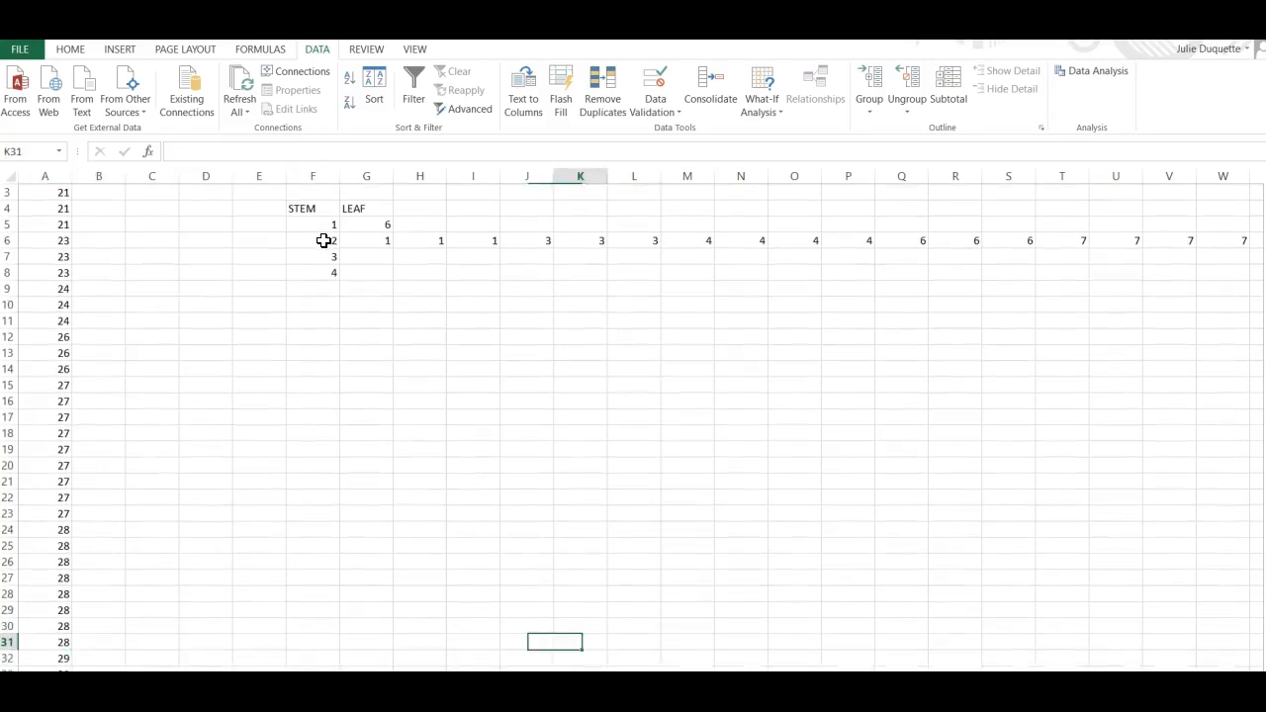
pyautogui.press('Up')
pyautogui.press('Up')
pyautogui.press('Up')
pyautogui.press('Up')
pyautogui.press('Up')
pyautogui.press('Up')
pyautogui.press('Up')
pyautogui.press('Up')
pyautogui.press('Up')
pyautogui.press('Up')
pyautogui.press('Up')
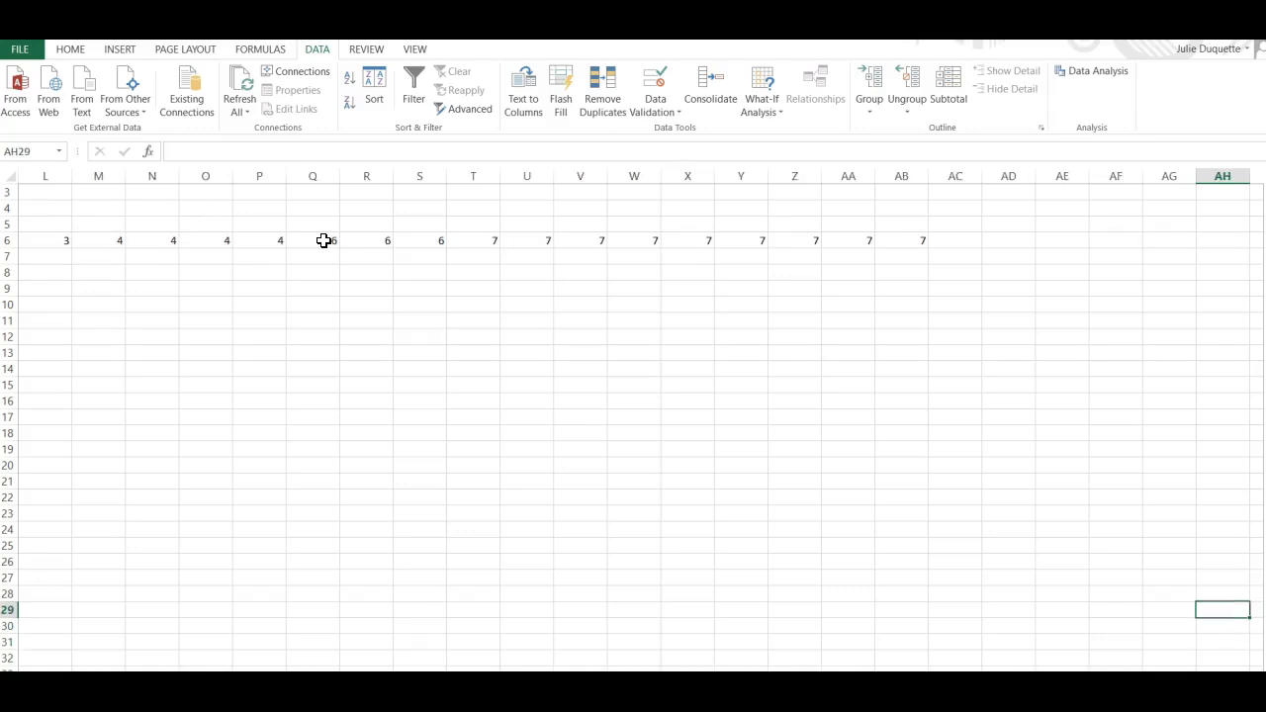
pyautogui.press('Up')
pyautogui.press('Up')
pyautogui.press('Up')
pyautogui.press('Up')
pyautogui.press('Up')
pyautogui.press('Up')
pyautogui.press('Up')
pyautogui.press('Up')
pyautogui.press('Up')
pyautogui.press('Up')
pyautogui.press('Up')
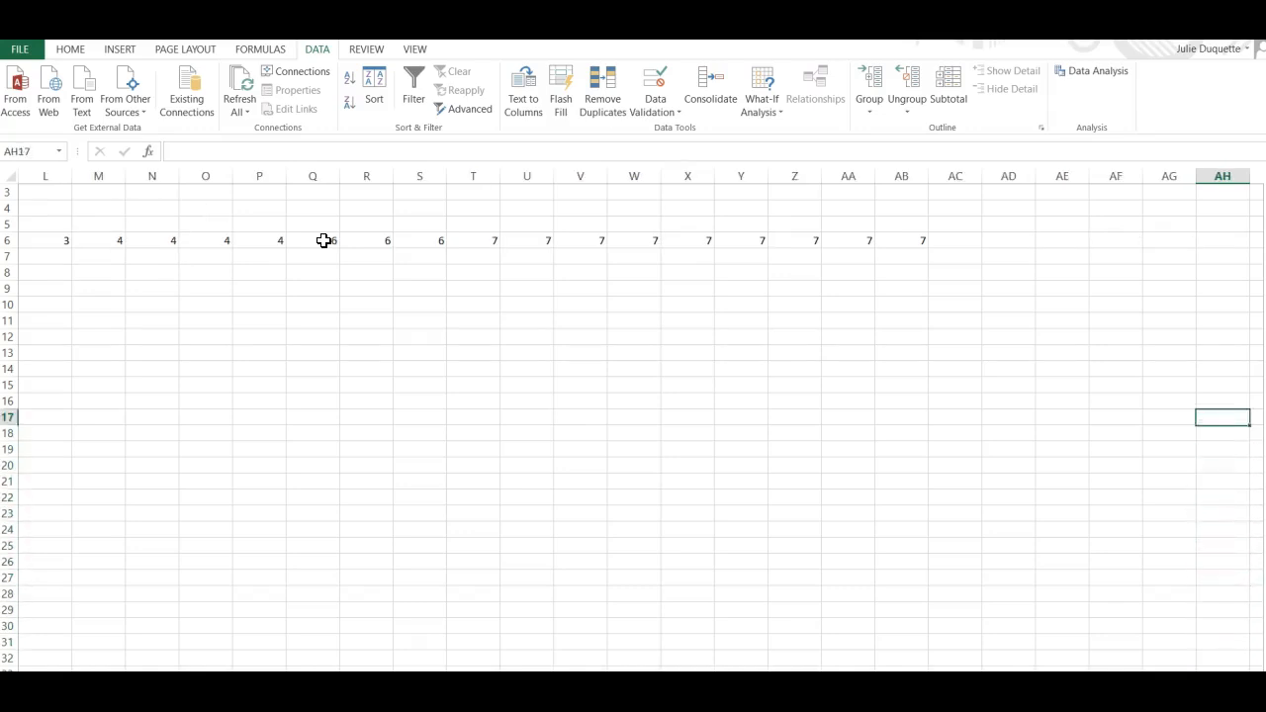
pyautogui.press('Up')
pyautogui.press('Up')
pyautogui.press('Up')
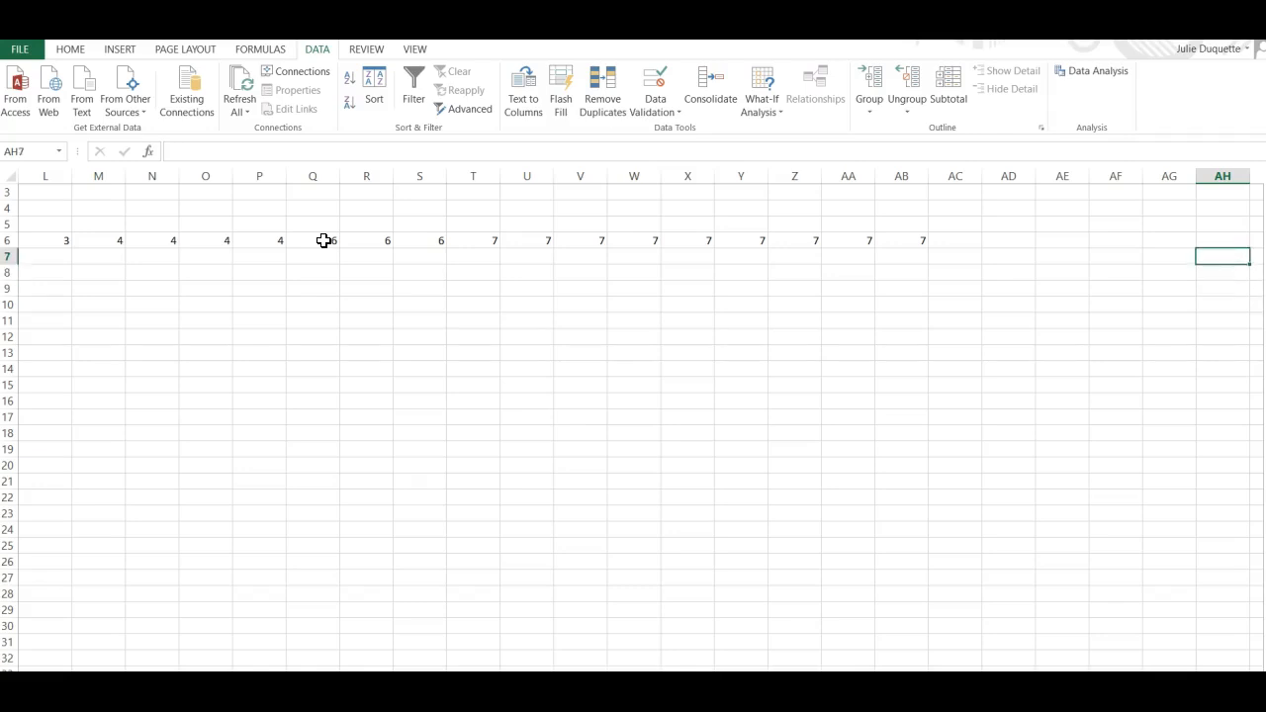
pyautogui.press('Left')
pyautogui.press('Left')
pyautogui.press('Left')
pyautogui.press('Left')
pyautogui.press('Left')
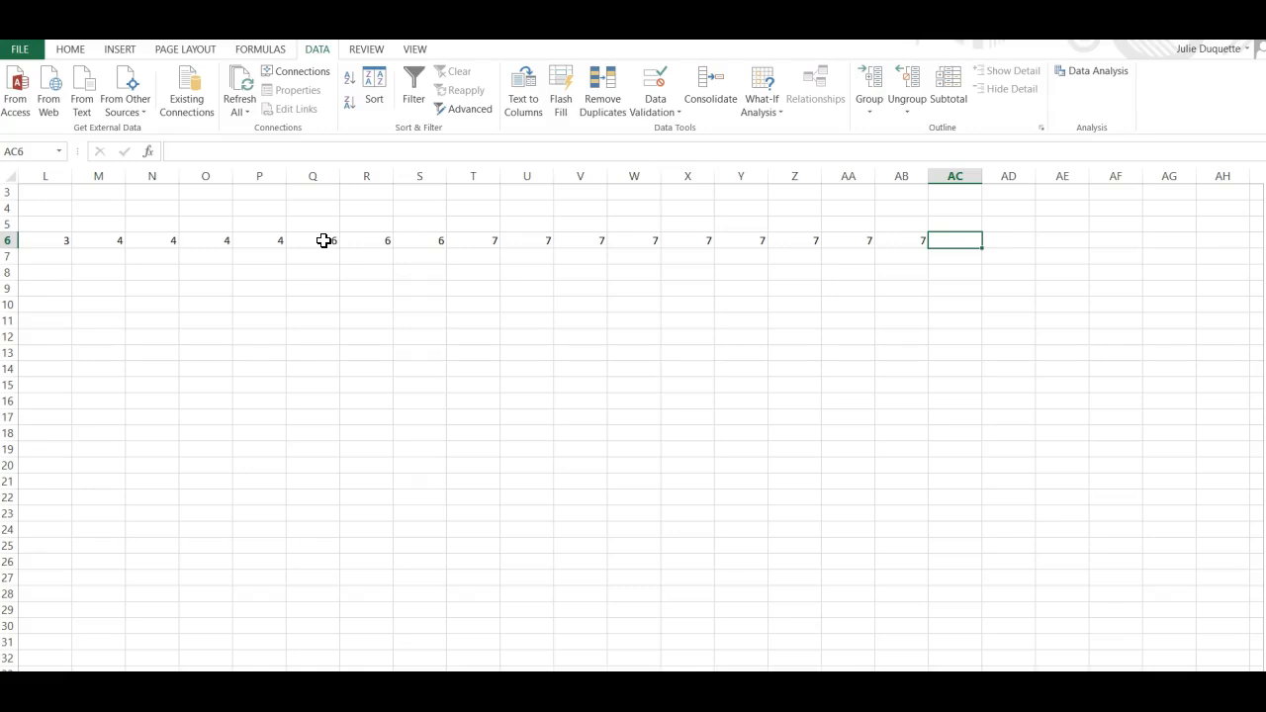
pyautogui.write('8')
pyautogui.press('Right')
pyautogui.write('8')
pyautogui.press('Right')
pyautogui.write('8')
pyautogui.press('Right')
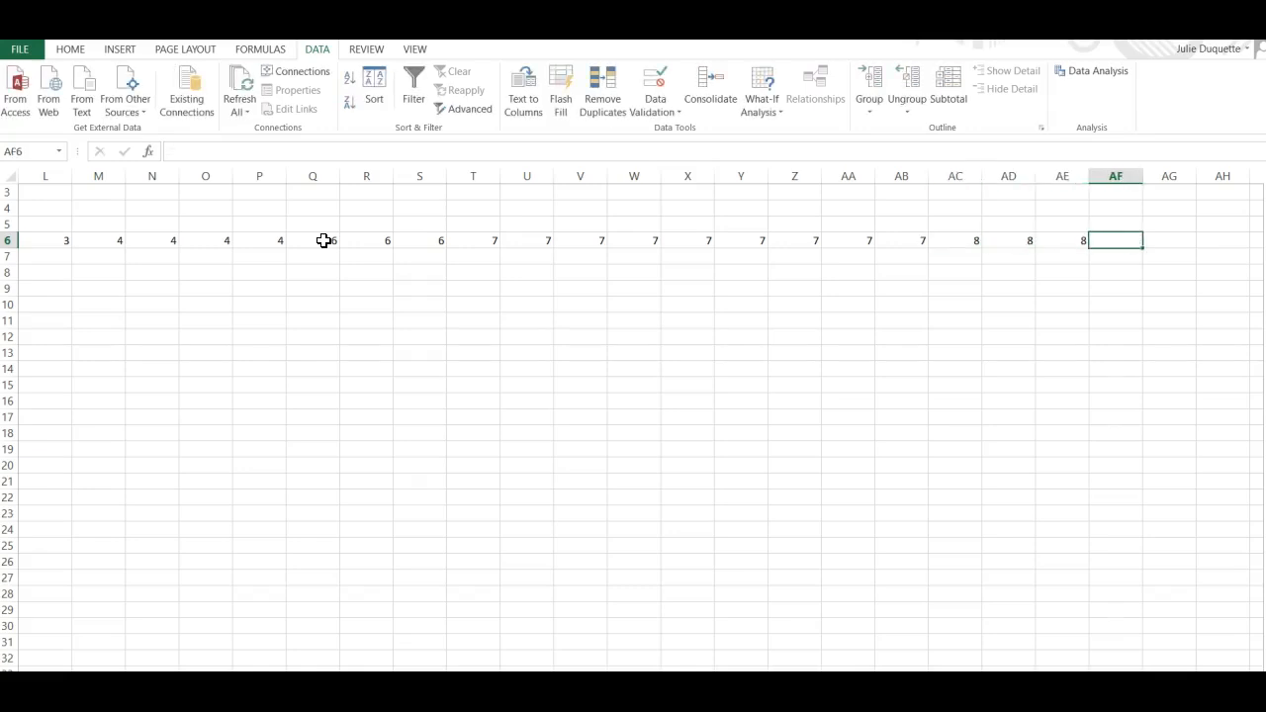
pyautogui.write('8')
pyautogui.press('Right')
pyautogui.write('8')
pyautogui.press('Right')
pyautogui.write('8')
pyautogui.press('Right')
pyautogui.write('8')
pyautogui.press('Right')
pyautogui.write('8')
pyautogui.press('Right')
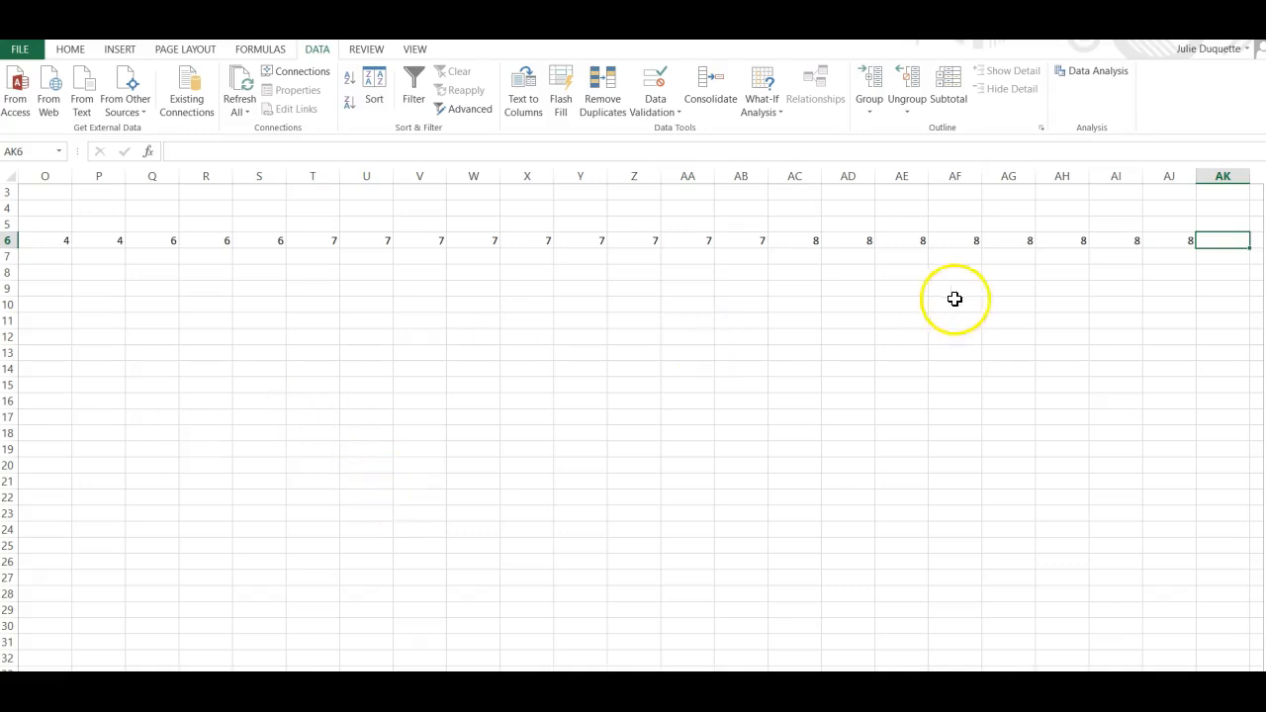
# Complete stem 2's row with leaves of 9 in AK6 to AM6.
pyautogui.moveTo(992, 684); pyautogui.dragTo(816, 684)
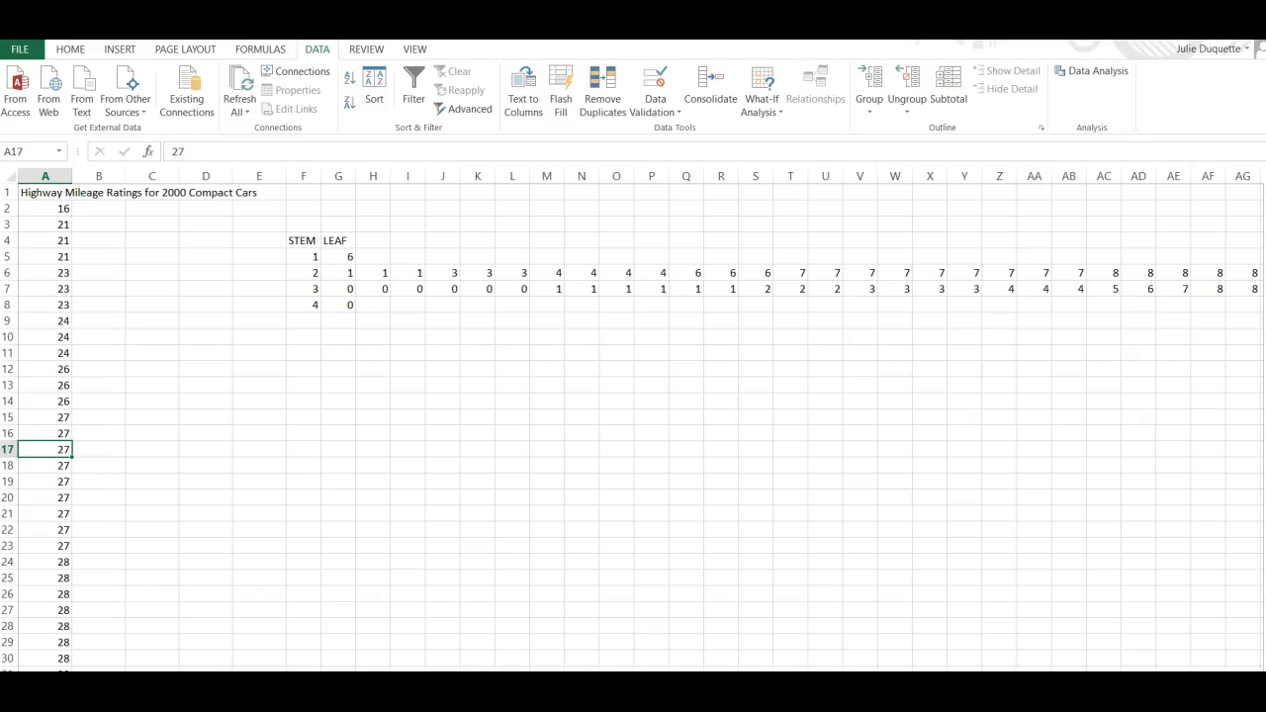
pyautogui.press('Right')
pyautogui.press('Right')
pyautogui.press('Right')
pyautogui.press('Up')
pyautogui.press('Up')
pyautogui.press('Up')
pyautogui.press('Up')
pyautogui.press('Up')
pyautogui.press('Up')
pyautogui.press('Up')
pyautogui.press('Up')
pyautogui.press('Right')
pyautogui.press('Right')
pyautogui.press('Right')
pyautogui.press('Right')
pyautogui.press('Right')
pyautogui.press('Right')
pyautogui.press('Right')
pyautogui.press('Right')
pyautogui.press('Right')
pyautogui.press('Right')
pyautogui.press('Right')
pyautogui.press('Right')
pyautogui.press('Right')
pyautogui.press('Right')
pyautogui.press('Right')
pyautogui.press('Right')
pyautogui.press('Right')
pyautogui.press('Right')
pyautogui.press('Right')
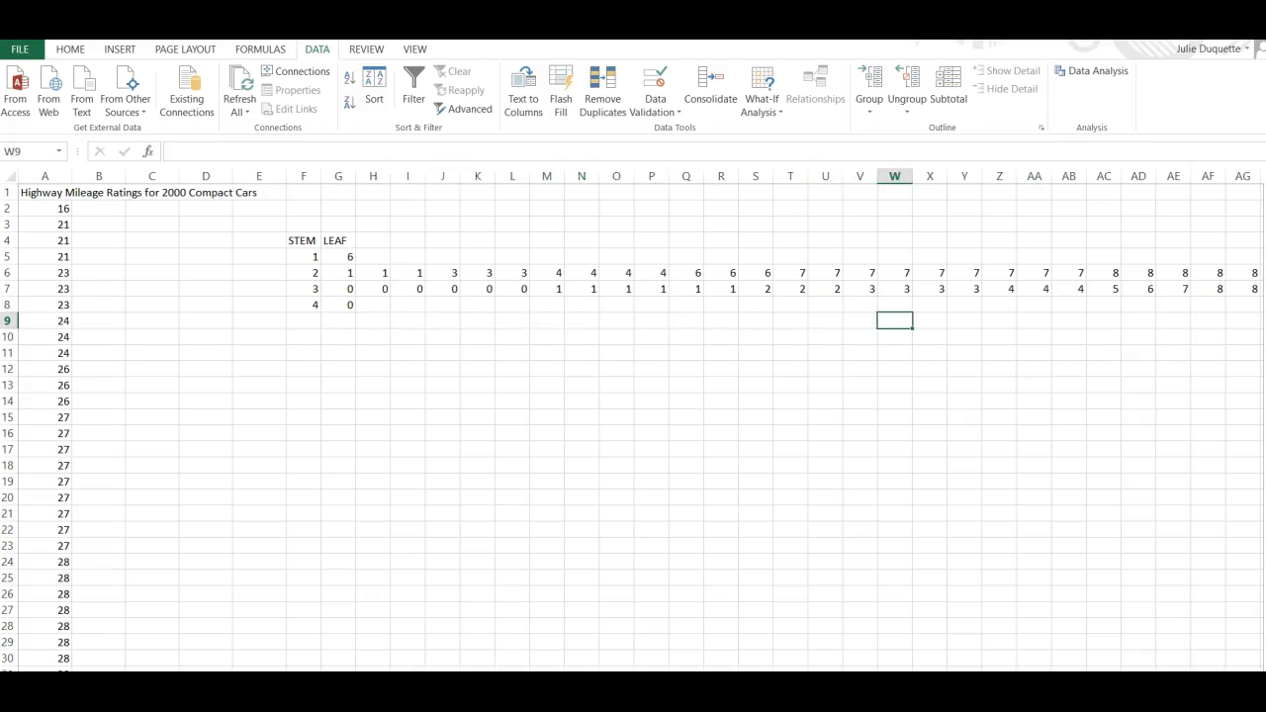
pyautogui.press('Right')
pyautogui.press('Right')
pyautogui.press('Right')
pyautogui.press('Right')
pyautogui.press('Right')
pyautogui.press('Right')
pyautogui.press('Right')
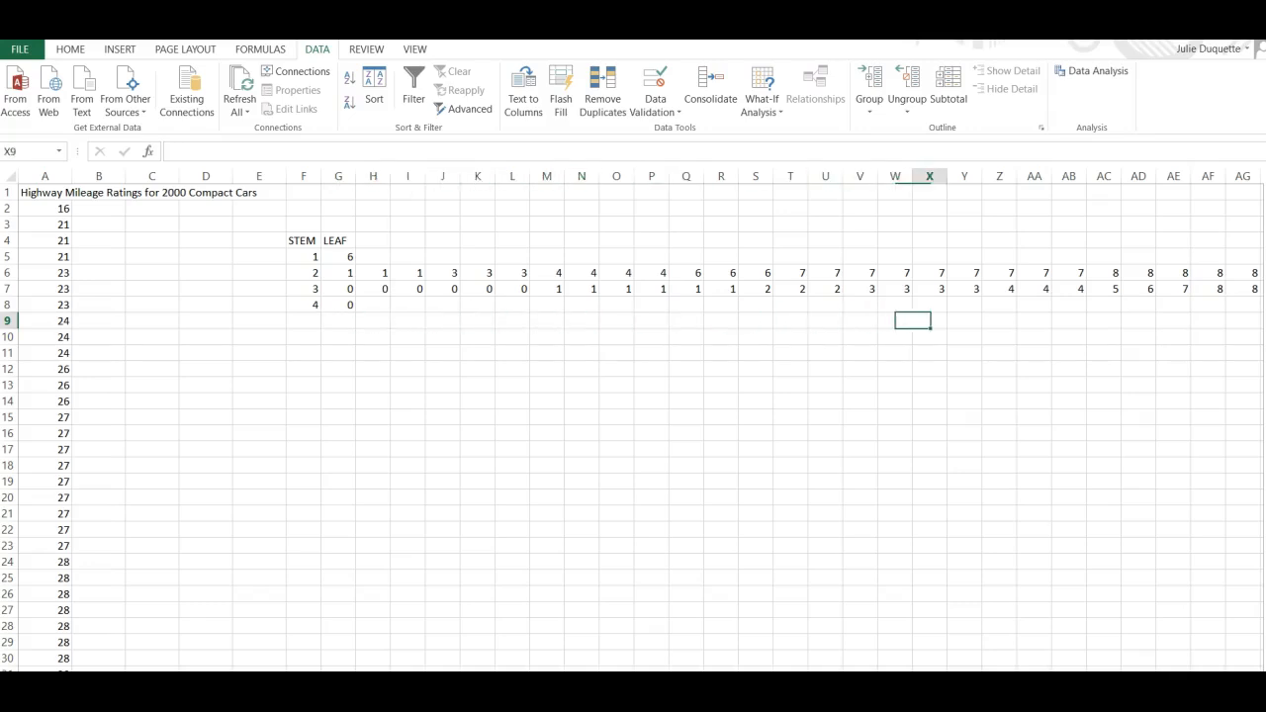
pyautogui.press('Right')
pyautogui.press('Right')
pyautogui.press('Right')
pyautogui.press('Right')
pyautogui.press('Right')
pyautogui.press('Right')
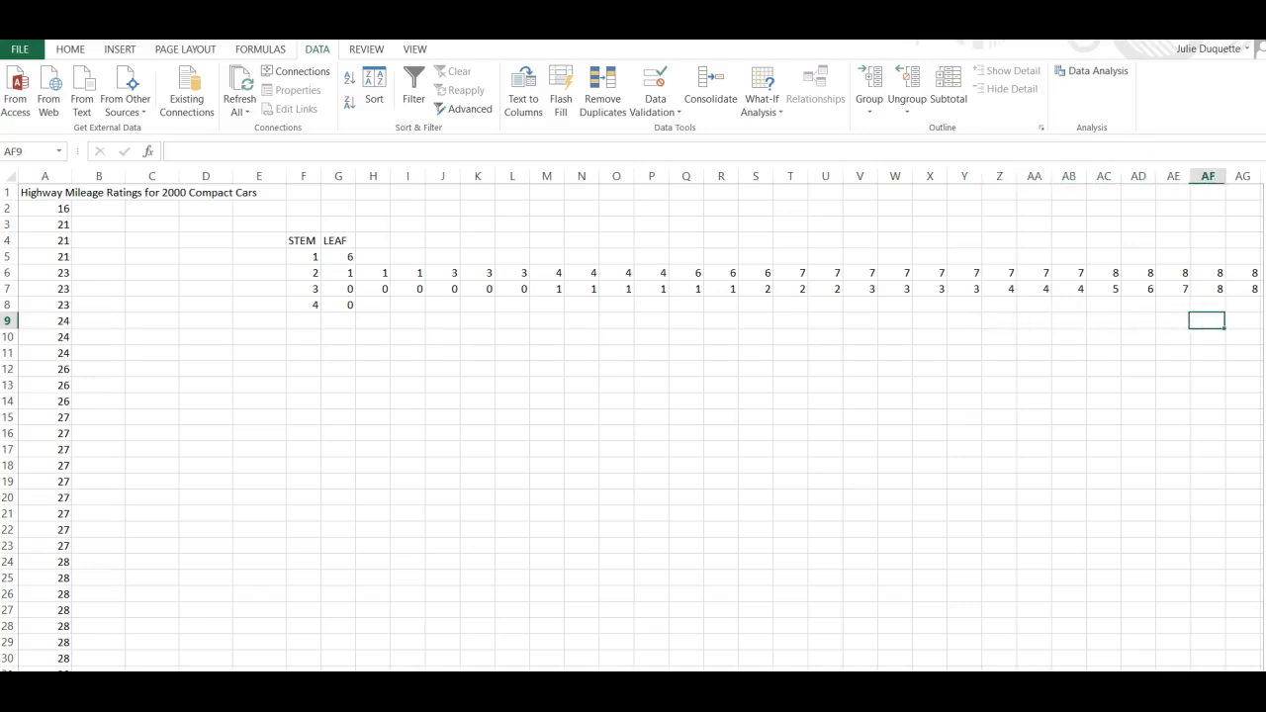
pyautogui.press('Right')
pyautogui.press('Right')
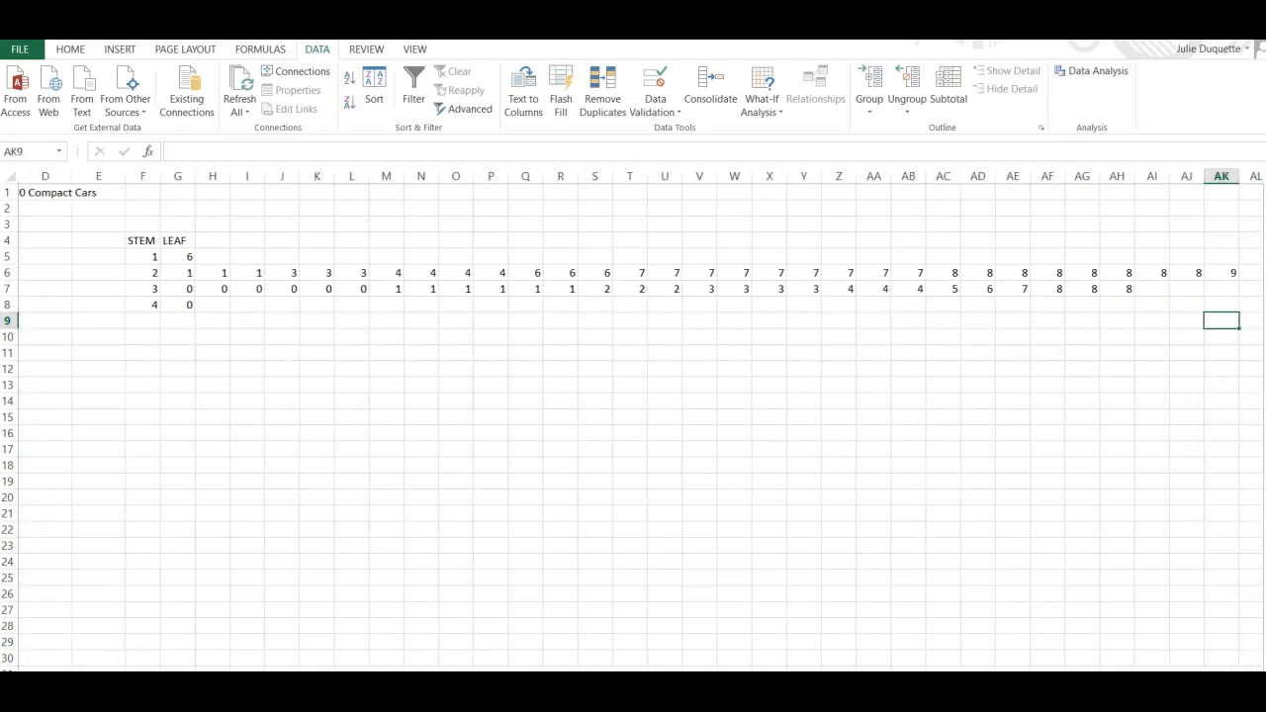
pyautogui.press('Right')
pyautogui.press('Up')
pyautogui.press('Up')
pyautogui.press('Up')
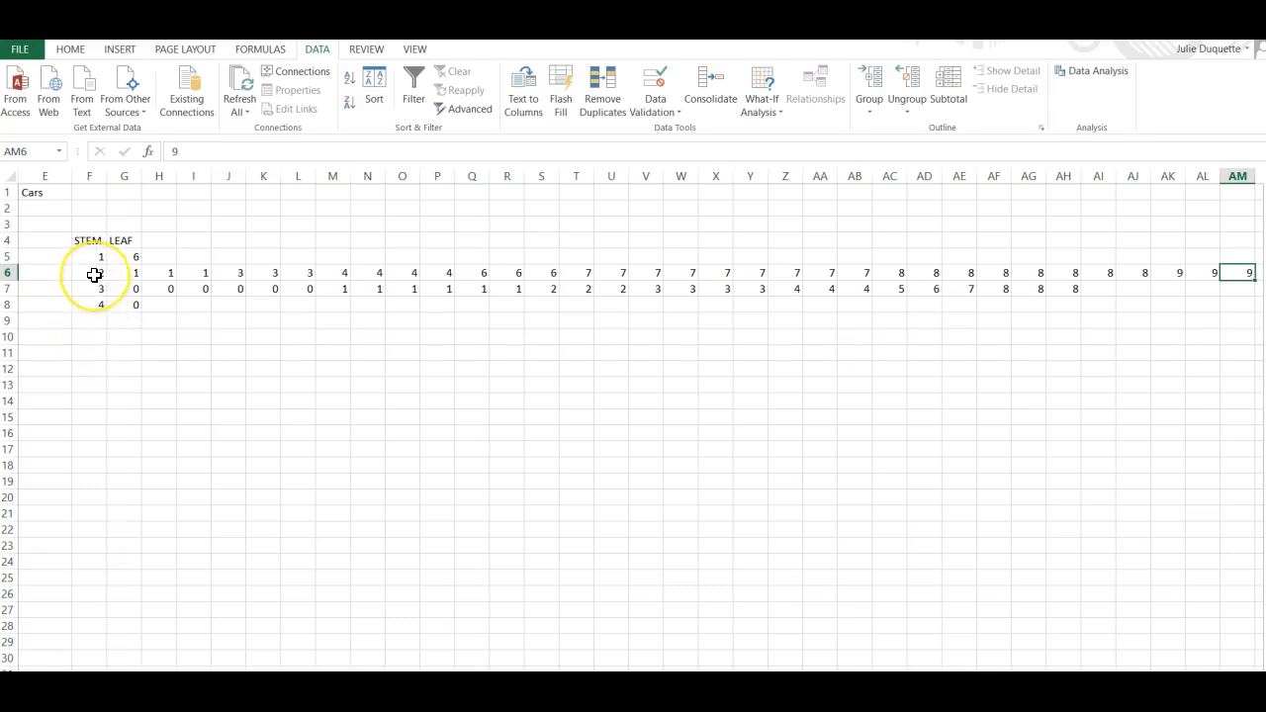
# Change the stems in F6 and F7 to 1 and 2 to start a split-stem column.
pyautogui.moveTo(94, 274); pyautogui.dragTo(94, 287)
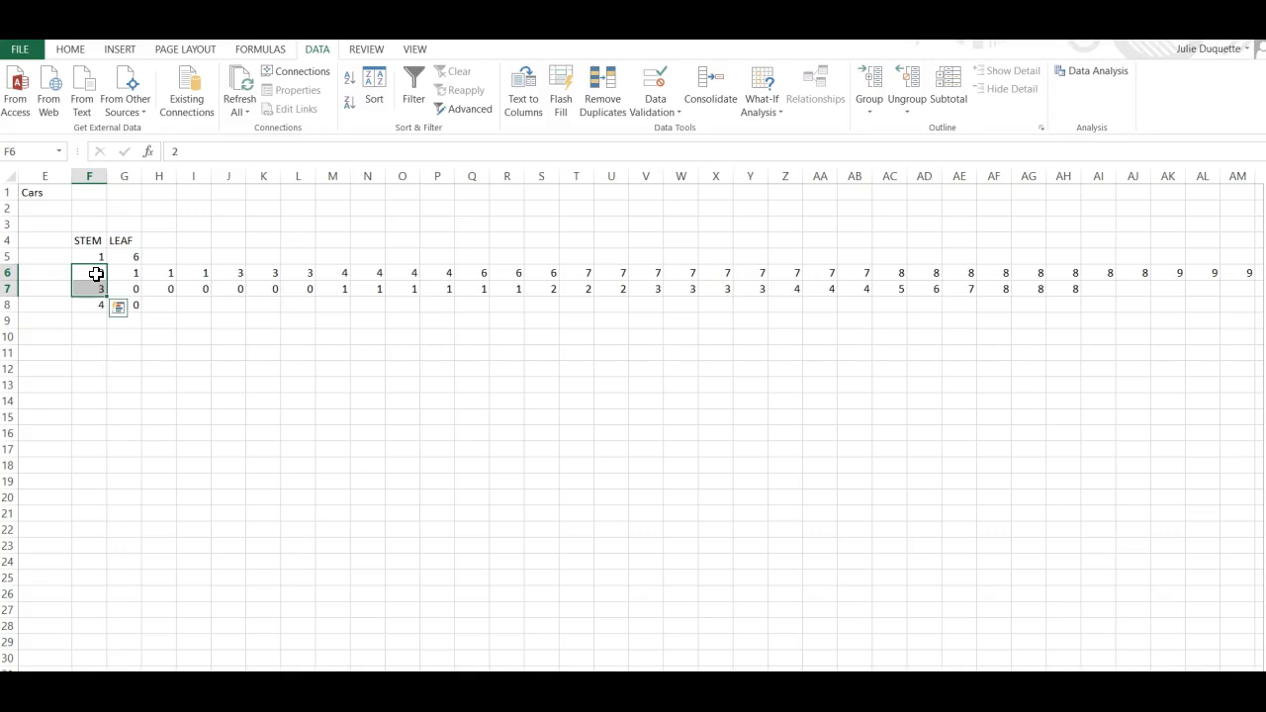
pyautogui.click(96, 274)
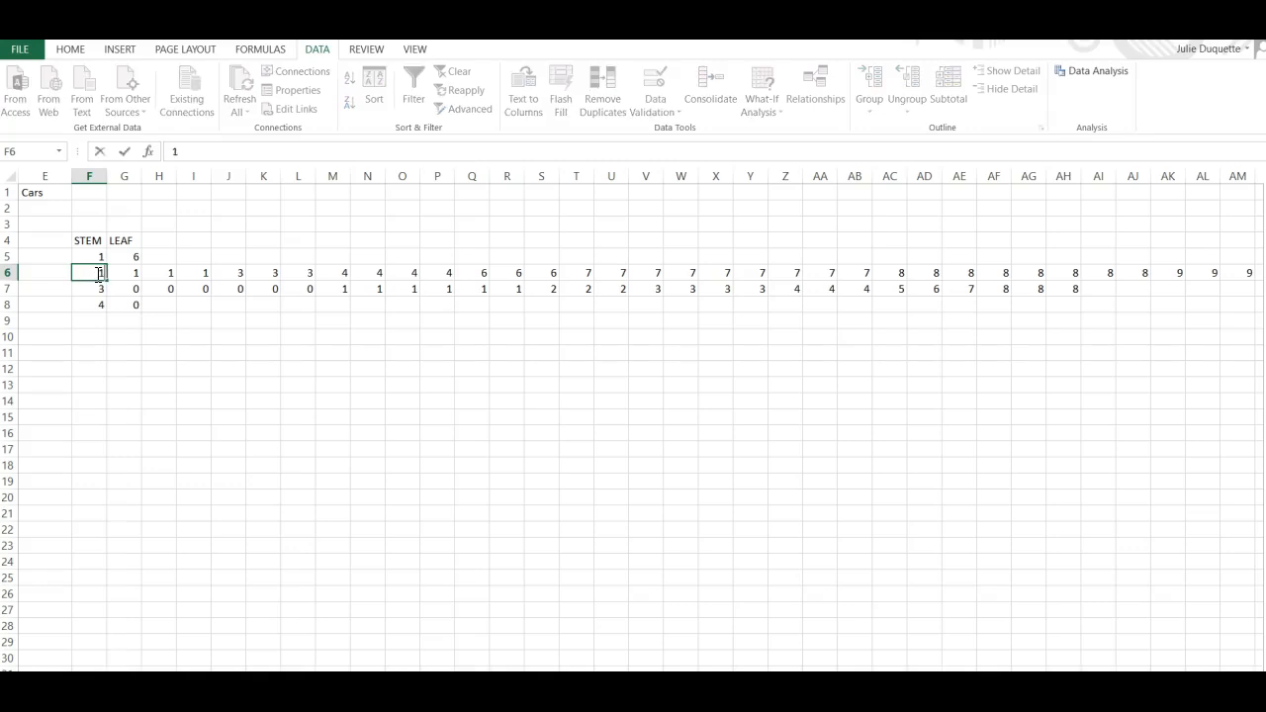
pyautogui.press('Return')
pyautogui.write('22')
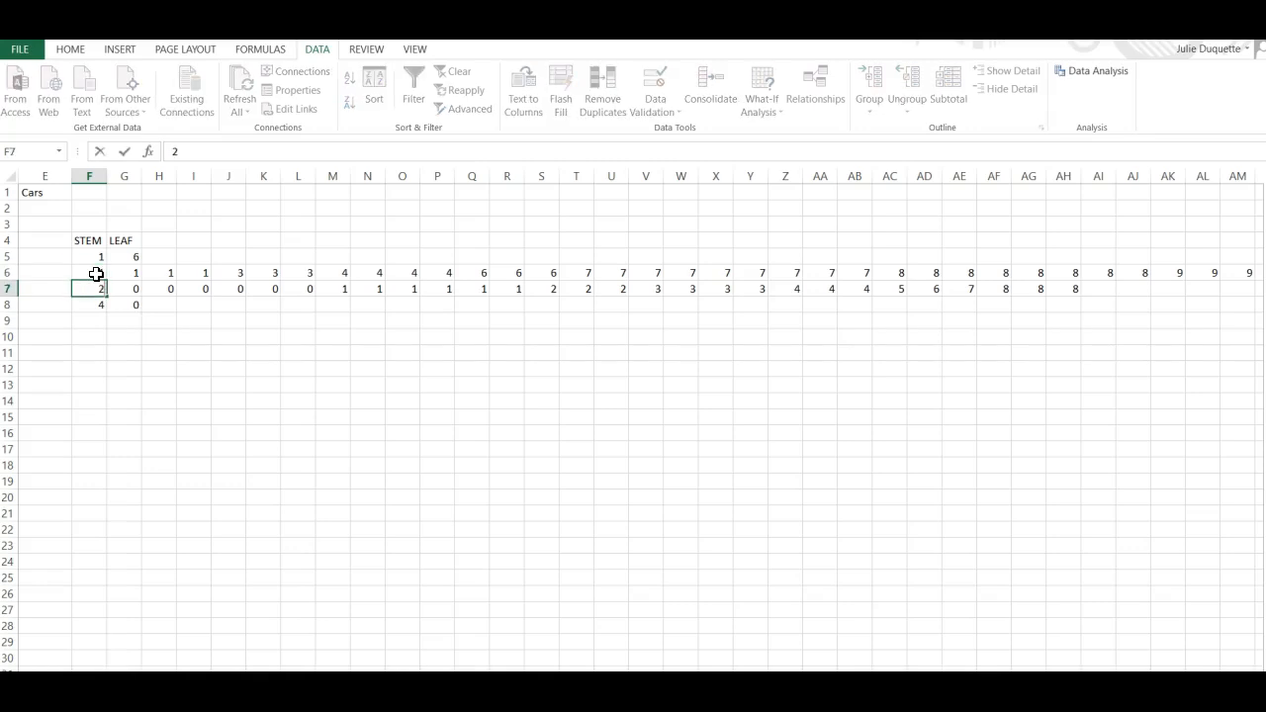
pyautogui.press('BackSpace')
pyautogui.press('Return')
# Continue the split-stem column with 2, 3, 3, 4, 4 in F8 to F12.
pyautogui.write('2')
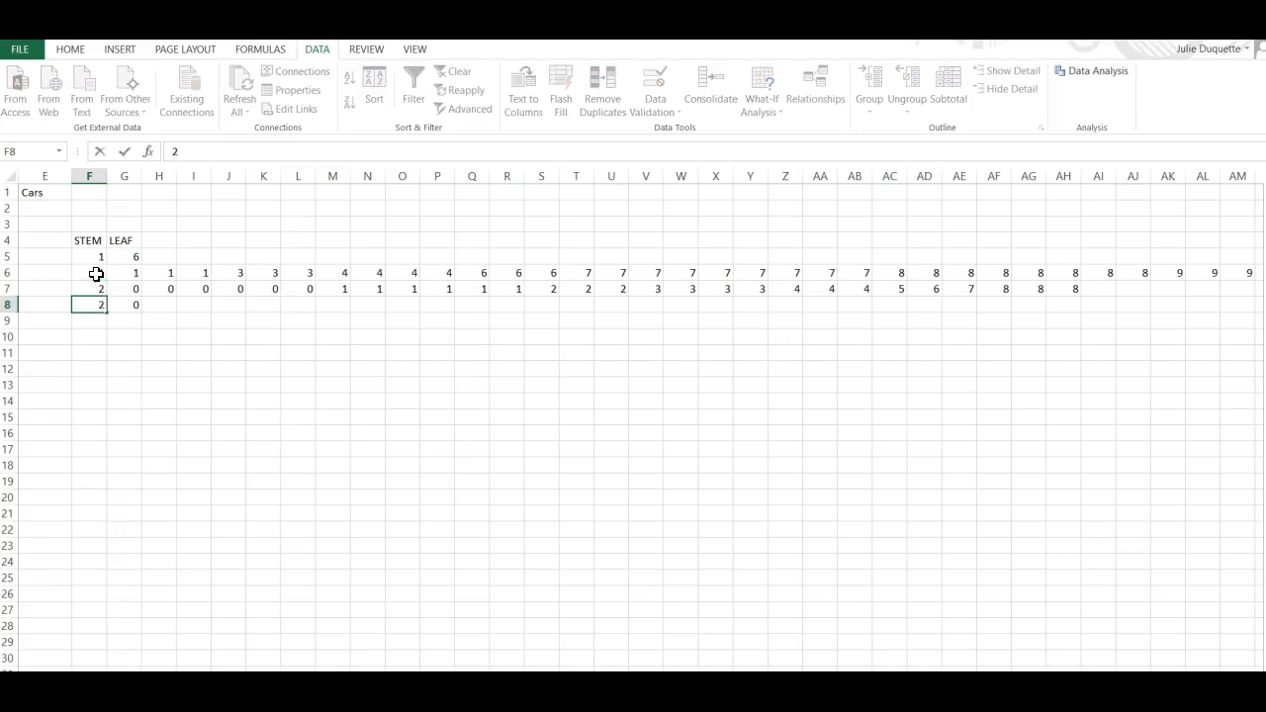
pyautogui.press('Return')
pyautogui.write('3')
pyautogui.press('Return')
pyautogui.write('3')
pyautogui.press('Return')
pyautogui.write('4')
pyautogui.press('Return')
pyautogui.write('4')
pyautogui.press('Return')
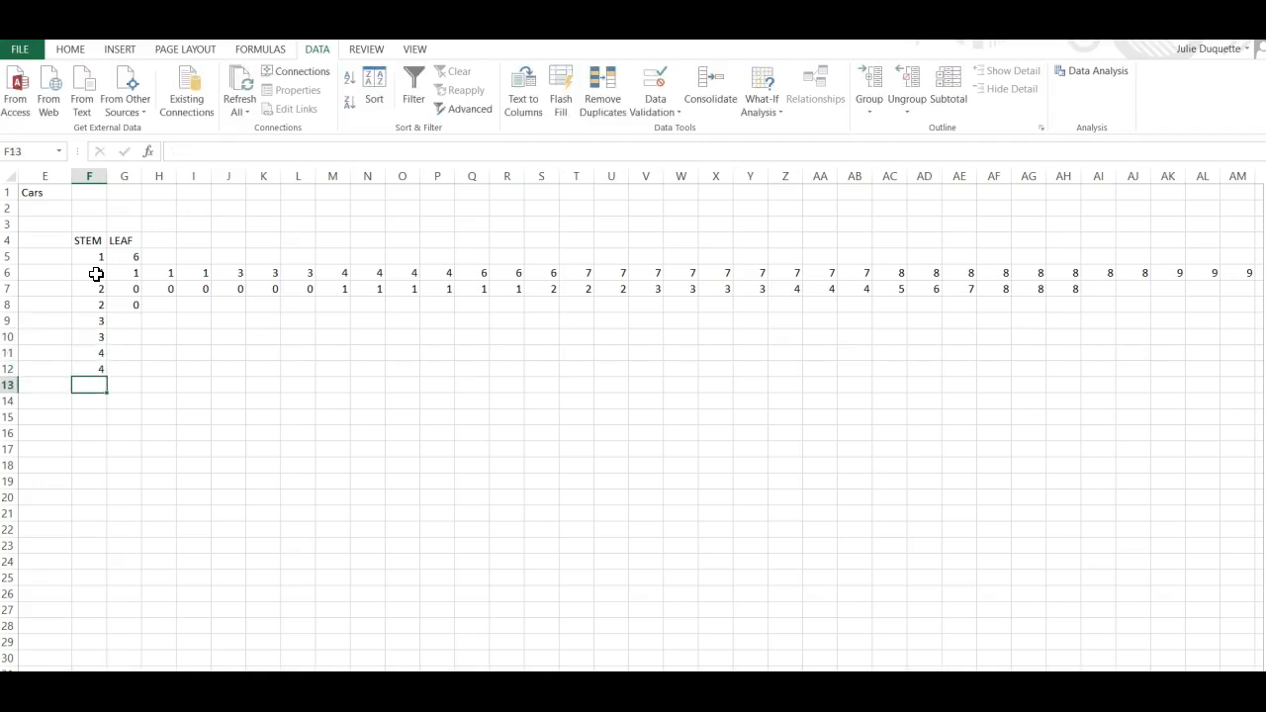
# Label the first stem-1 row 0-4 in E5.
pyautogui.press('Up')
pyautogui.press('Up')
pyautogui.press('Up')
pyautogui.press('Up')
pyautogui.press('Up')
pyautogui.press('Up')
pyautogui.press('Up')
pyautogui.press('Up')
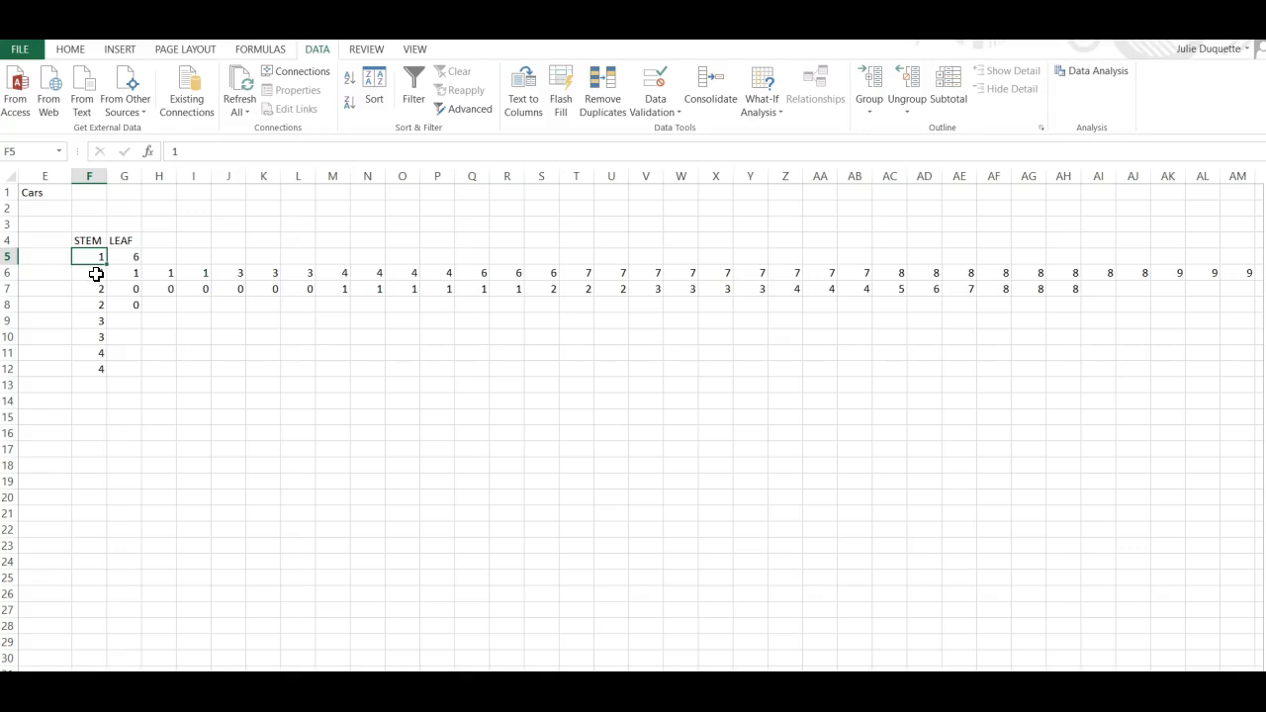
pyautogui.press('Left')
pyautogui.write('0')
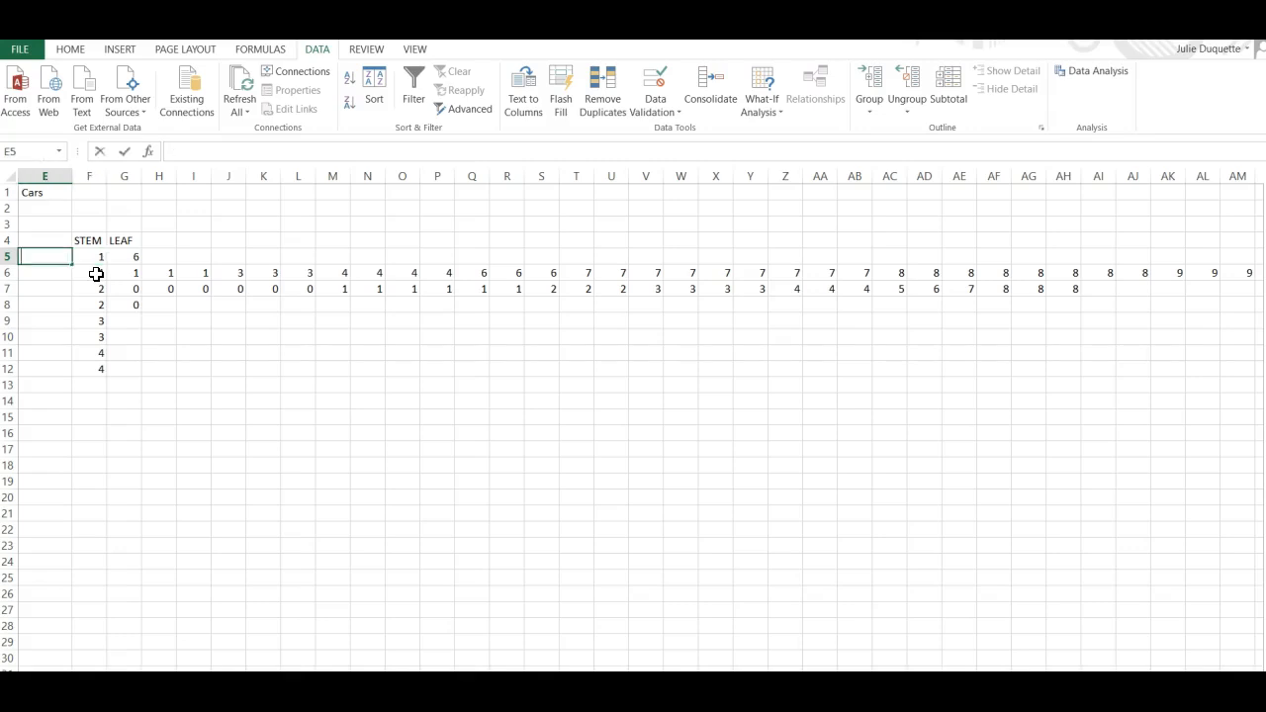
pyautogui.write('-4')
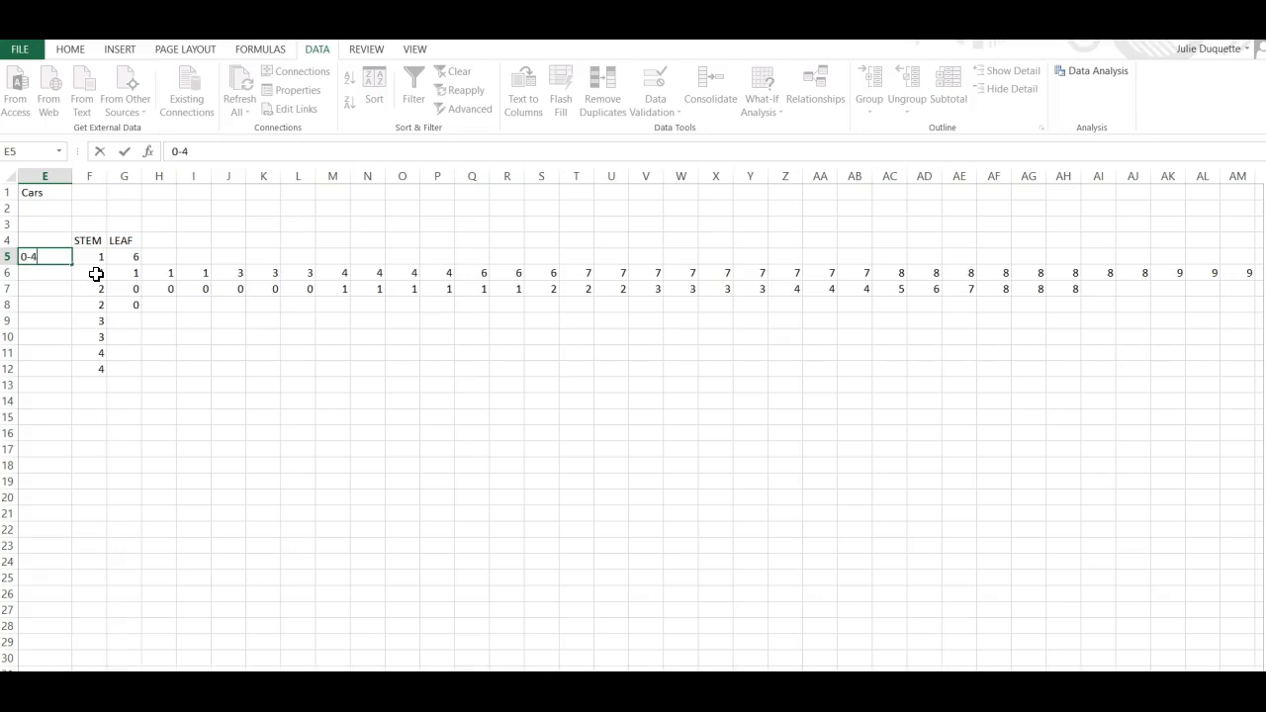
pyautogui.press('Return')
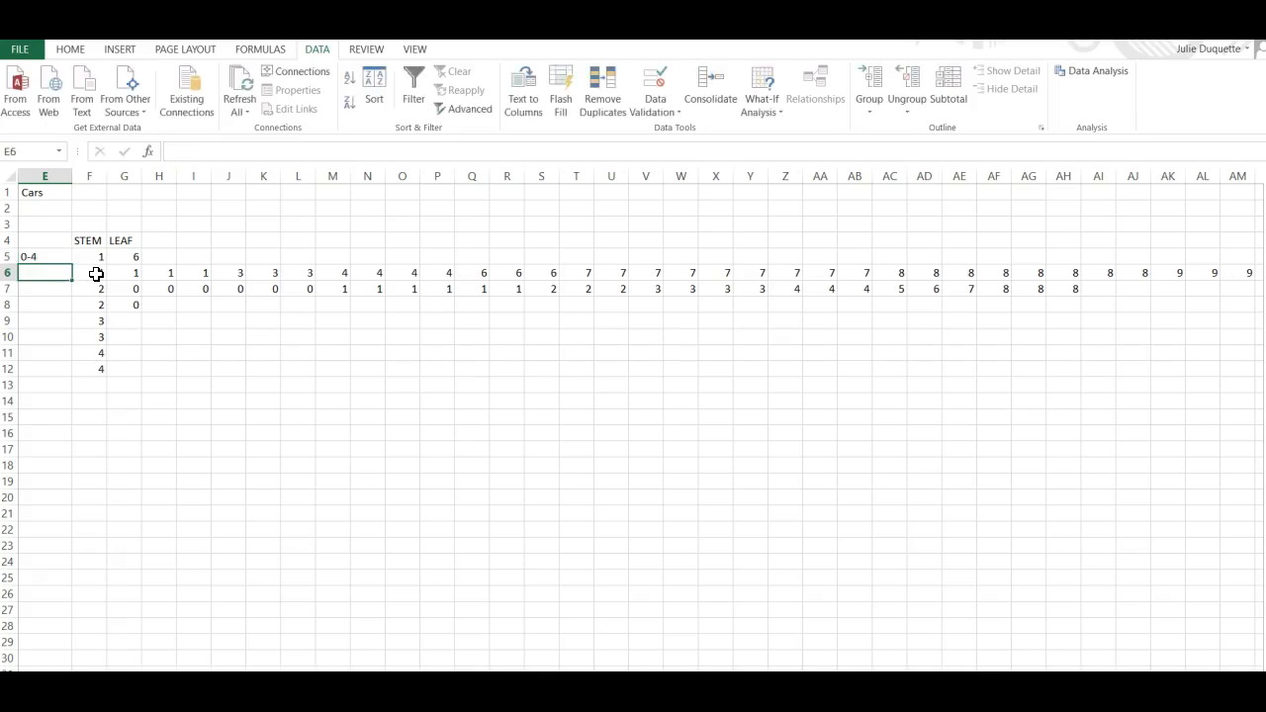
# Try to label the second stem-1 row 5-9 in E6, then clear the cell.
pyautogui.write('5-9')
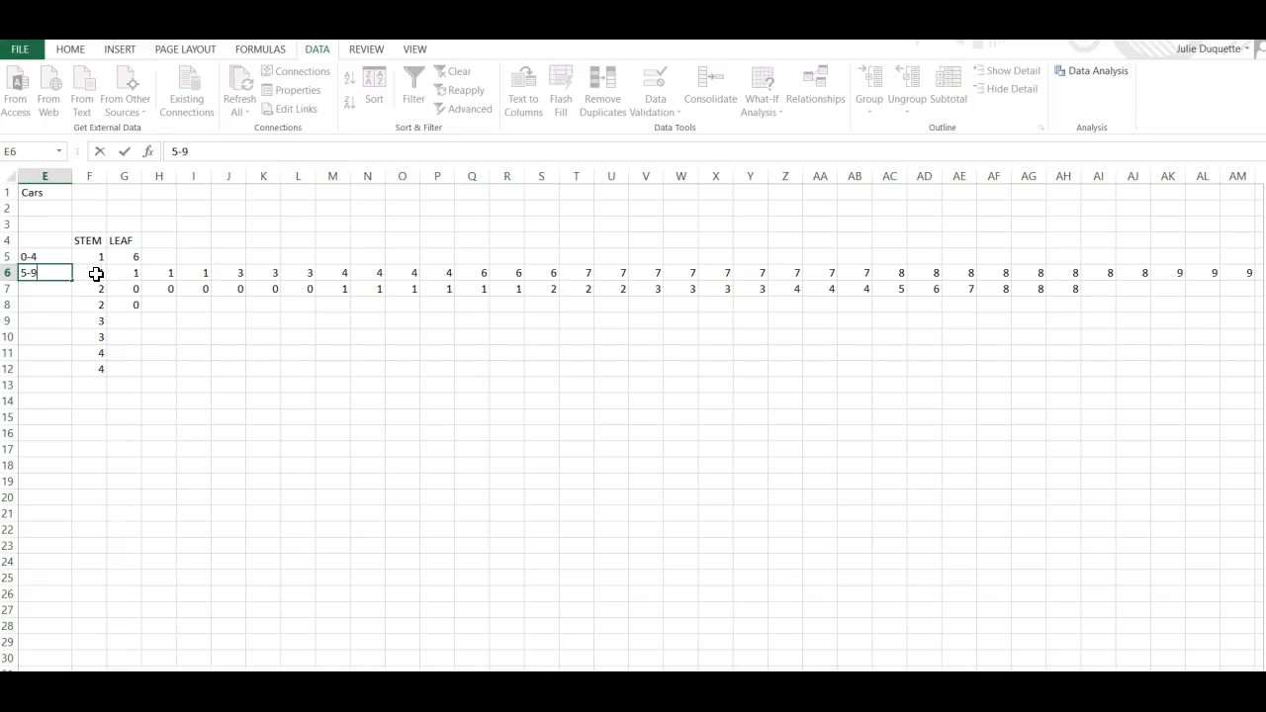
pyautogui.press('Return')
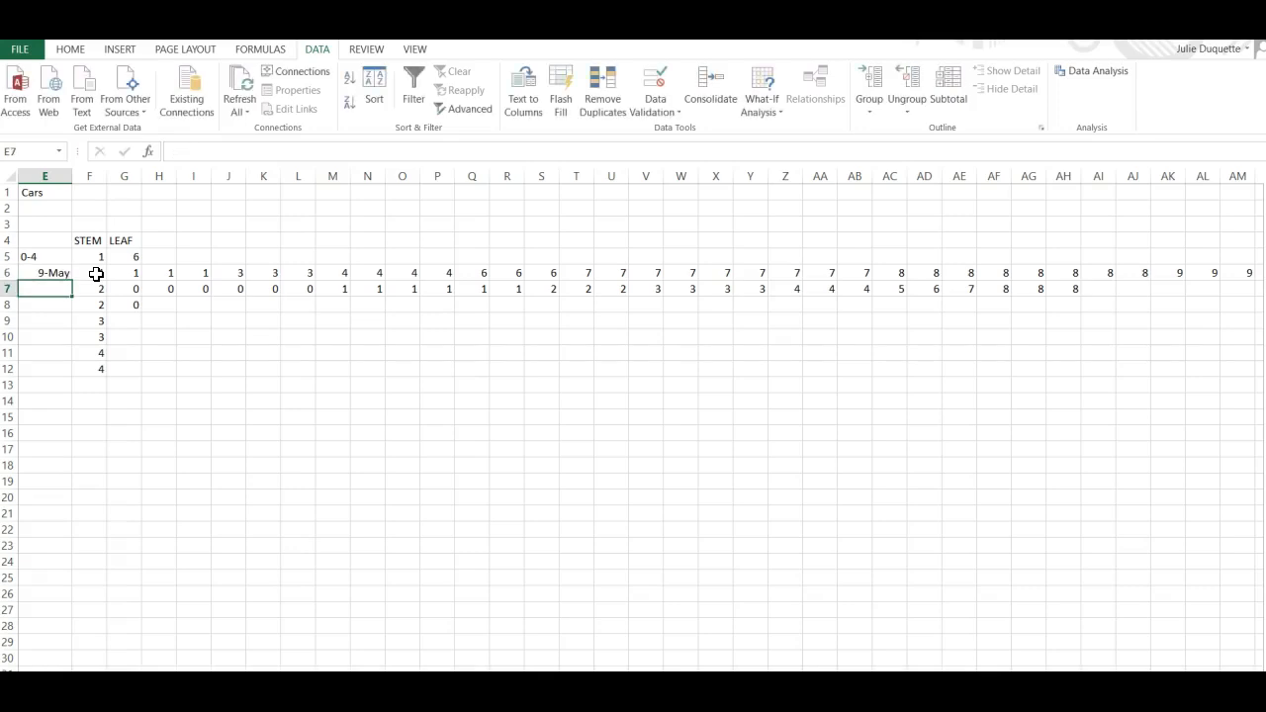
pyautogui.press('Up')
pyautogui.press('BackSpace')
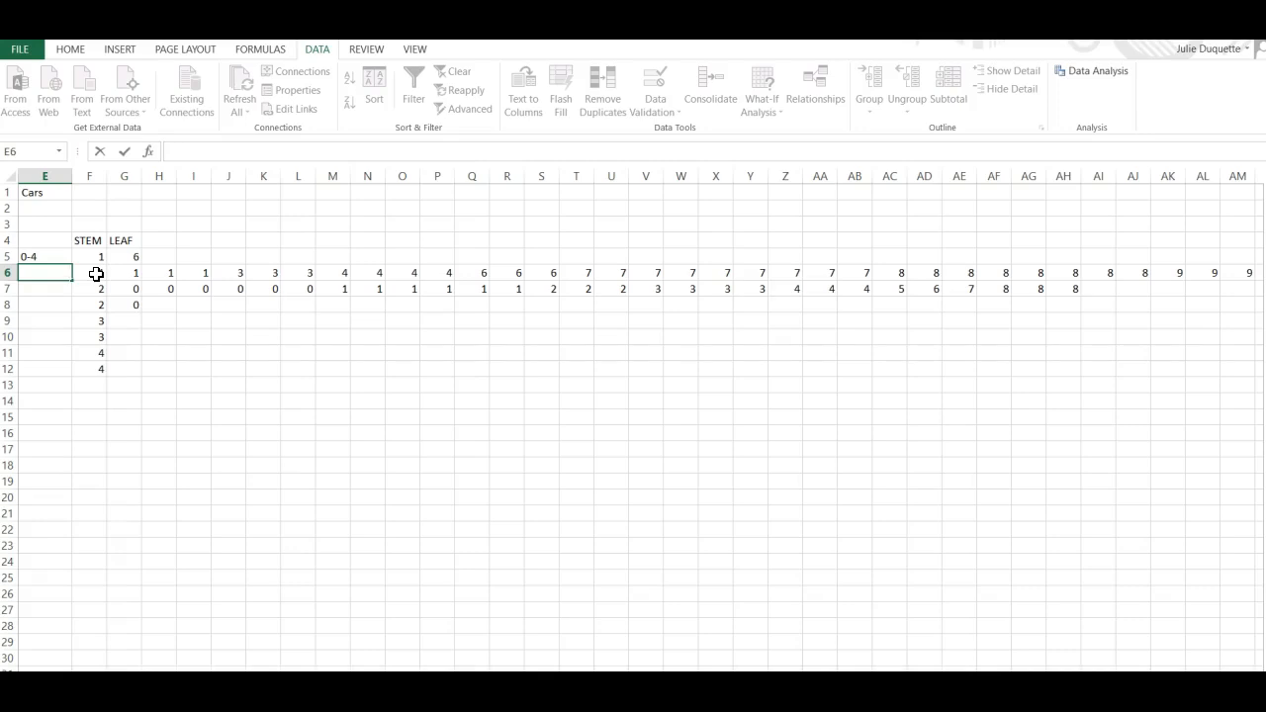
# Label the first rows of stems 2, 3 and 4 as 0-4 in E7, E9 and E11.
pyautogui.press('Return')
pyautogui.write('0-4')
pyautogui.press('Return')
pyautogui.press('Return')
pyautogui.write('0-4')
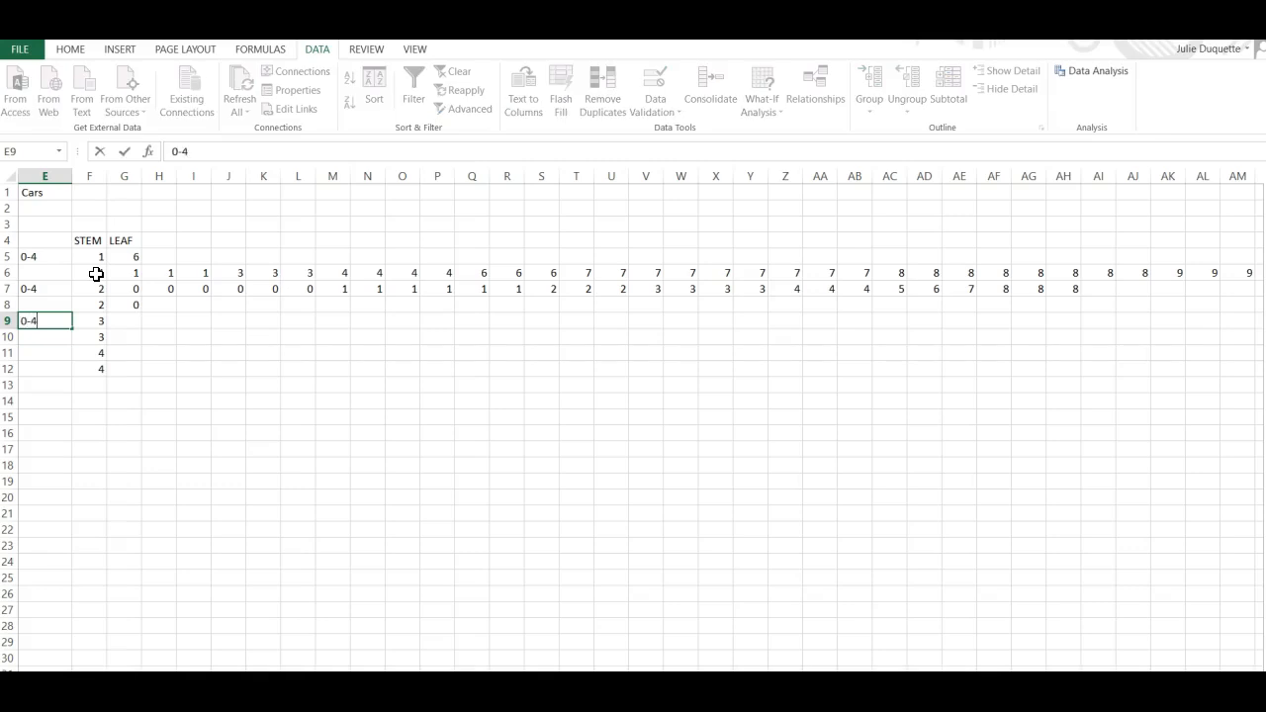
pyautogui.press('Return')
pyautogui.press('Down')
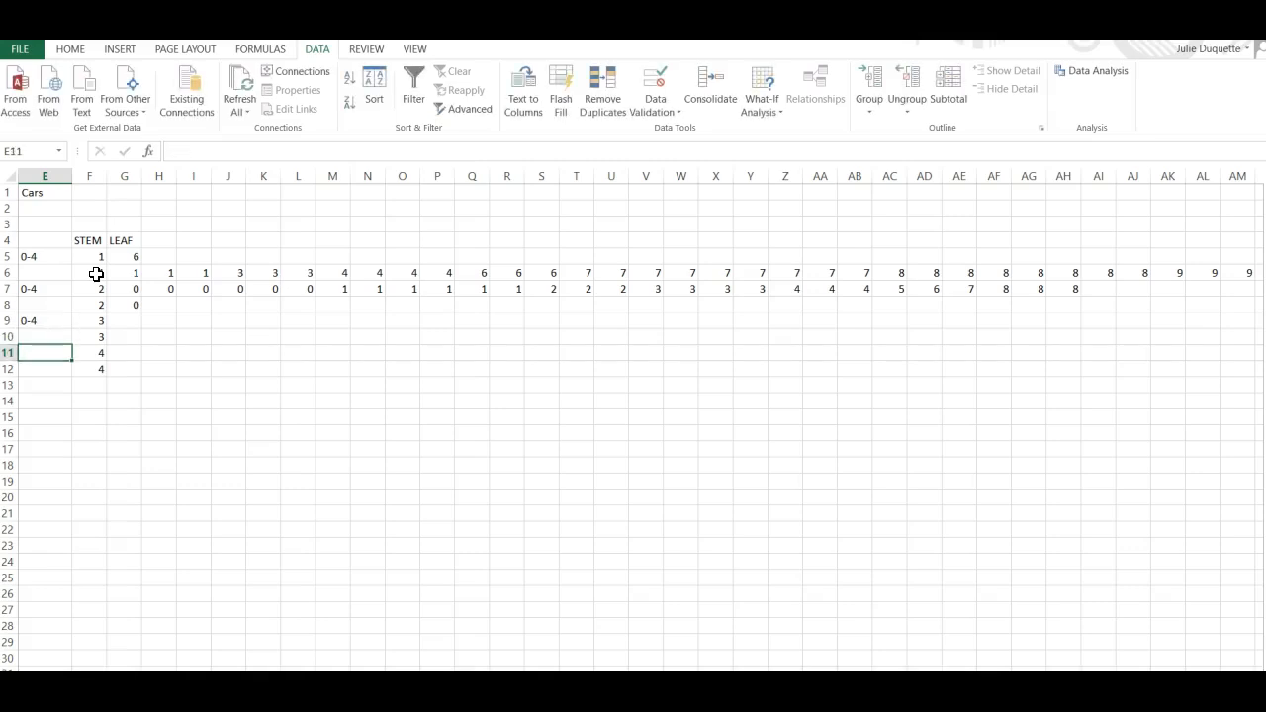
pyautogui.write('0-4')
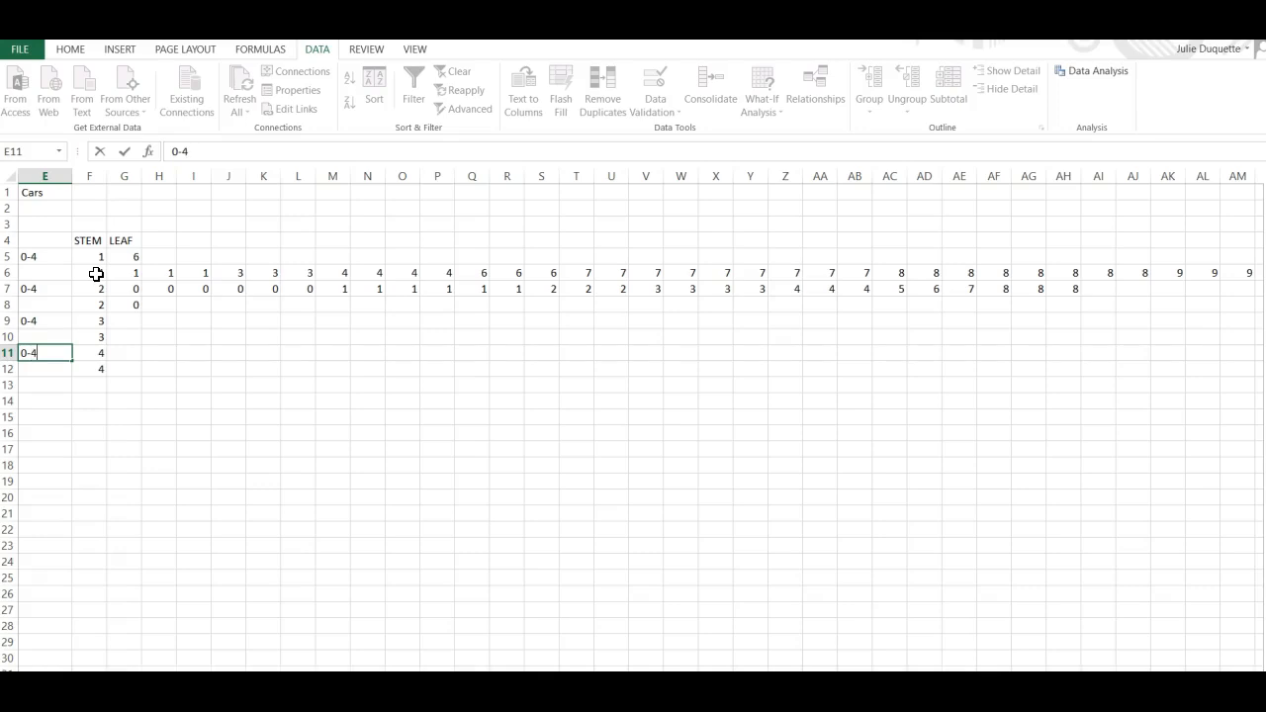
pyautogui.press('Up')
pyautogui.press('Up')
pyautogui.press('Up')
pyautogui.press('Up')
pyautogui.press('Up')
pyautogui.press('Up')
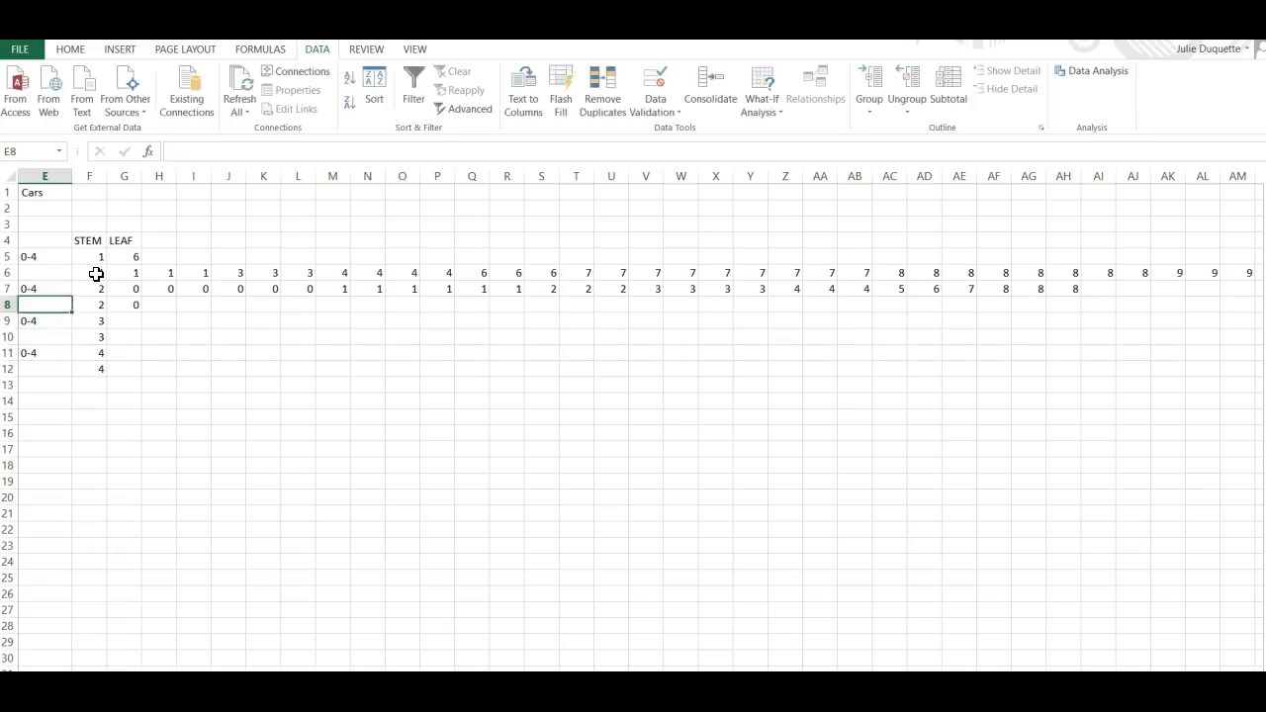
# Move stem 4's leaf 0 from G8 to G11.
pyautogui.press('Down')
pyautogui.press('Down')
pyautogui.press('Down')
pyautogui.press('Down')
pyautogui.press('Up')
pyautogui.press('Up')
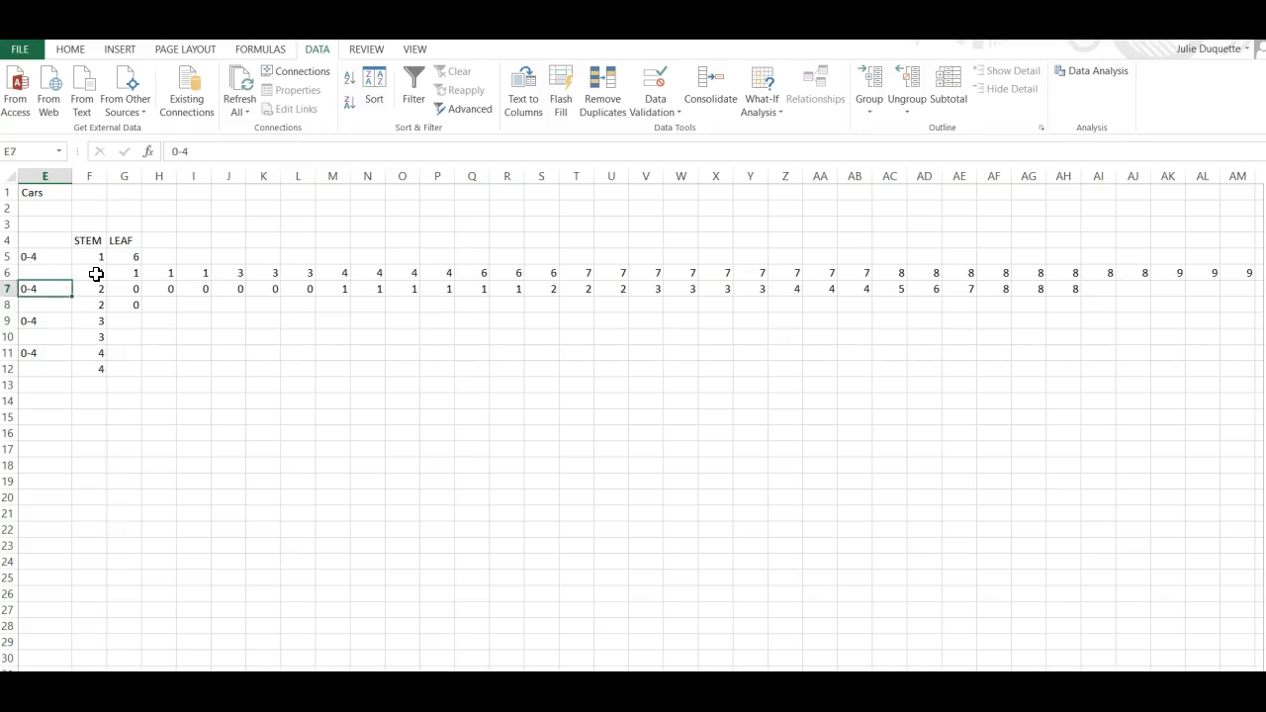
pyautogui.press('Right')
pyautogui.press('Right')
pyautogui.press('Down')
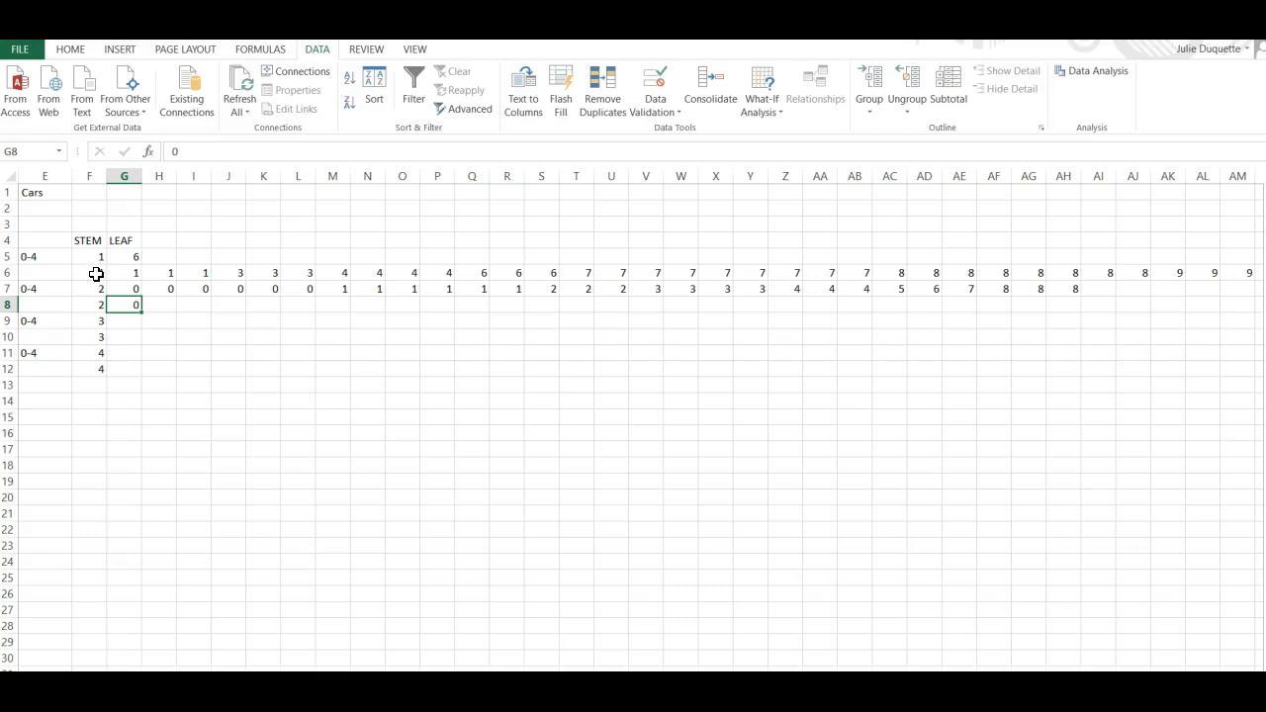
pyautogui.press('BackSpace')
pyautogui.press('Down')
pyautogui.press('Down')
pyautogui.press('Down')
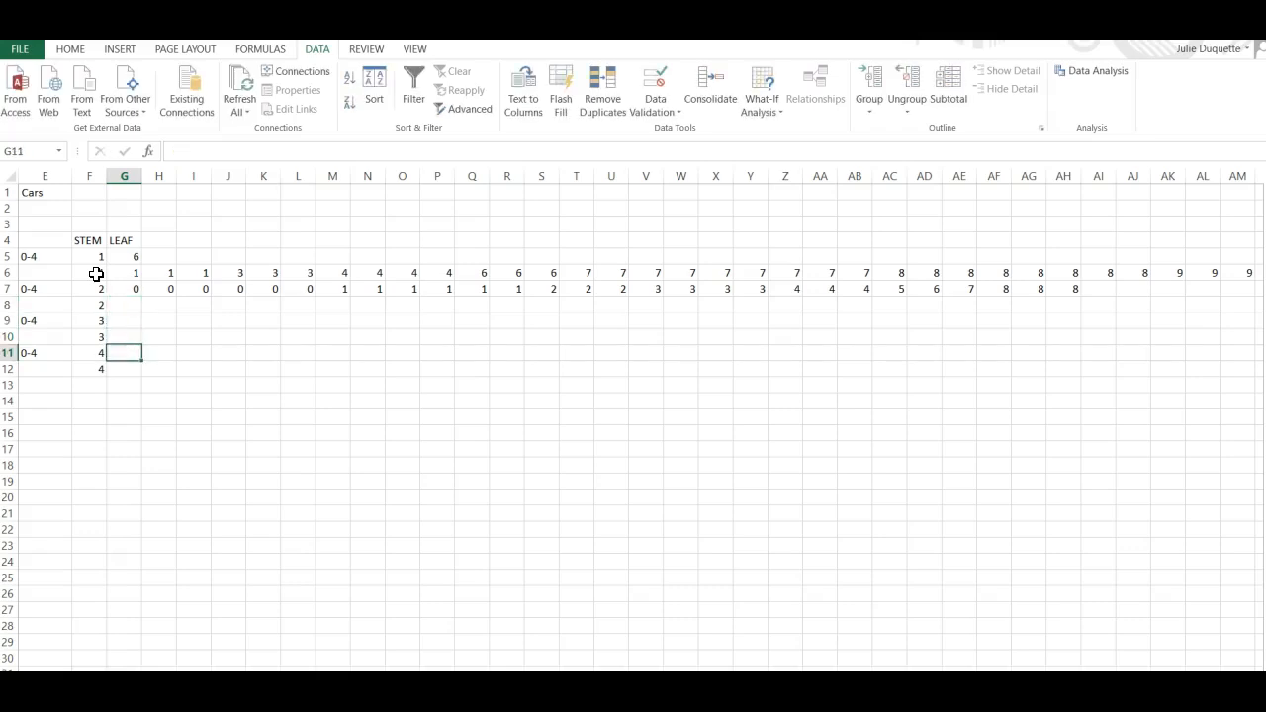
pyautogui.write('0')
pyautogui.press('Up')
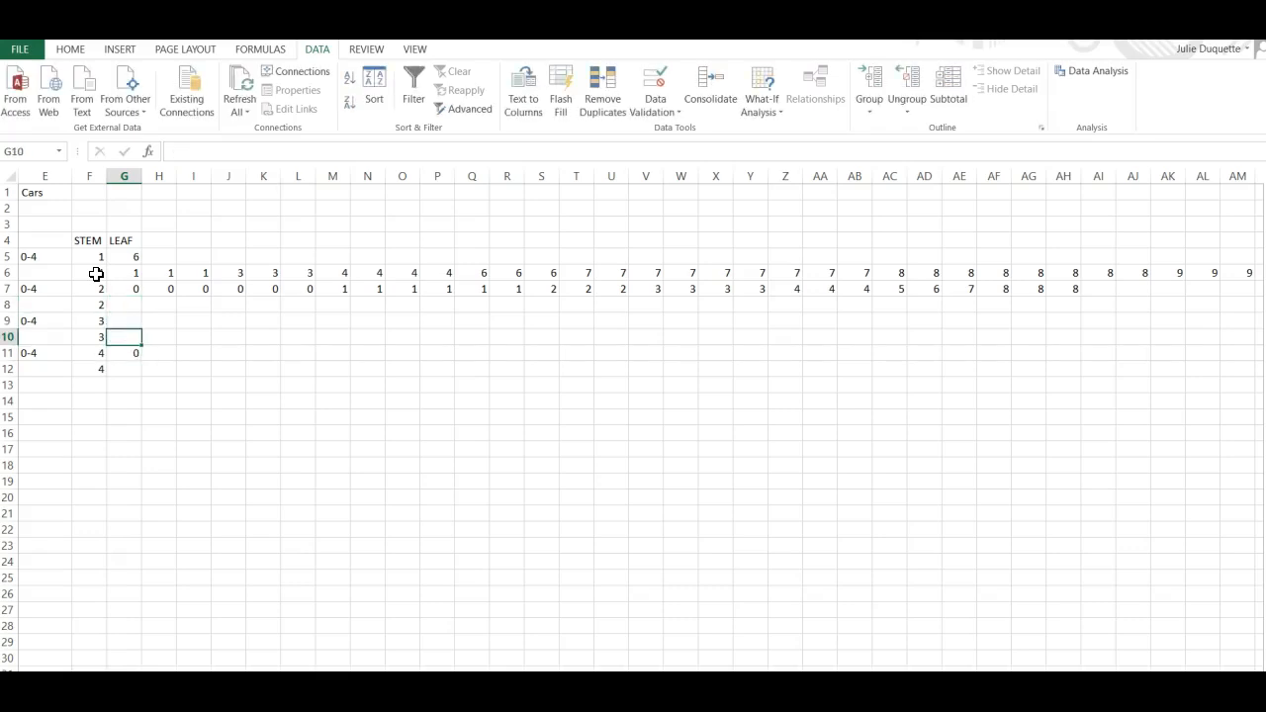
pyautogui.press('Down')
pyautogui.press('Left')
pyautogui.press('Left')
pyautogui.press('Right')
pyautogui.press('Right')
pyautogui.press('Down')
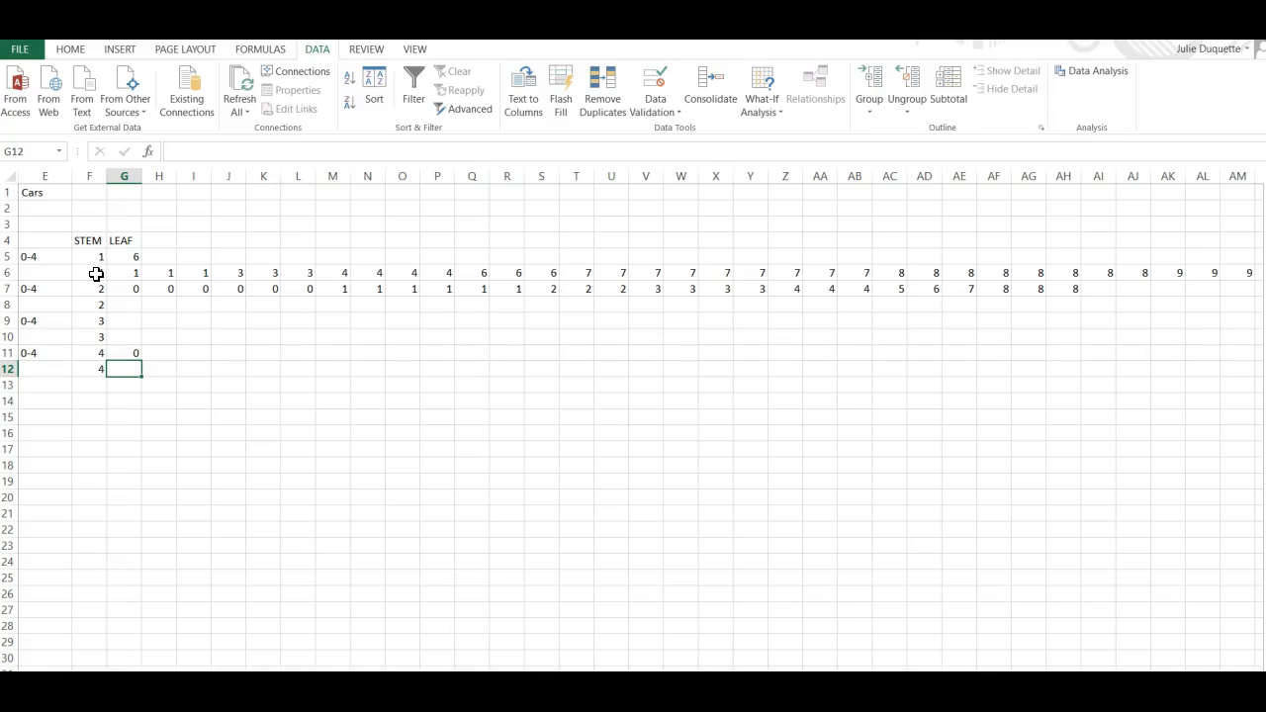
pyautogui.press('Up')
pyautogui.press('Up')
pyautogui.press('Up')
pyautogui.press('Up')
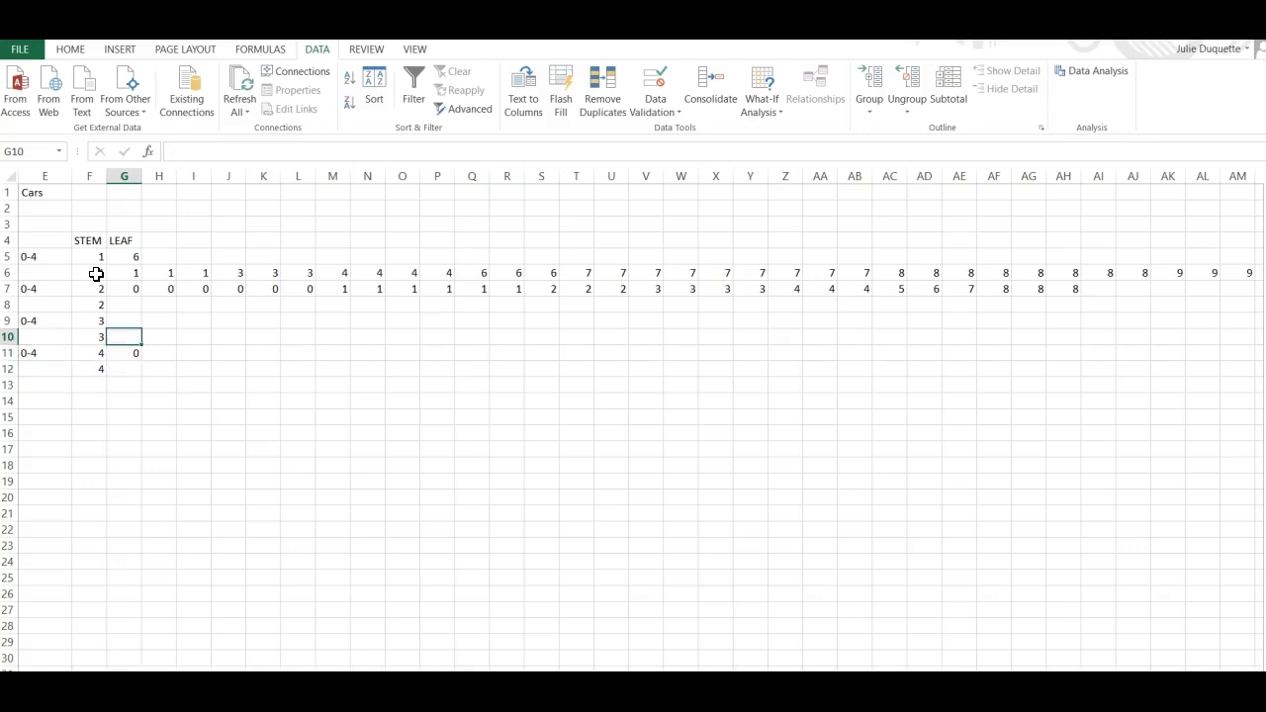
# Move stem 3's leaves 5 through 8 from AC7:AH7 into the second stem-3 row starting at G10.
pyautogui.press('Down')
pyautogui.press('Down')
pyautogui.click(895, 288)
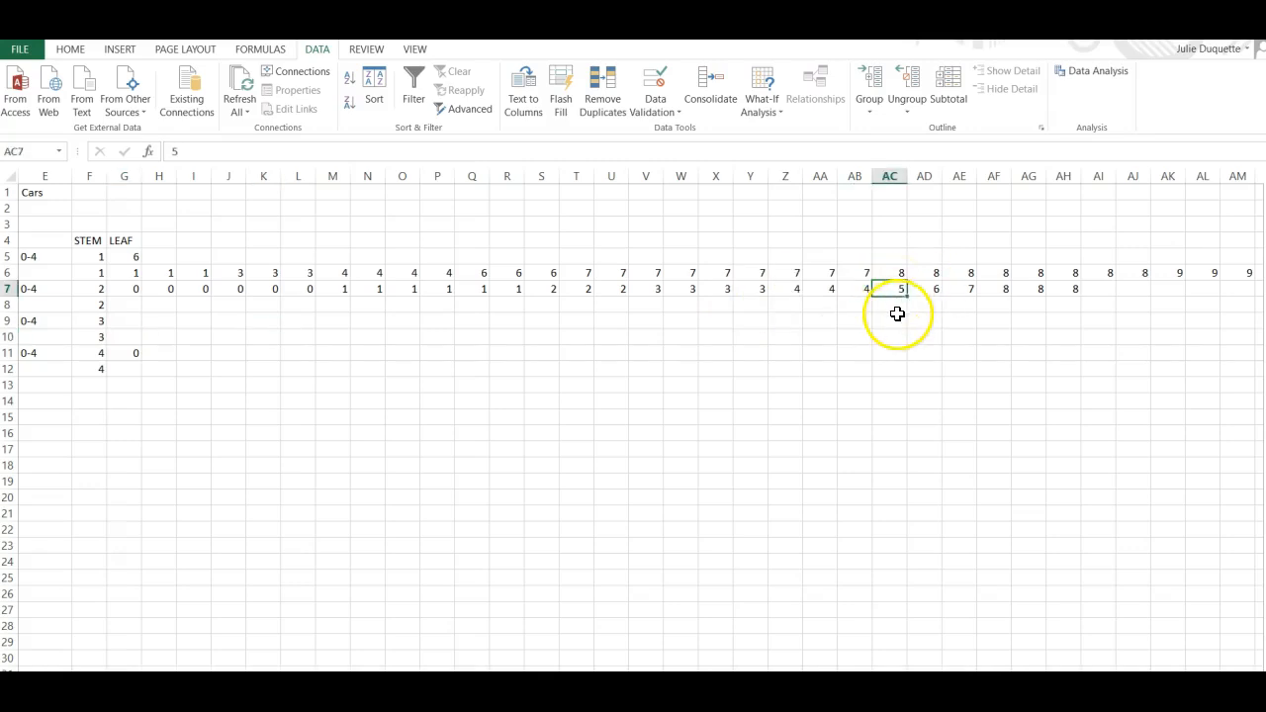
pyautogui.moveTo(897, 288); pyautogui.dragTo(1055, 293)
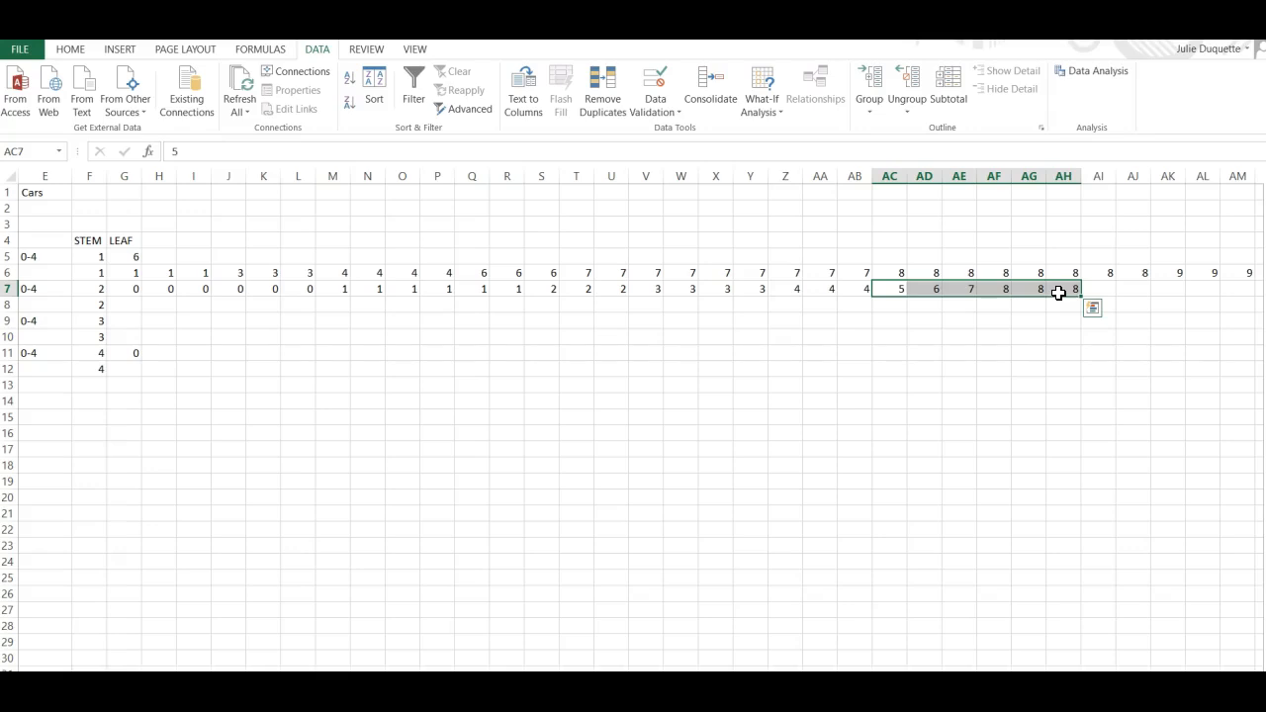
pyautogui.rightClick(1059, 295)
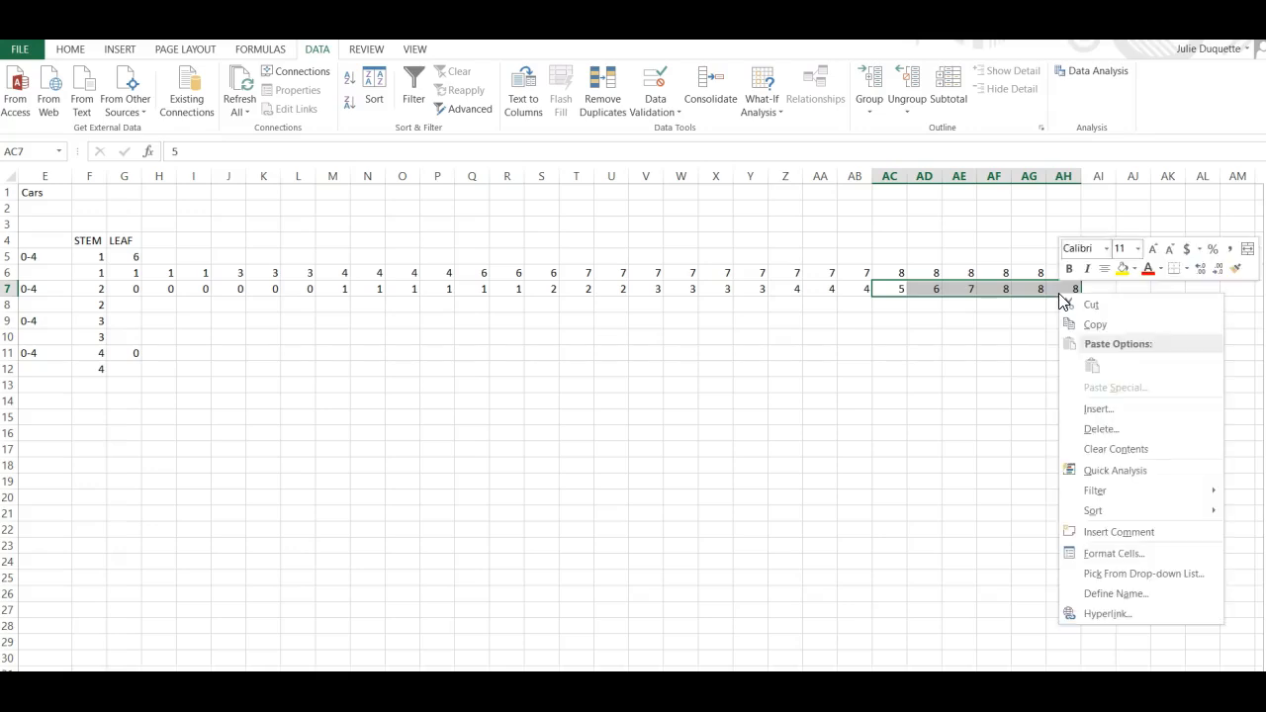
pyautogui.click(1083, 303)
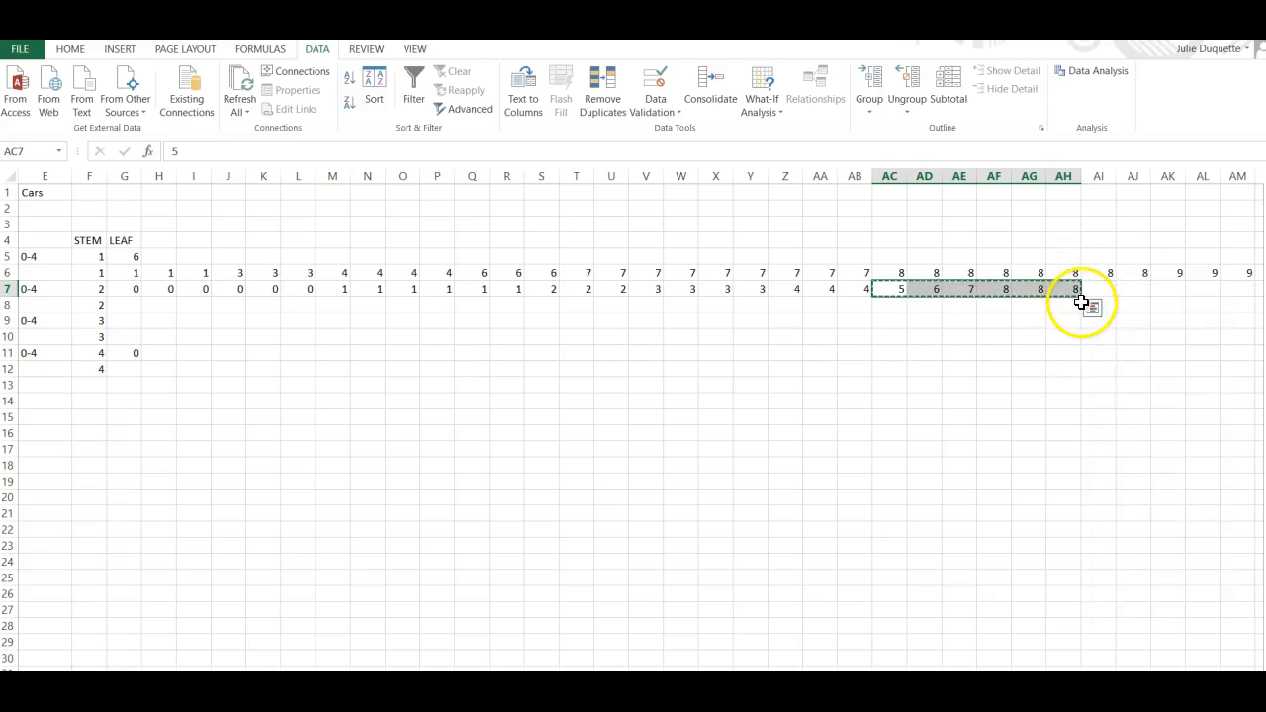
pyautogui.click(128, 336)
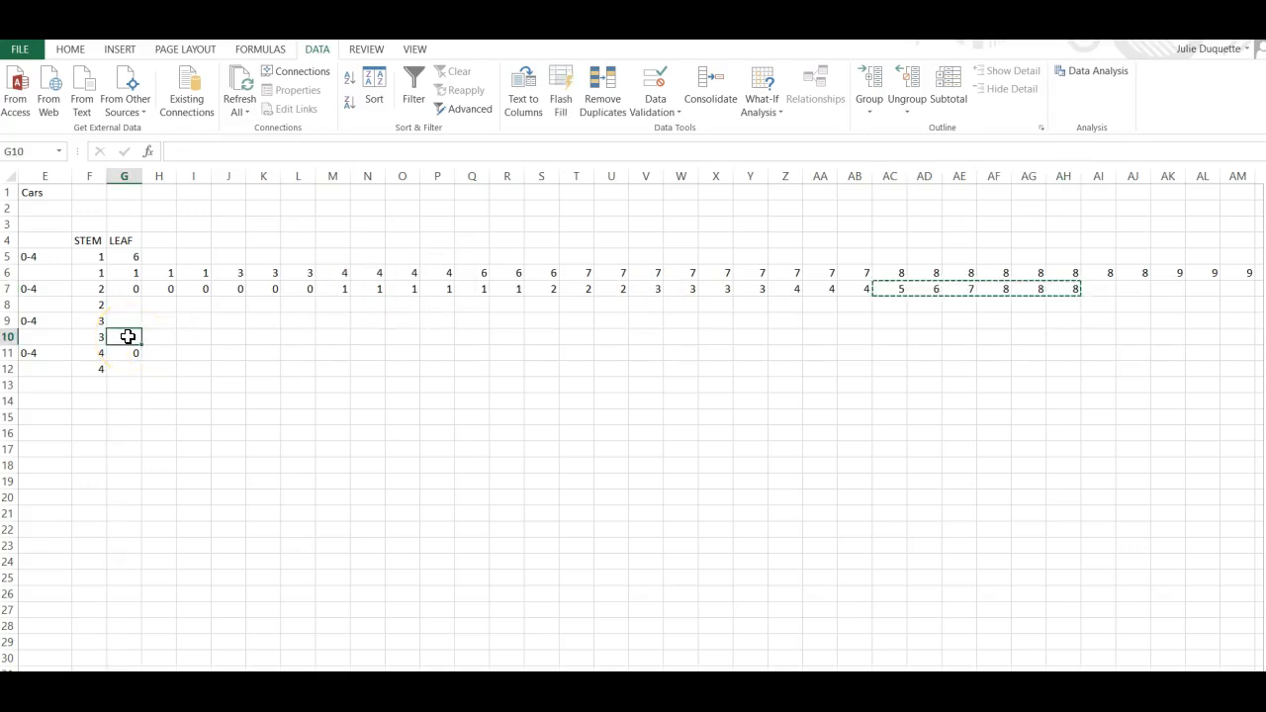
pyautogui.rightClick(127, 336)
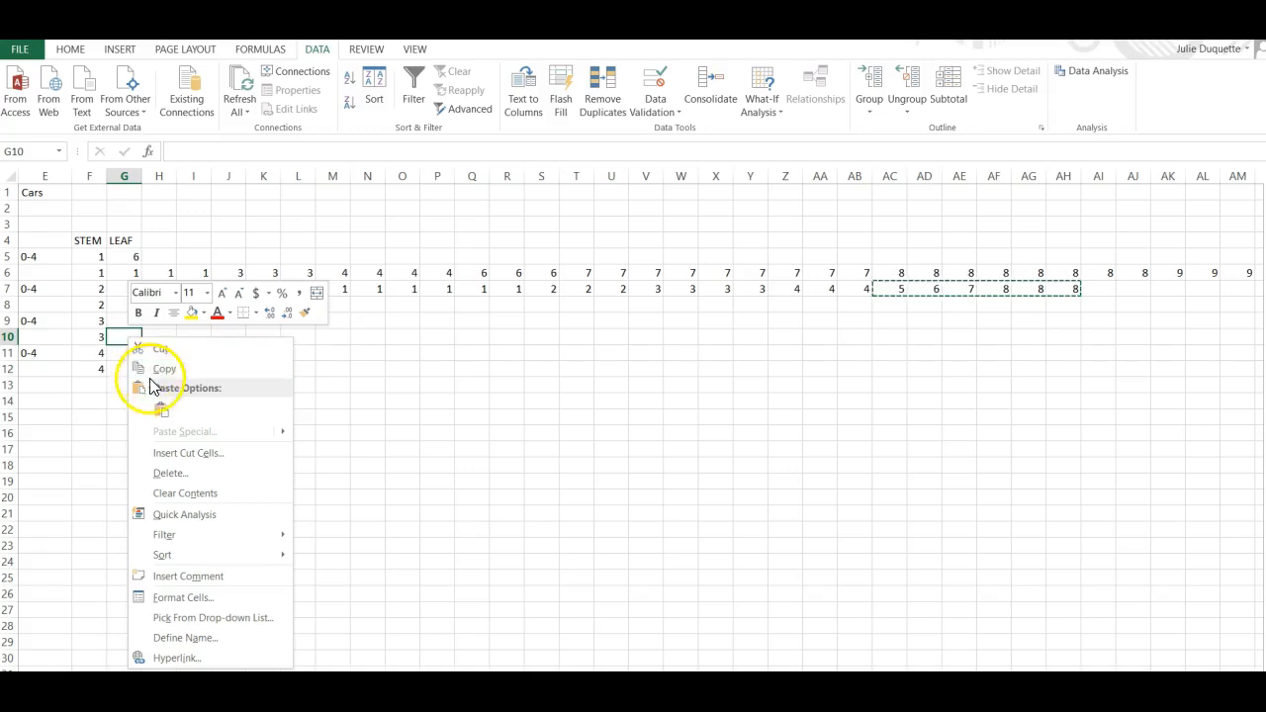
pyautogui.click(161, 409)
pyautogui.click(201, 420)
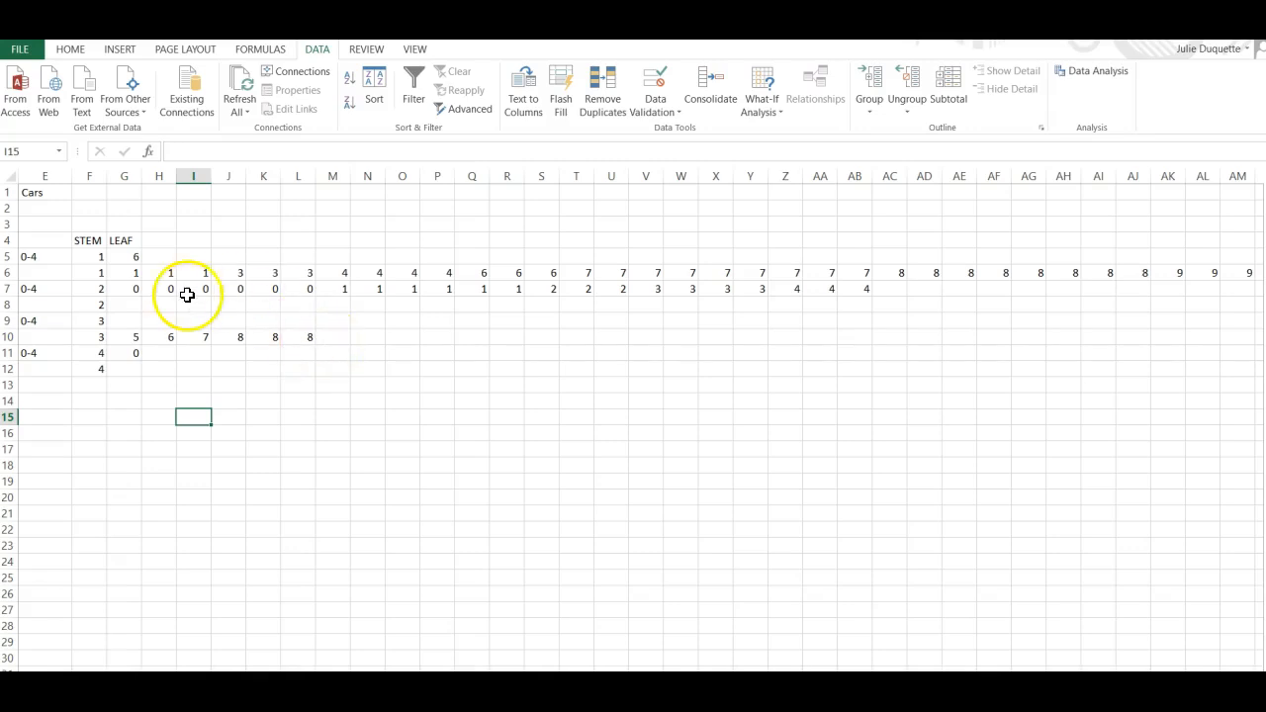
# Move the 0-4 leaves in G7:AB7 up into the first stem-3 row starting at G9.
pyautogui.moveTo(136, 289); pyautogui.dragTo(852, 297)
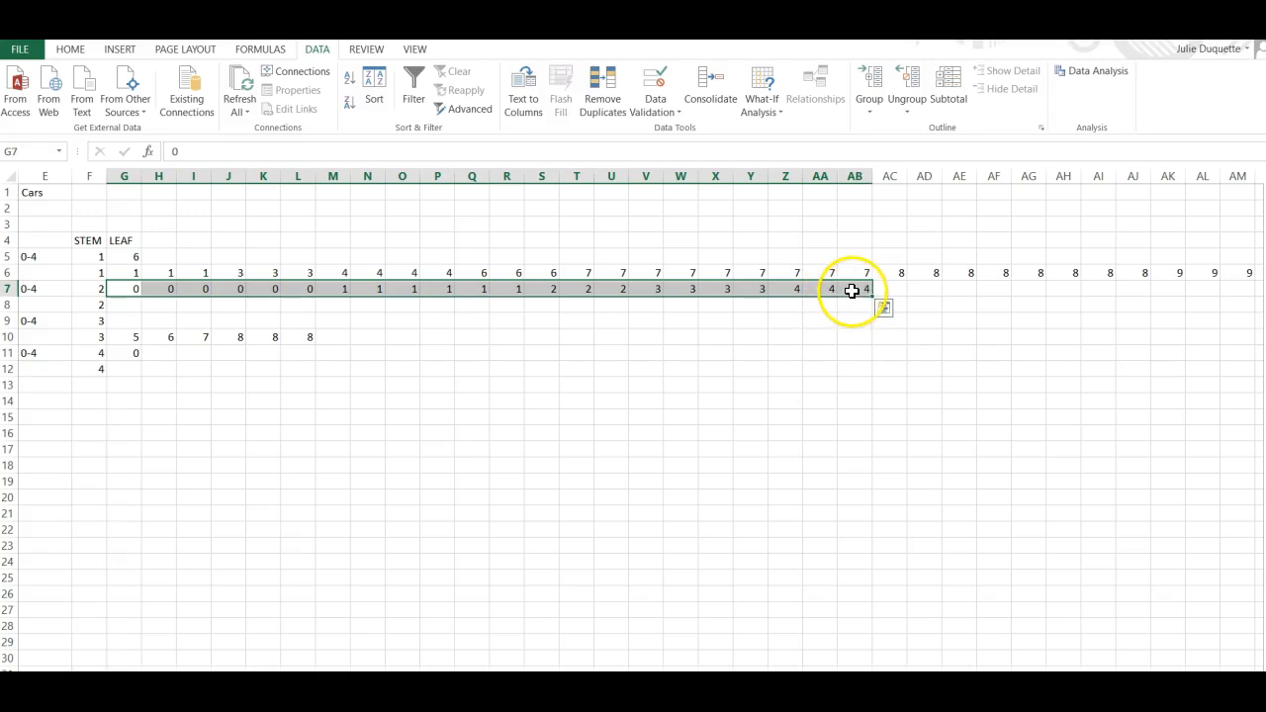
pyautogui.rightClick(852, 292)
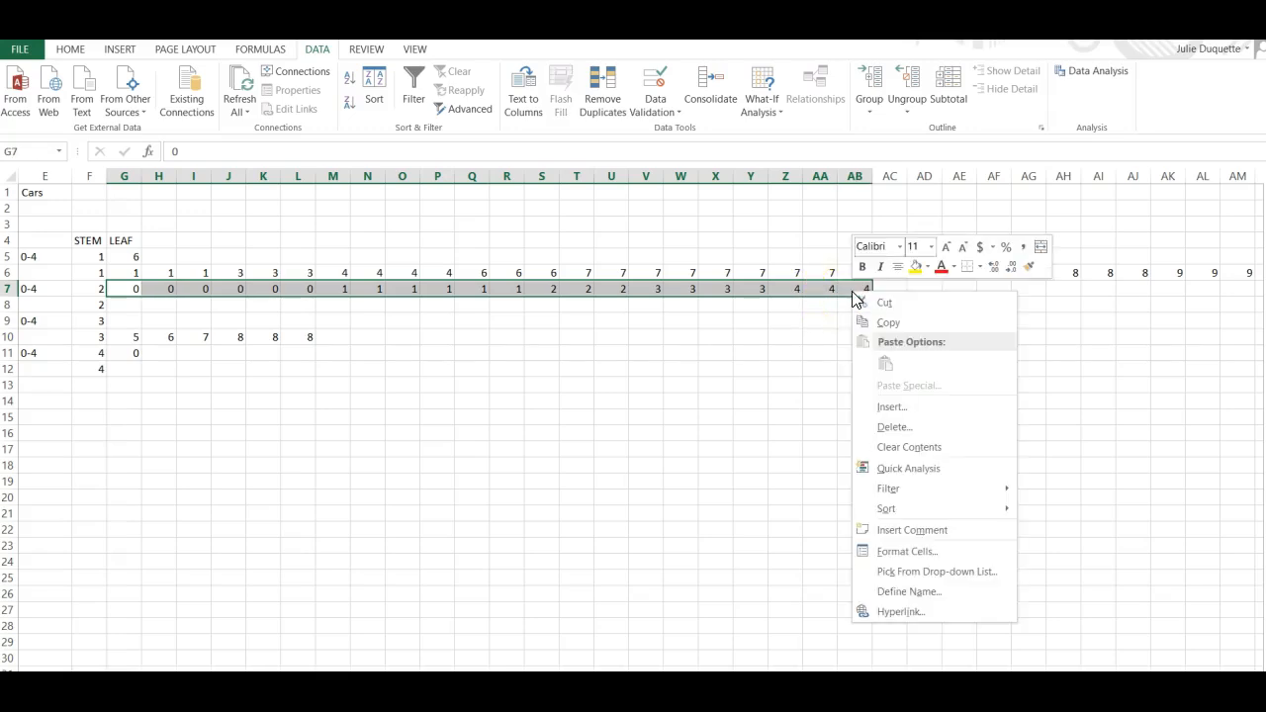
pyautogui.click(873, 303)
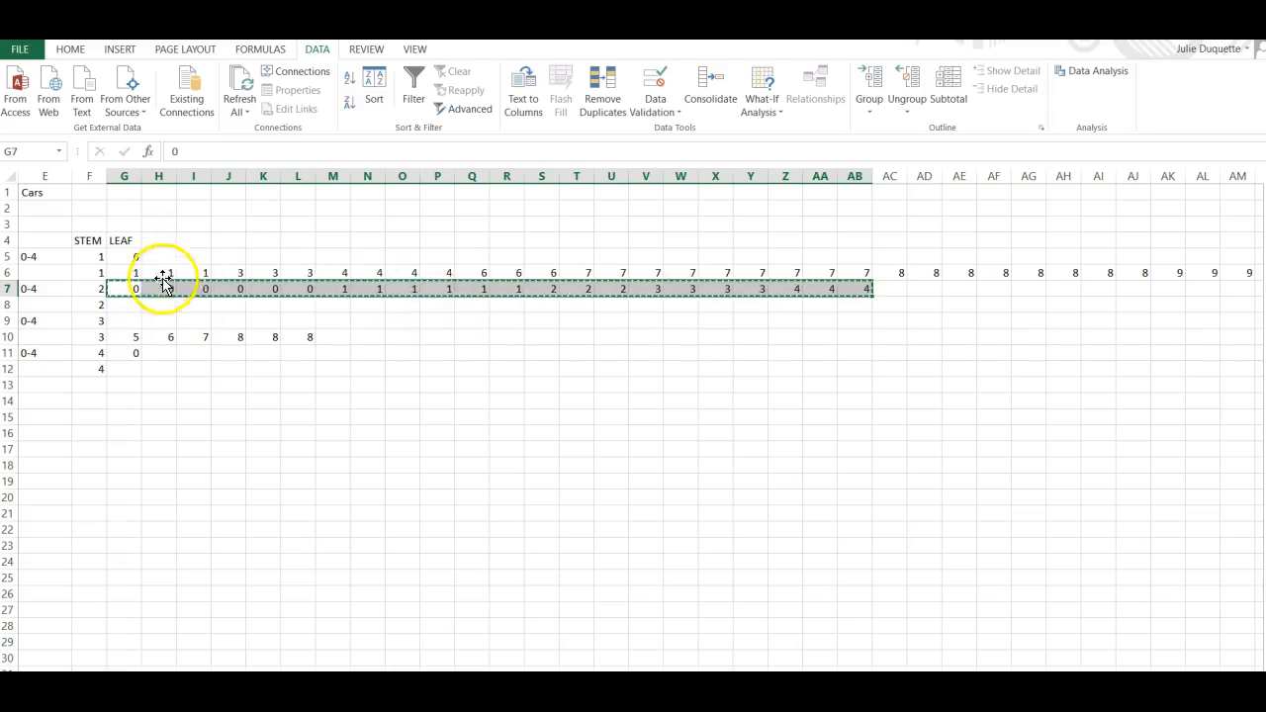
pyautogui.click(128, 320)
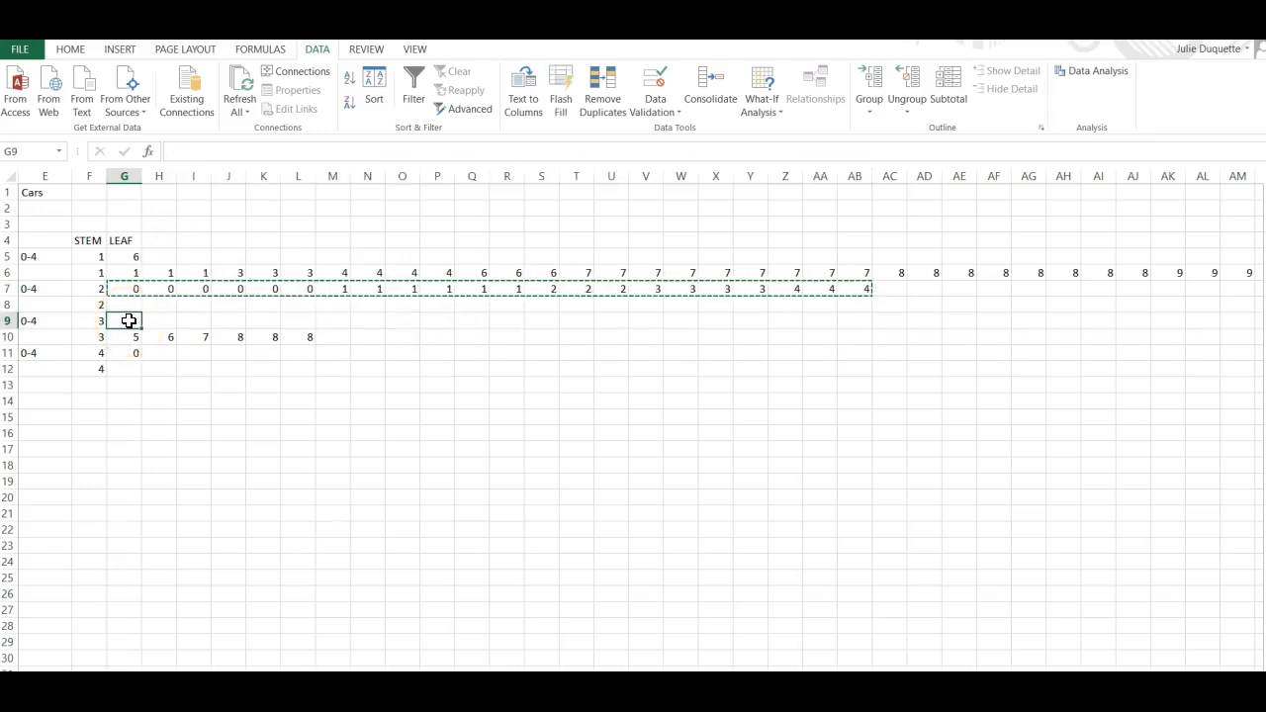
pyautogui.rightClick(129, 320)
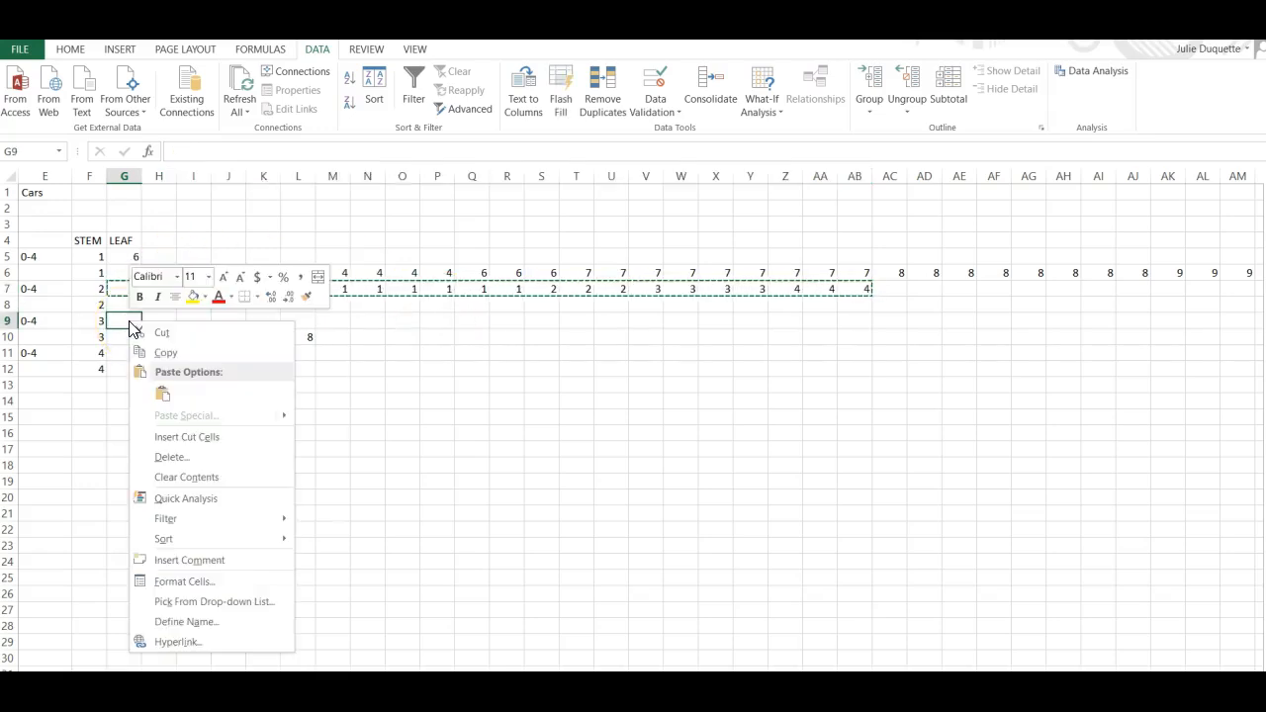
pyautogui.click(161, 386)
pyautogui.click(203, 401)
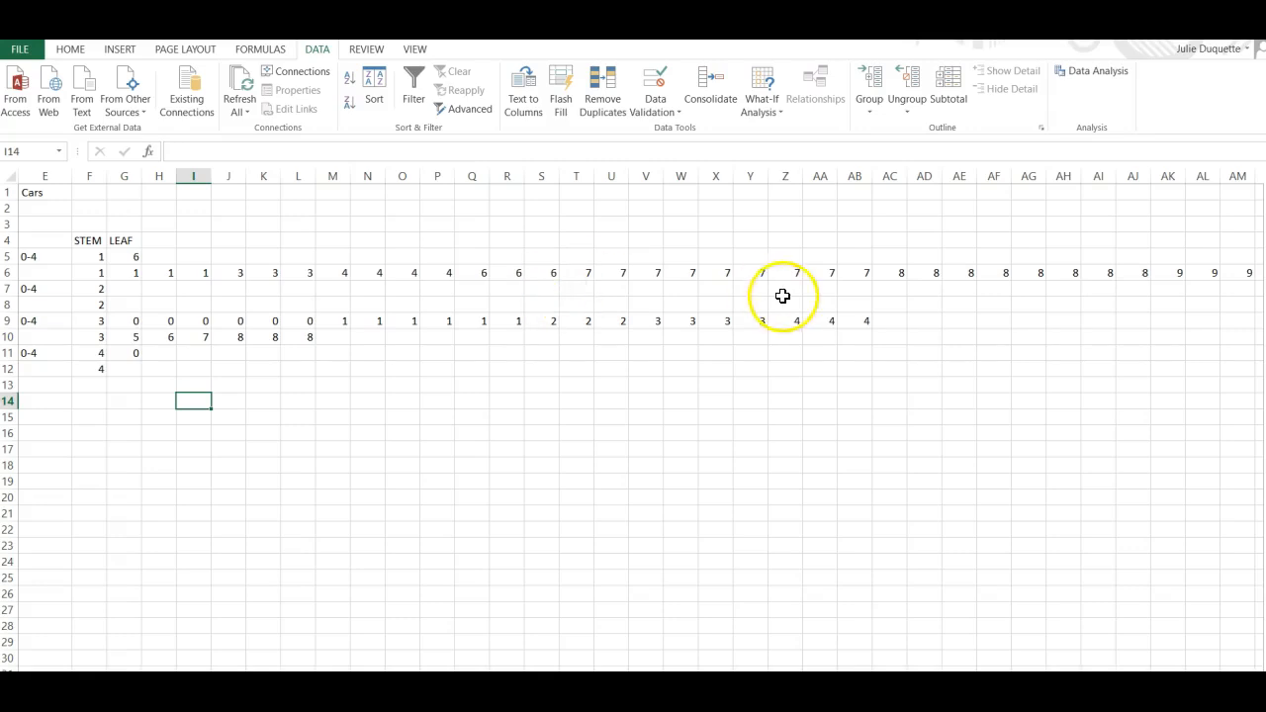
# Move the leaves 6 through 9 from Q6:AM6 into the second stem-2 row starting at G8.
pyautogui.click(478, 273)
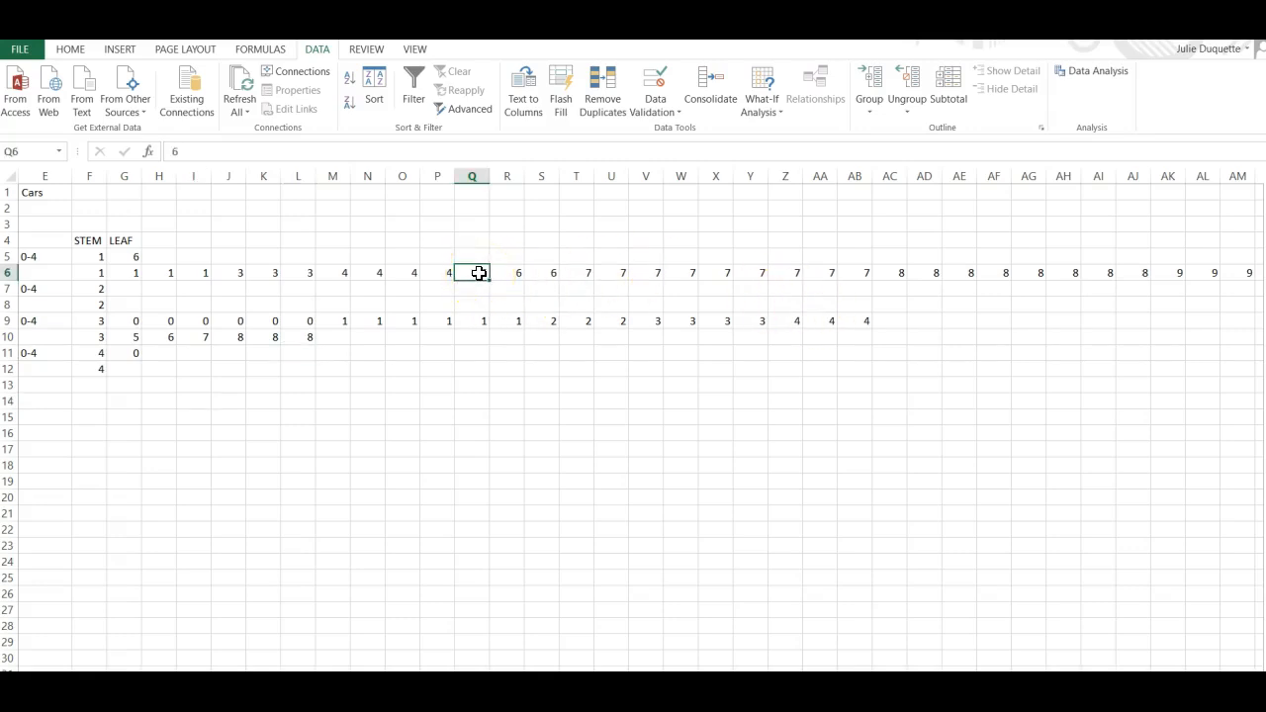
pyautogui.moveTo(478, 273); pyautogui.dragTo(1228, 274)
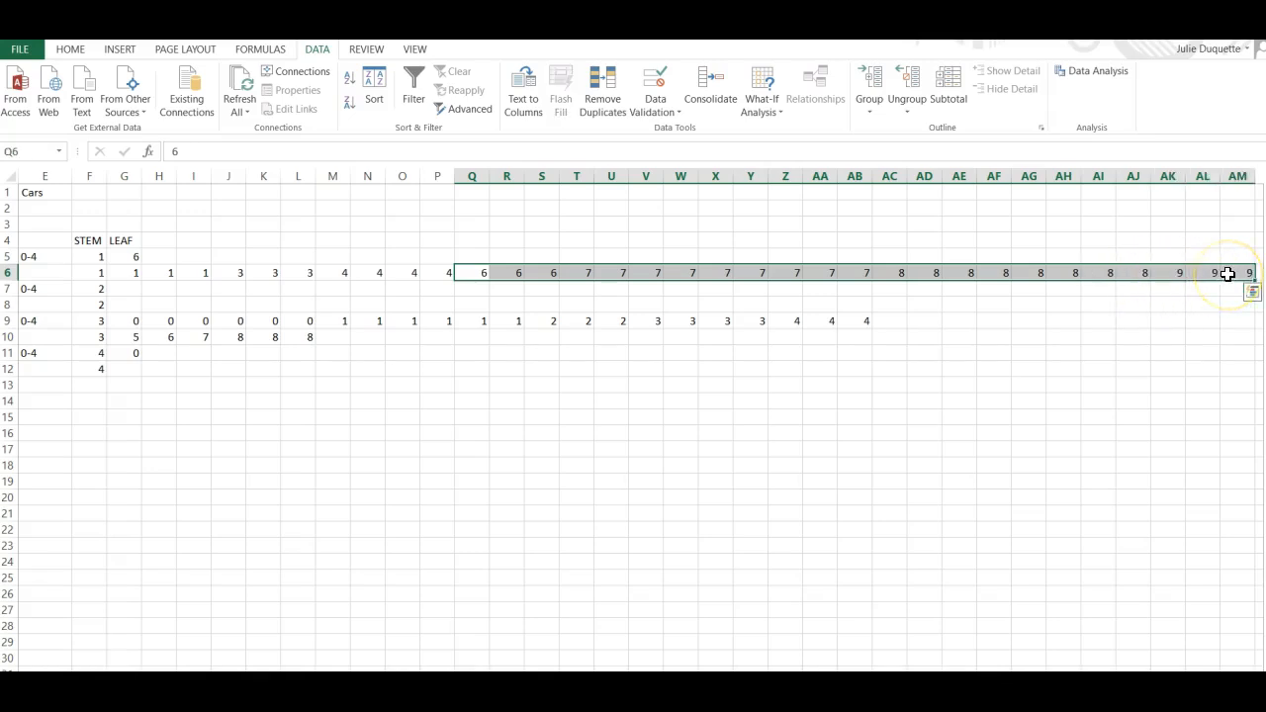
pyautogui.rightClick(1227, 275)
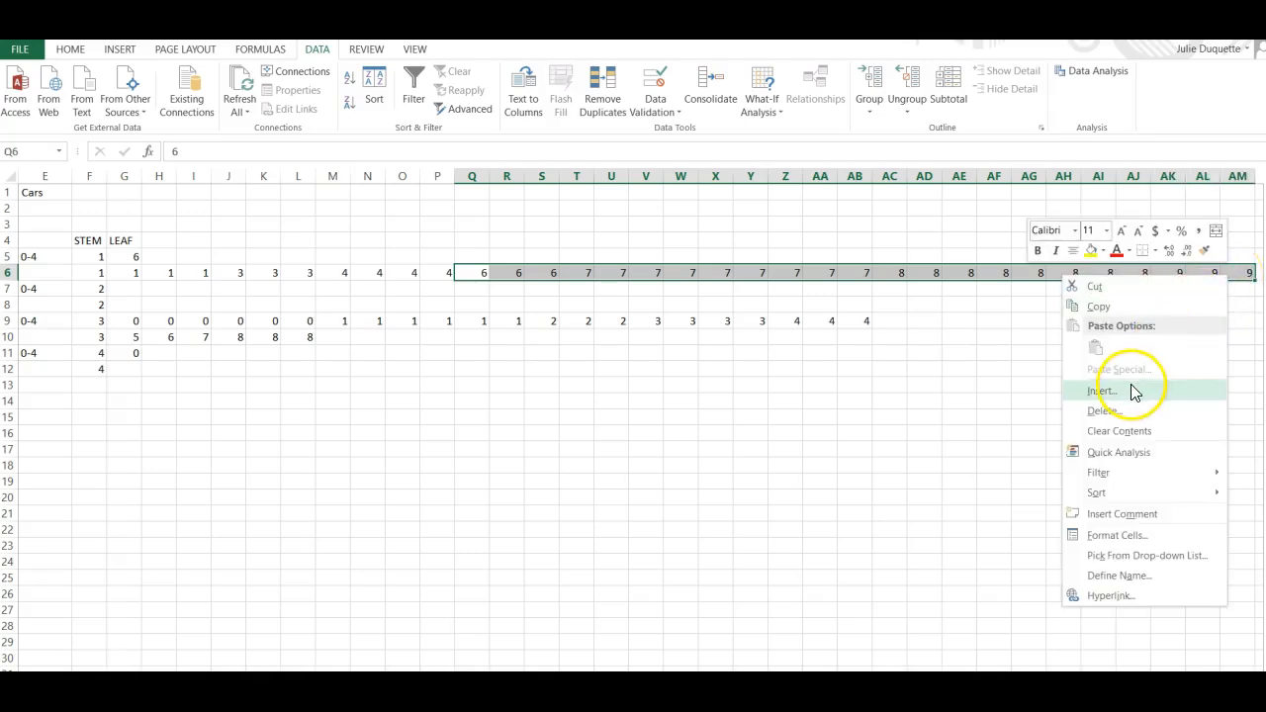
pyautogui.click(1100, 307)
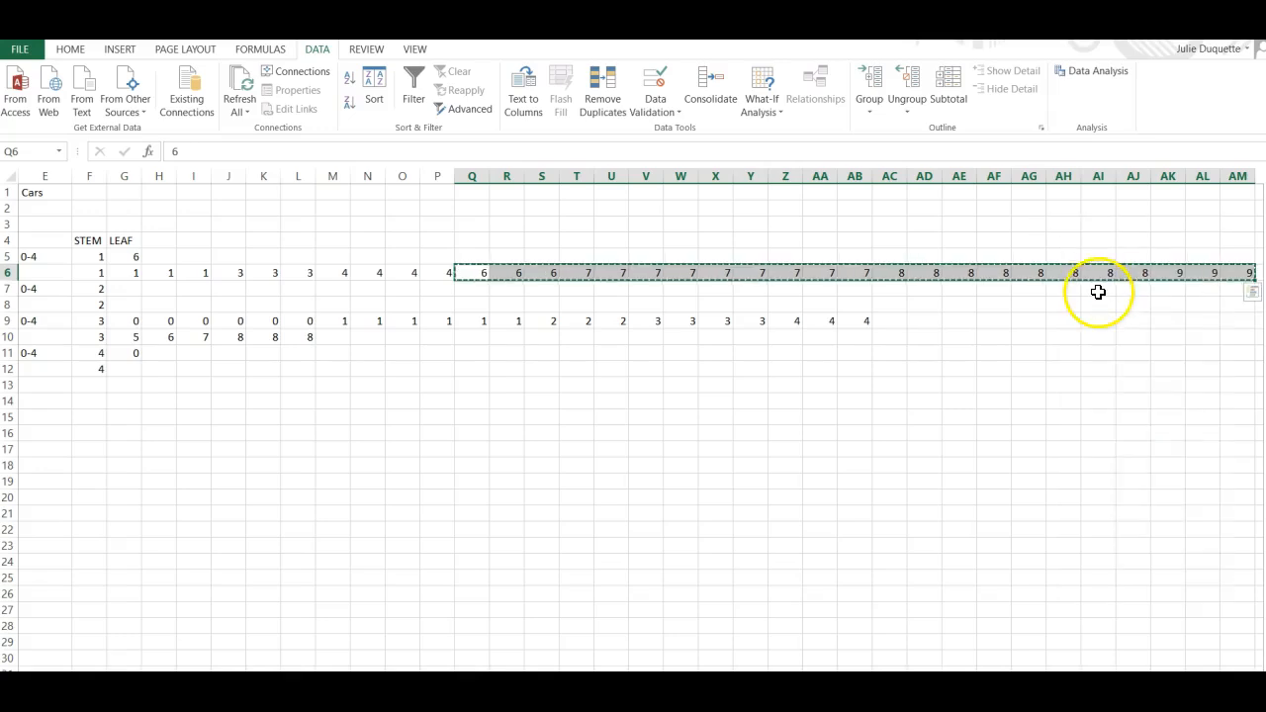
pyautogui.click(134, 304)
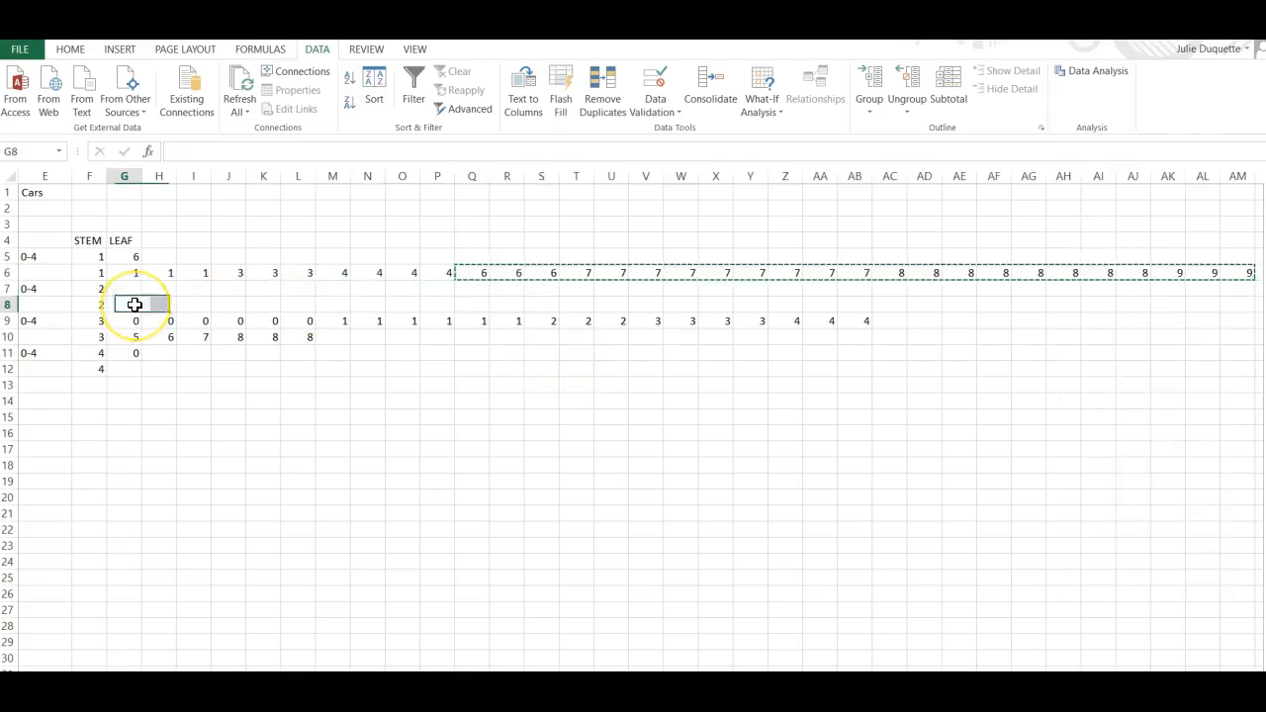
pyautogui.rightClick(134, 305)
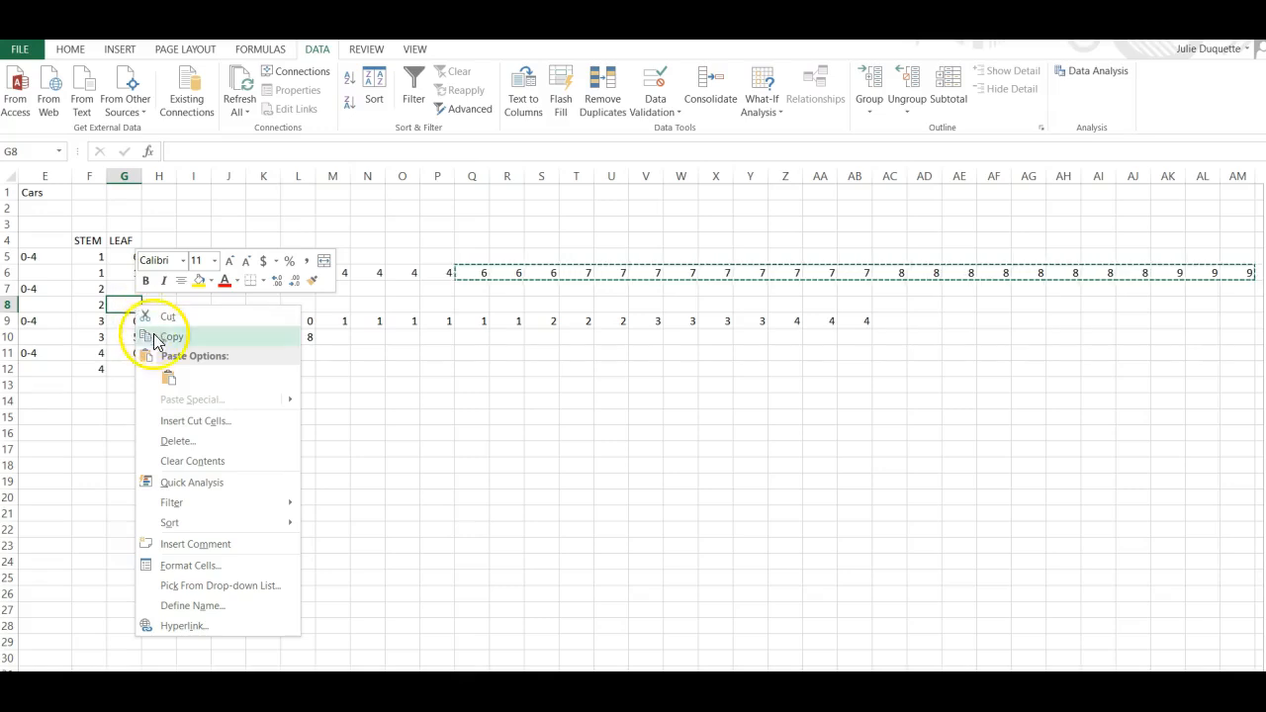
pyautogui.click(169, 379)
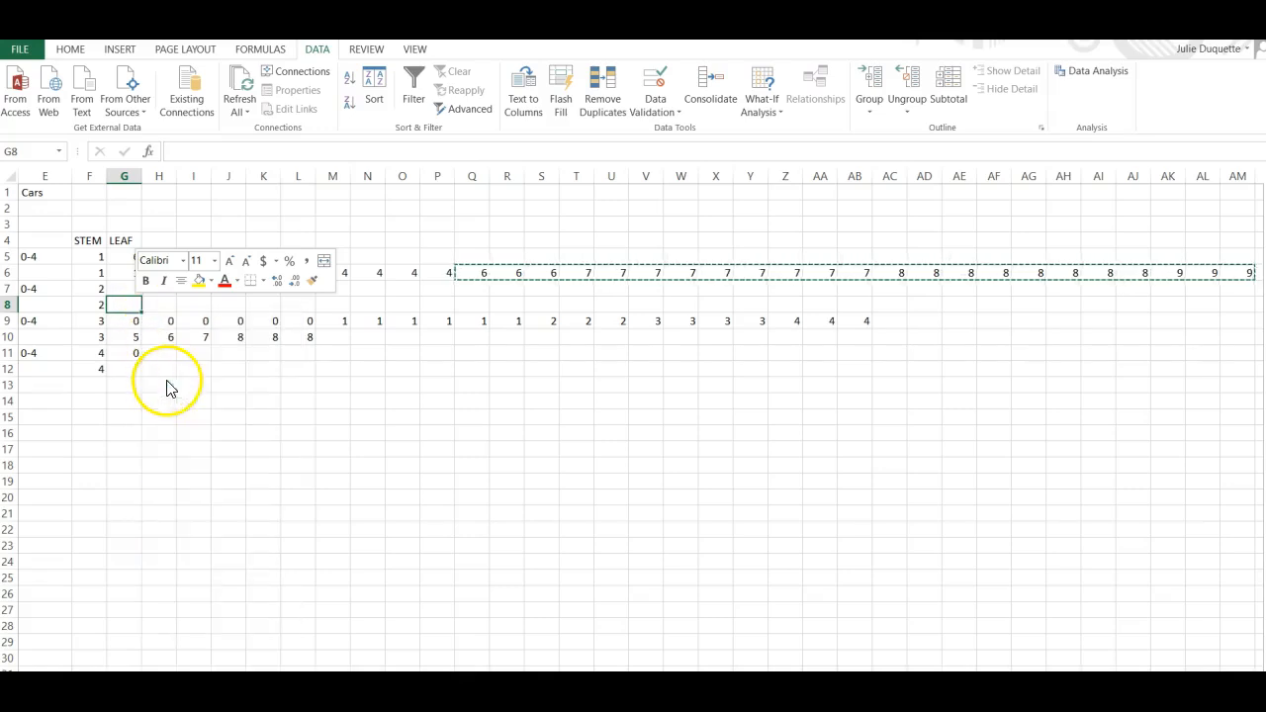
pyautogui.click(195, 270)
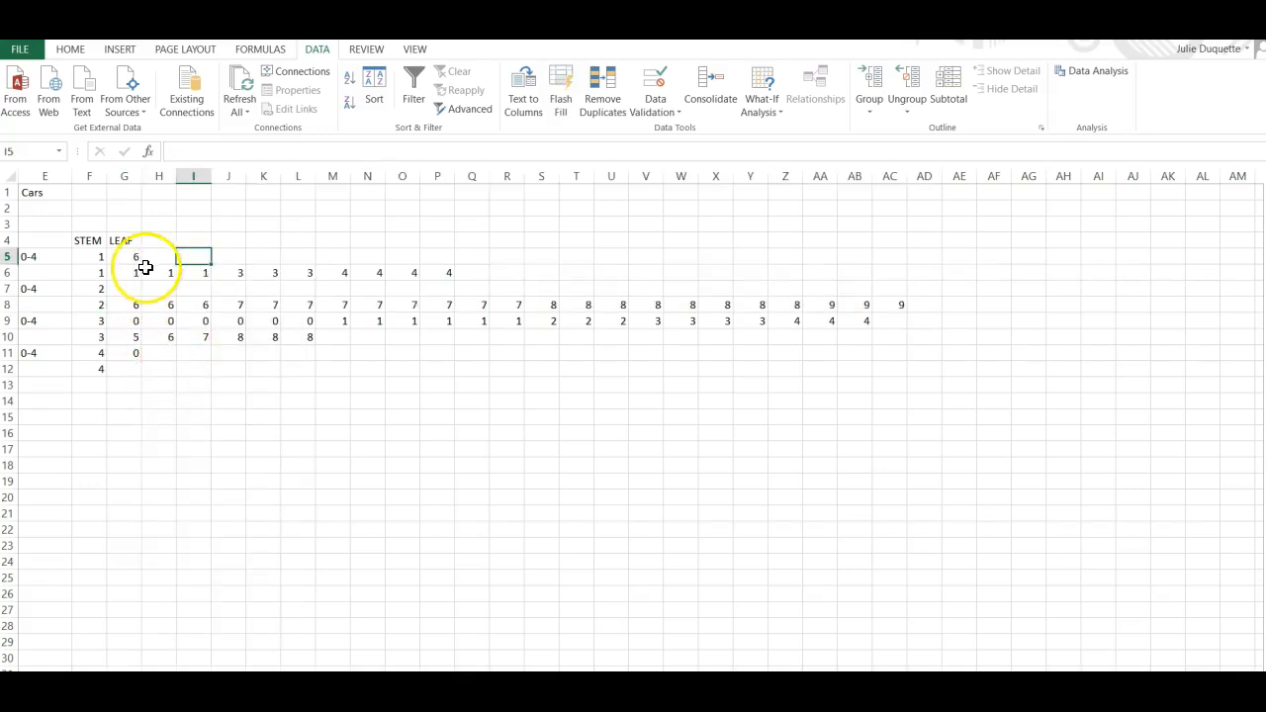
# Move the leaves 1 through 4 from G6:P6 into the first stem-2 row starting at G7.
pyautogui.click(126, 274)
pyautogui.moveTo(126, 274); pyautogui.dragTo(429, 271)
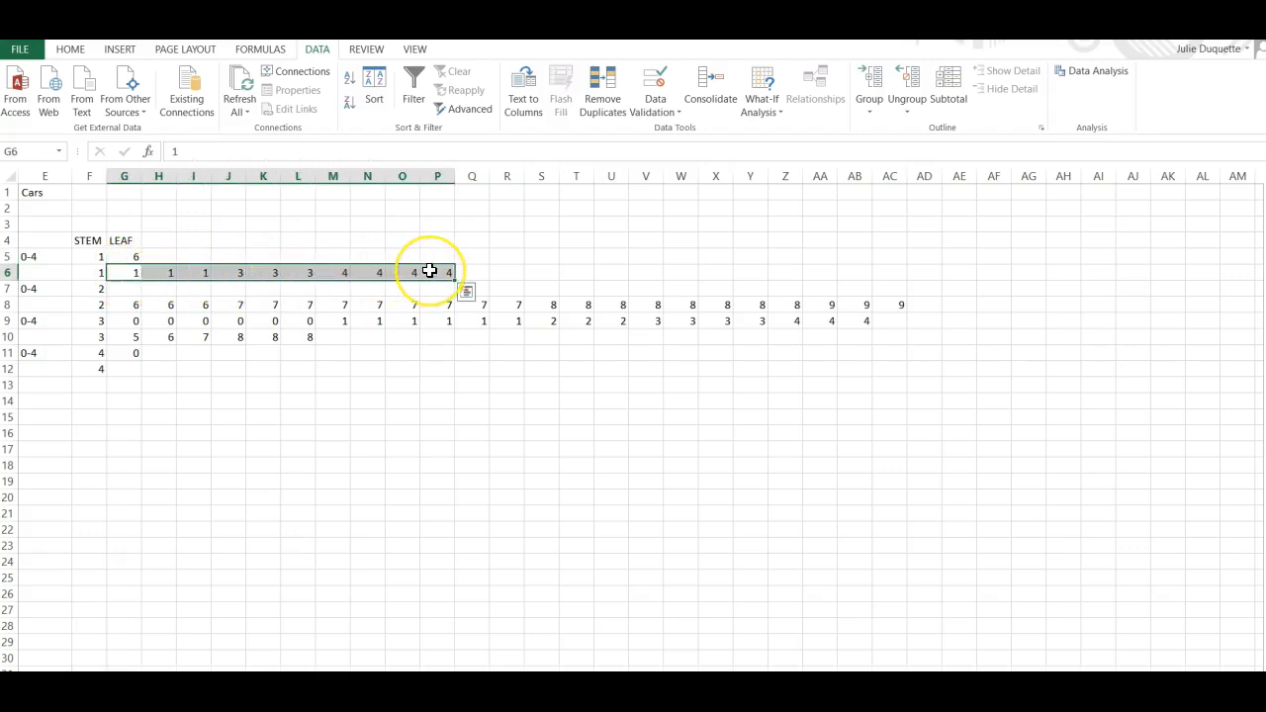
pyautogui.rightClick(429, 270)
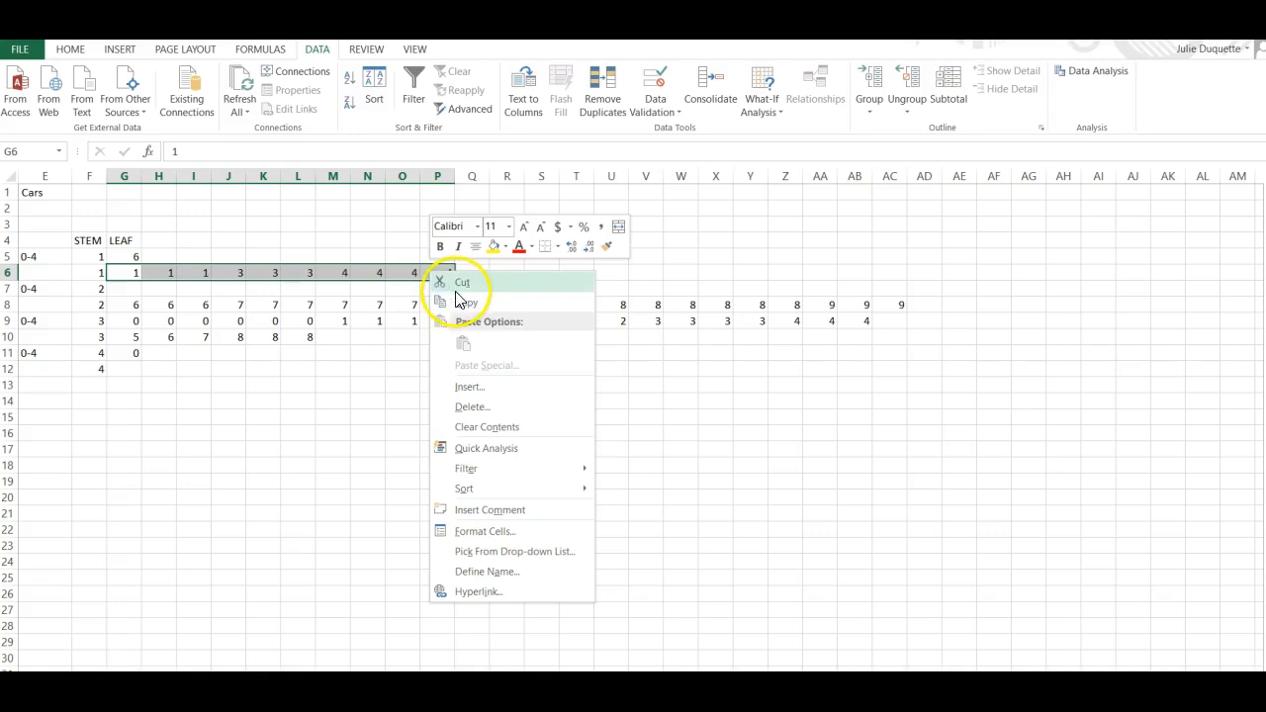
pyautogui.click(458, 281)
pyautogui.click(122, 287)
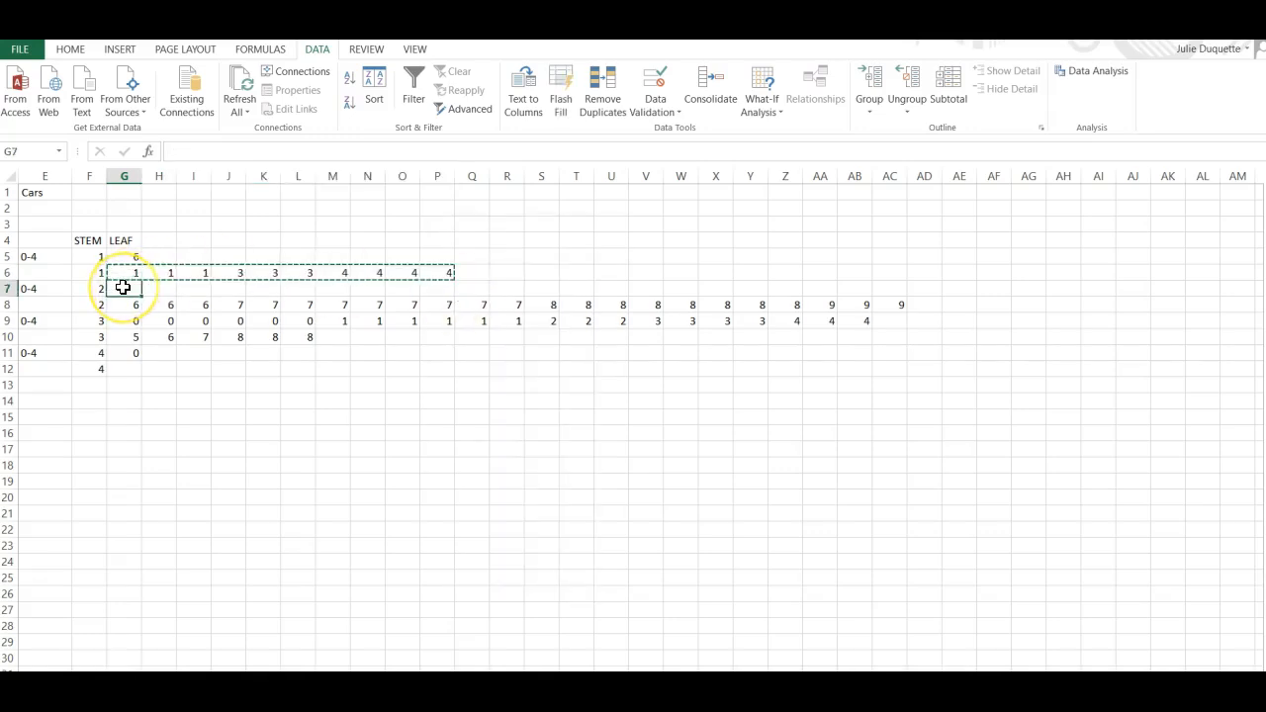
pyautogui.rightClick(121, 285)
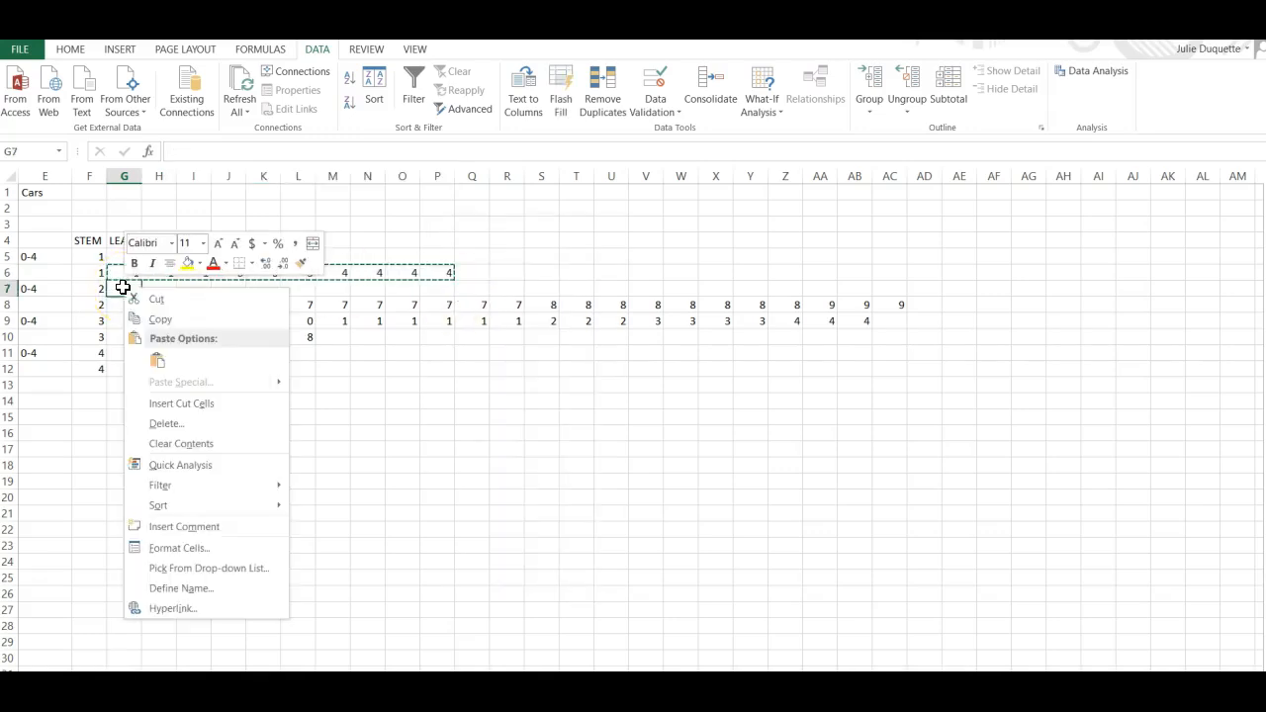
pyautogui.click(158, 361)
pyautogui.click(197, 382)
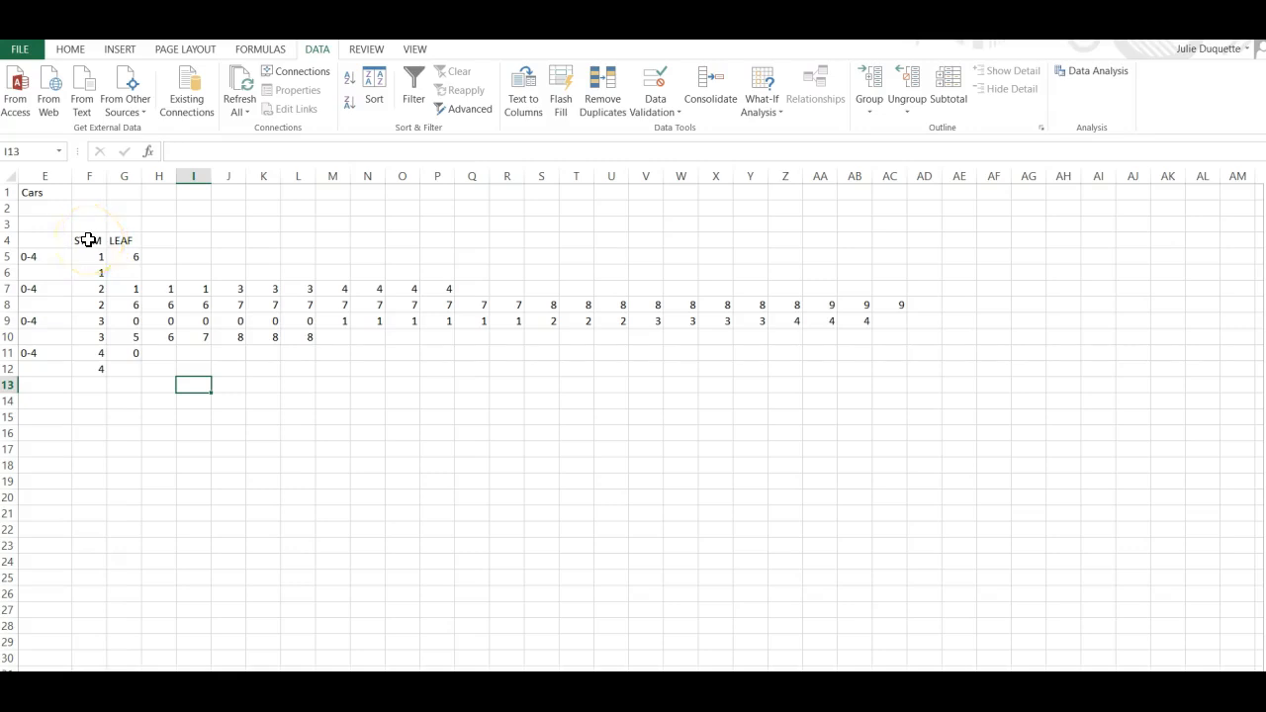
# Add a bottom border under the STEM and LEAF headers in F4:G4.
pyautogui.moveTo(88, 240); pyautogui.dragTo(109, 241)
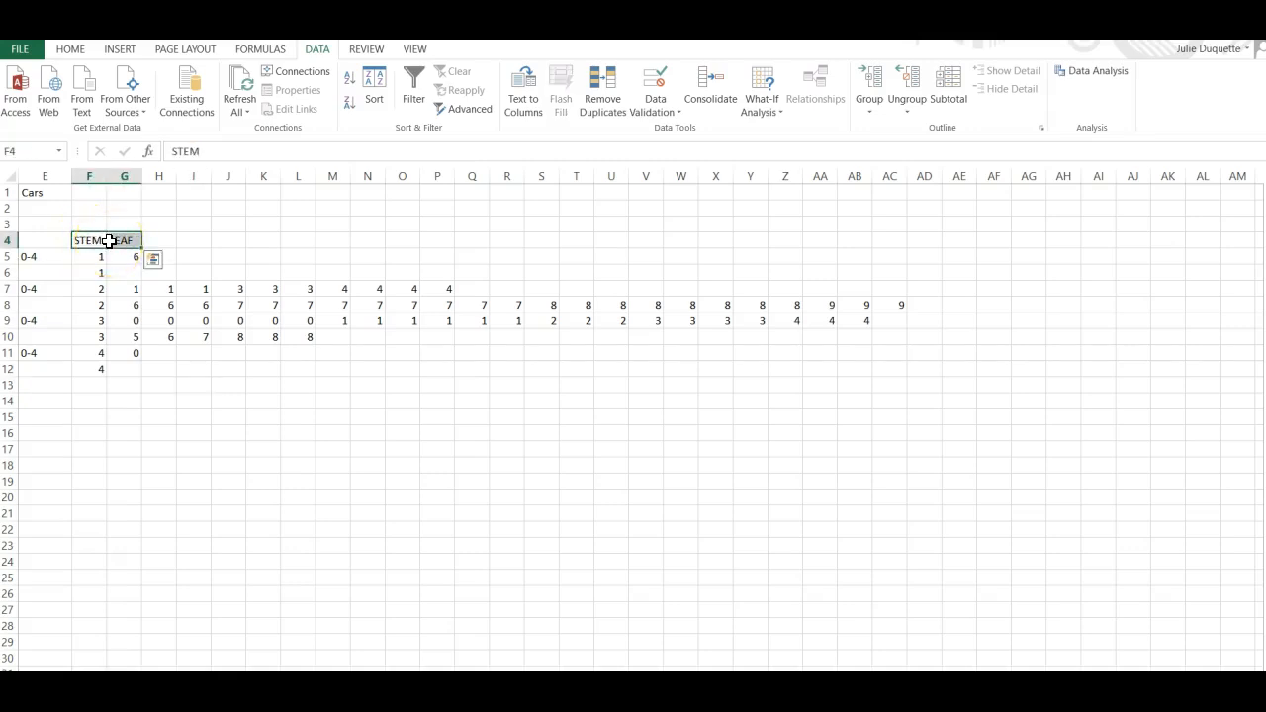
pyautogui.click(69, 49)
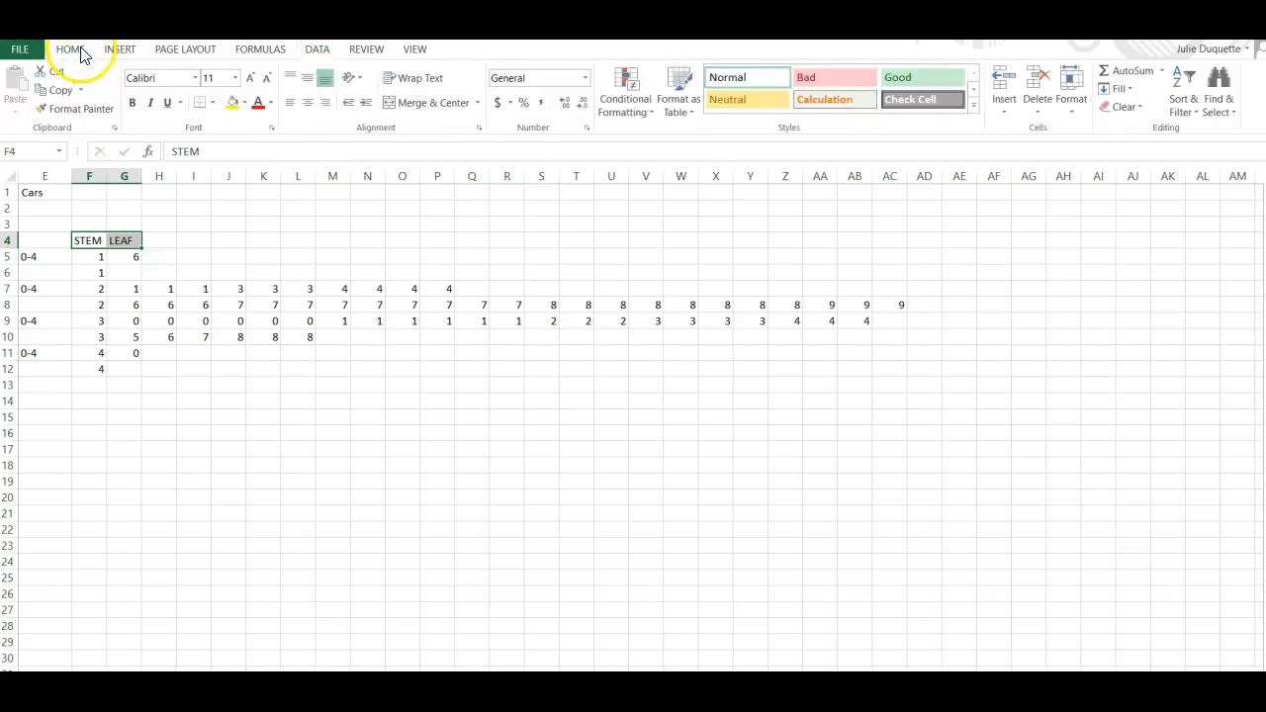
pyautogui.click(201, 111)
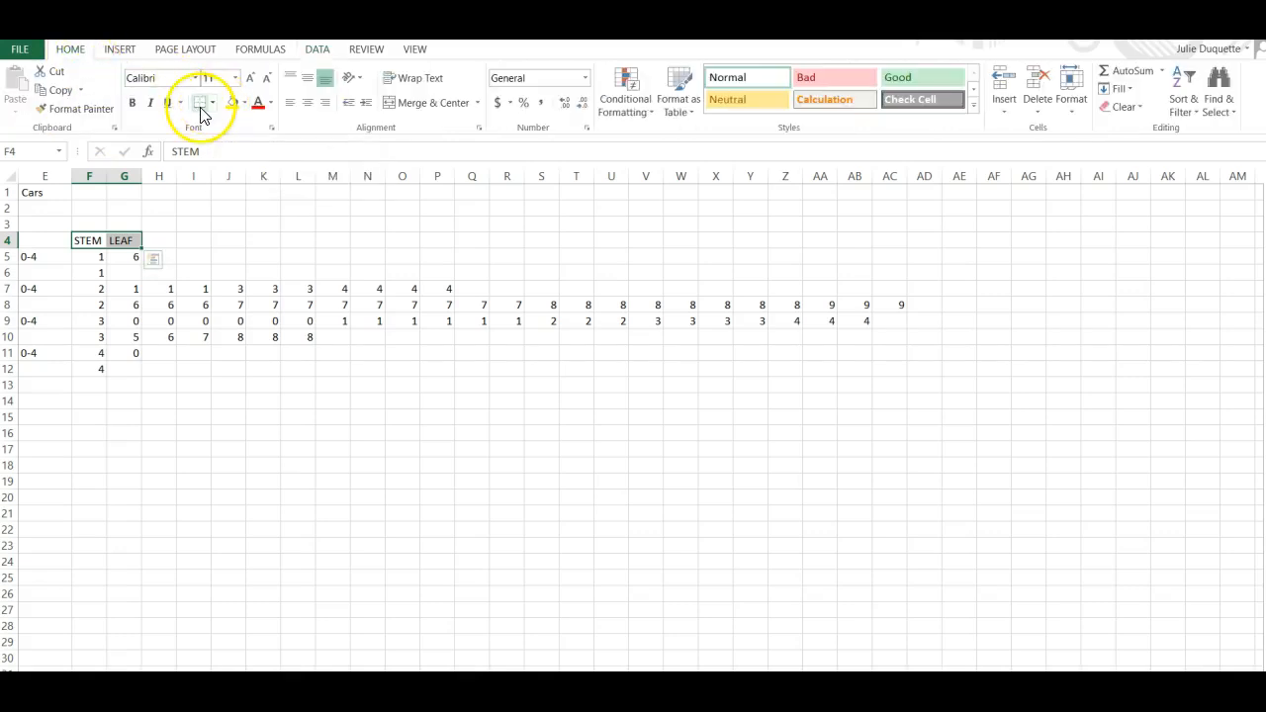
pyautogui.click(202, 242)
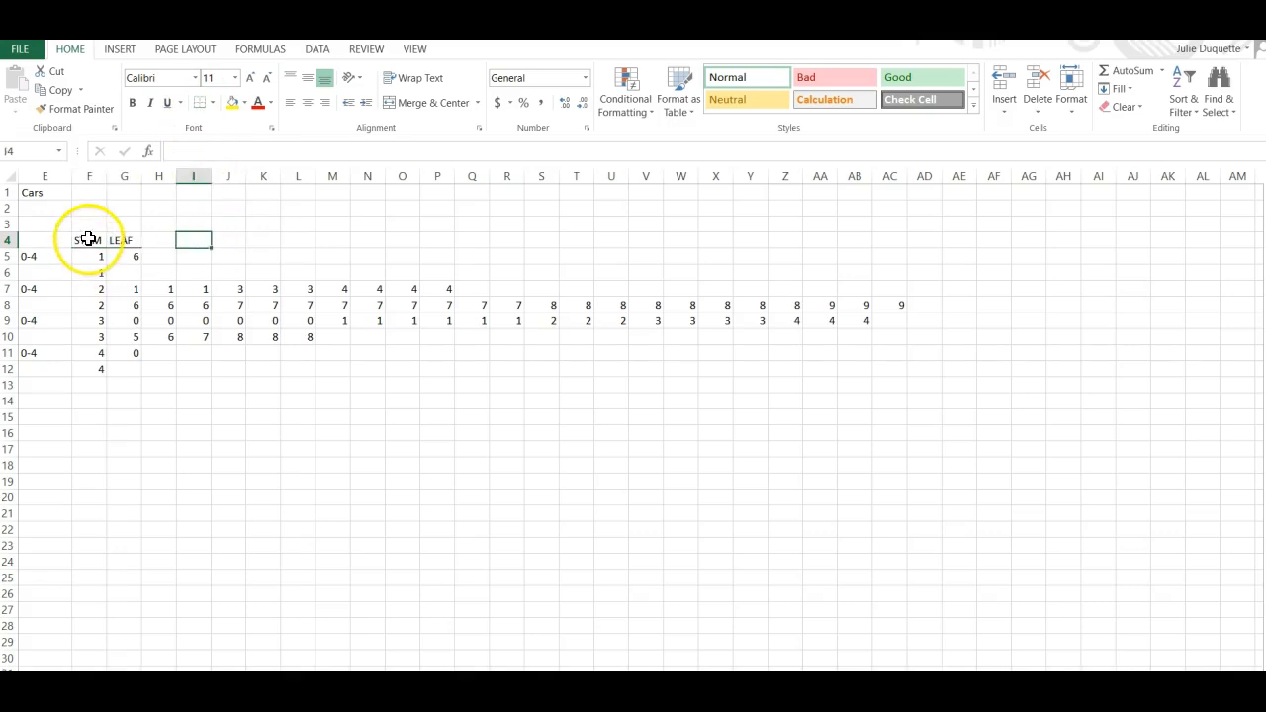
# Add a right border to the stem column F4:F12.
pyautogui.moveTo(89, 238); pyautogui.dragTo(97, 367)
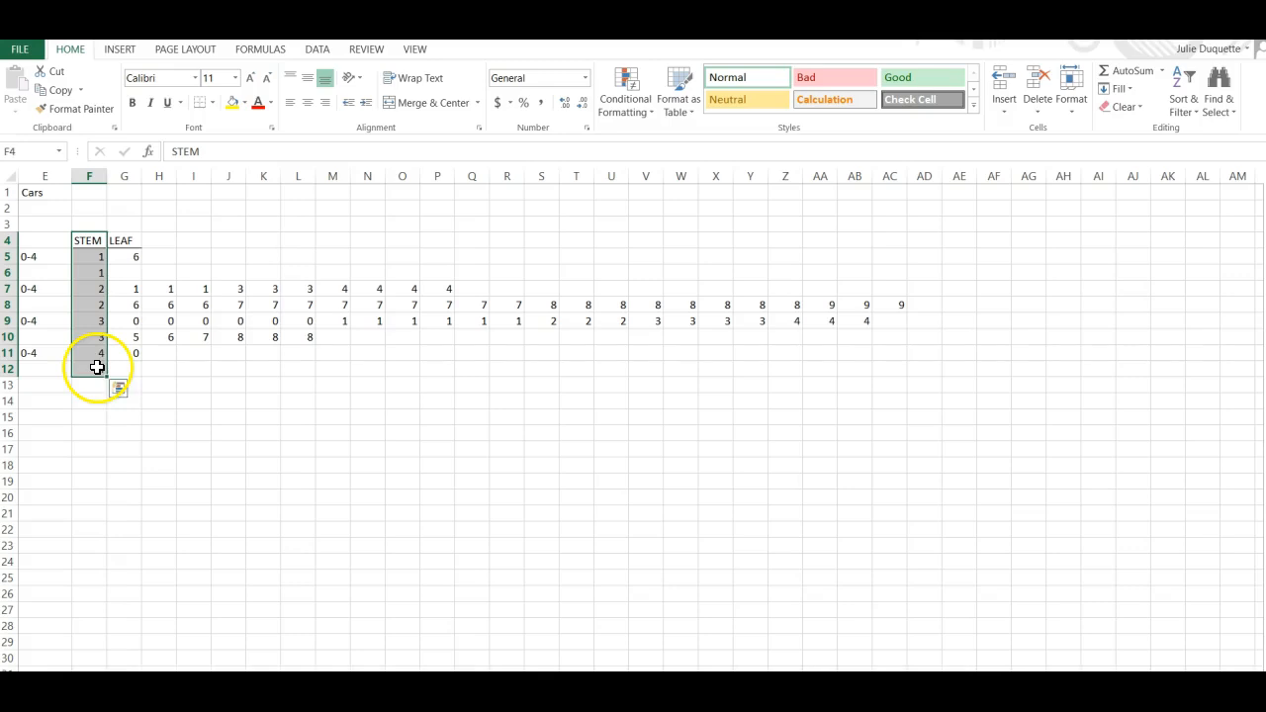
pyautogui.click(211, 103)
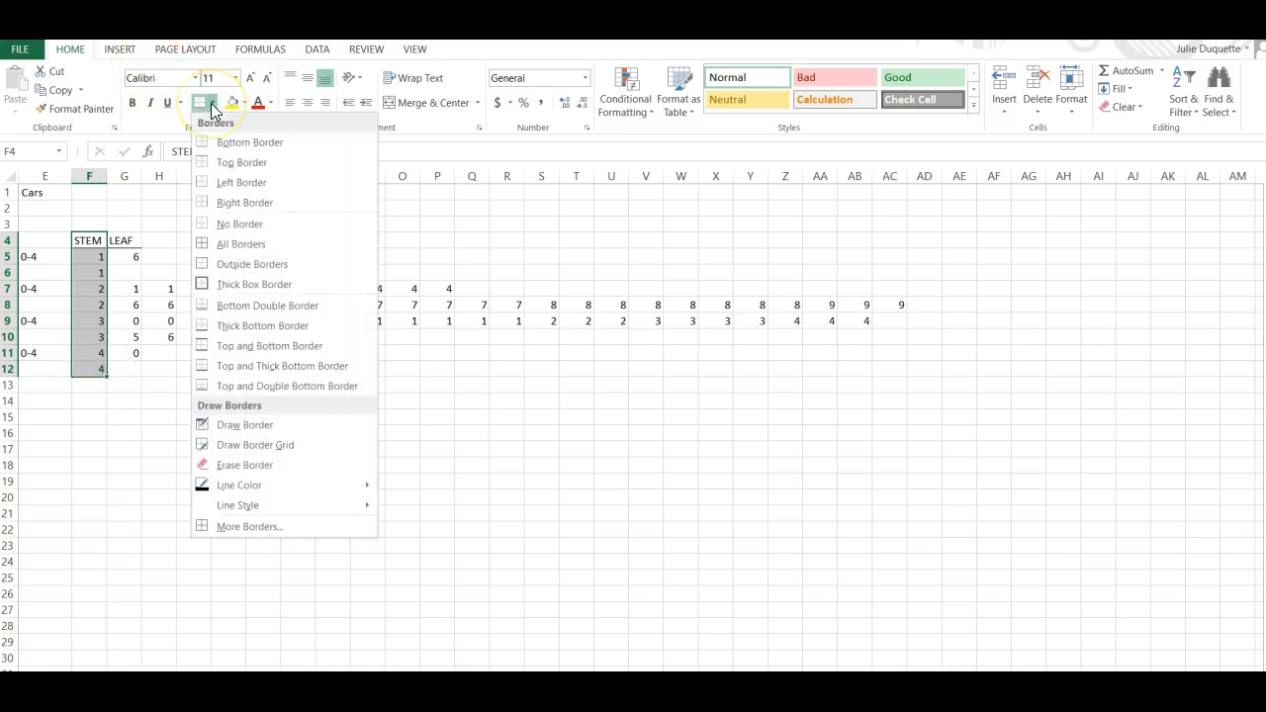
pyautogui.click(239, 203)
pyautogui.click(274, 381)
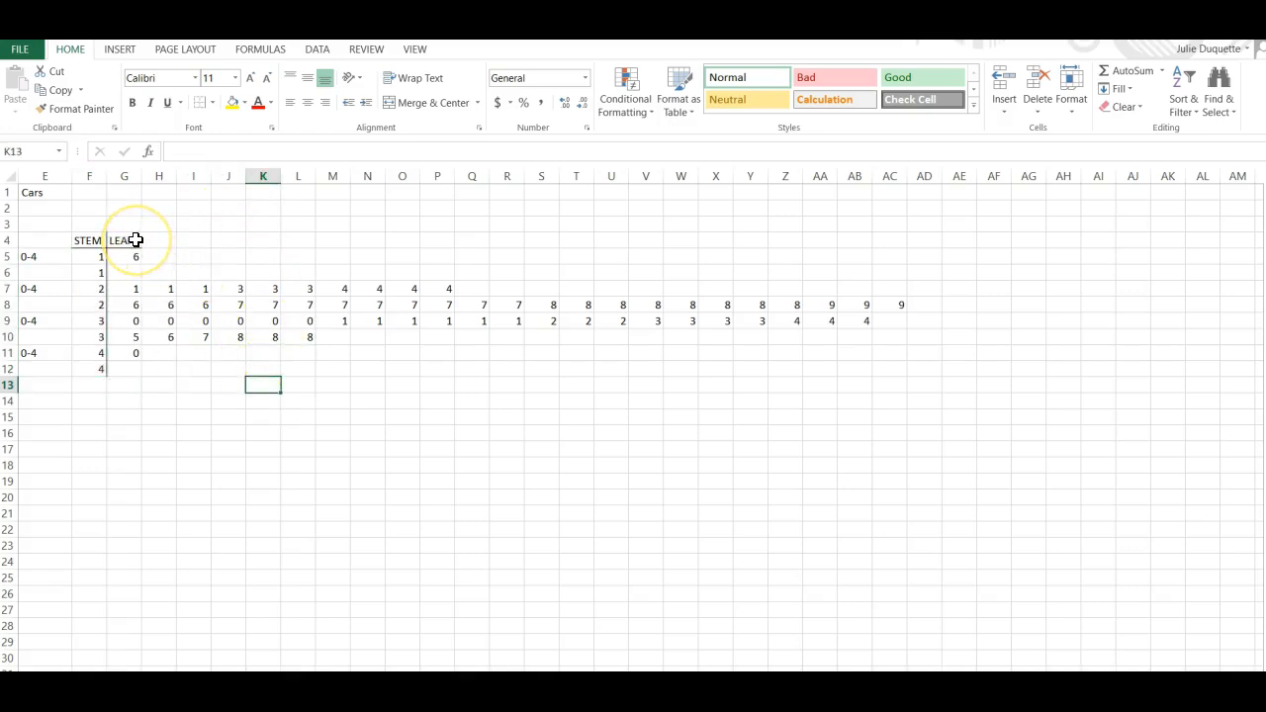
# Extend the bottom border under the header row across H4:AC4.
pyautogui.moveTo(146, 241); pyautogui.dragTo(882, 238)
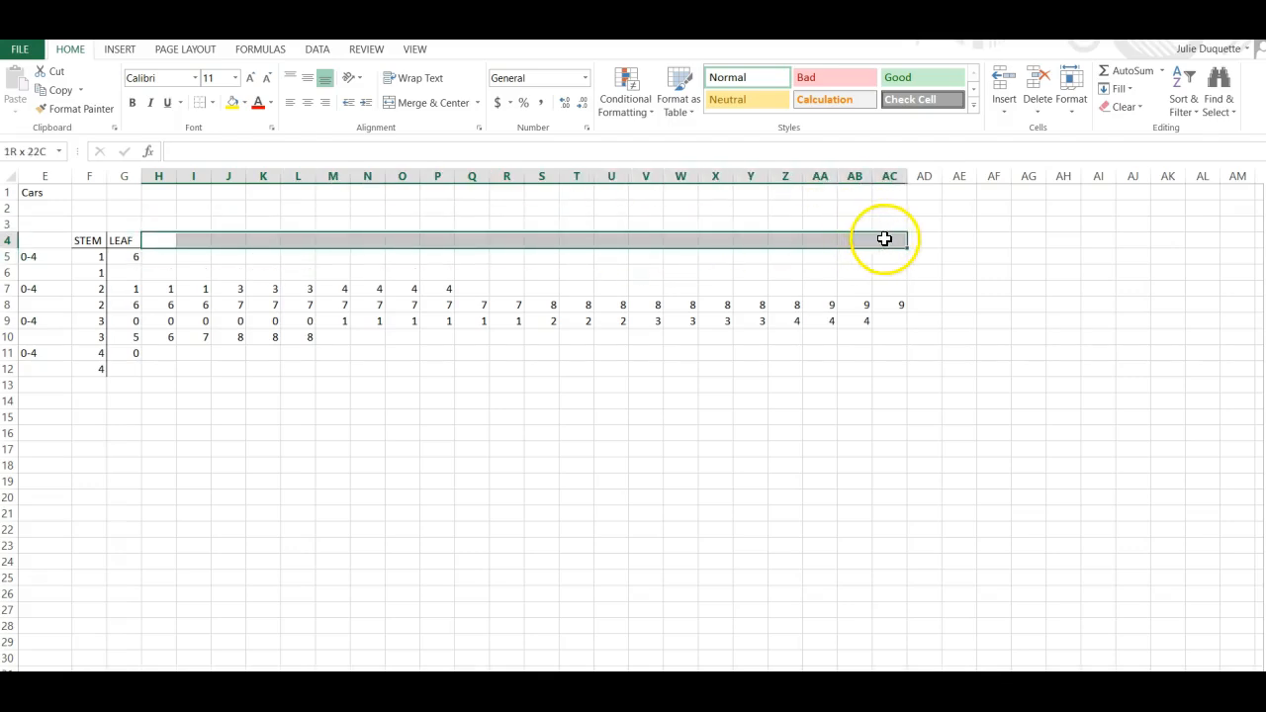
pyautogui.click(214, 103)
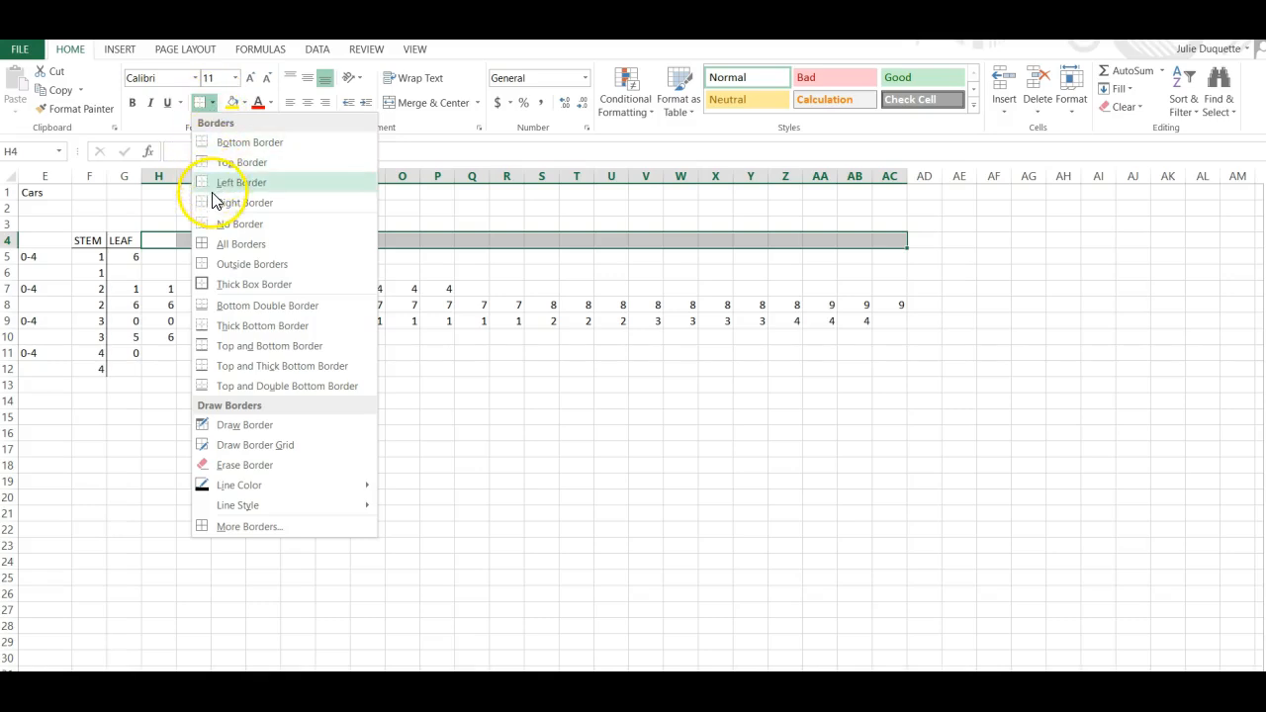
pyautogui.click(248, 142)
pyautogui.click(241, 390)
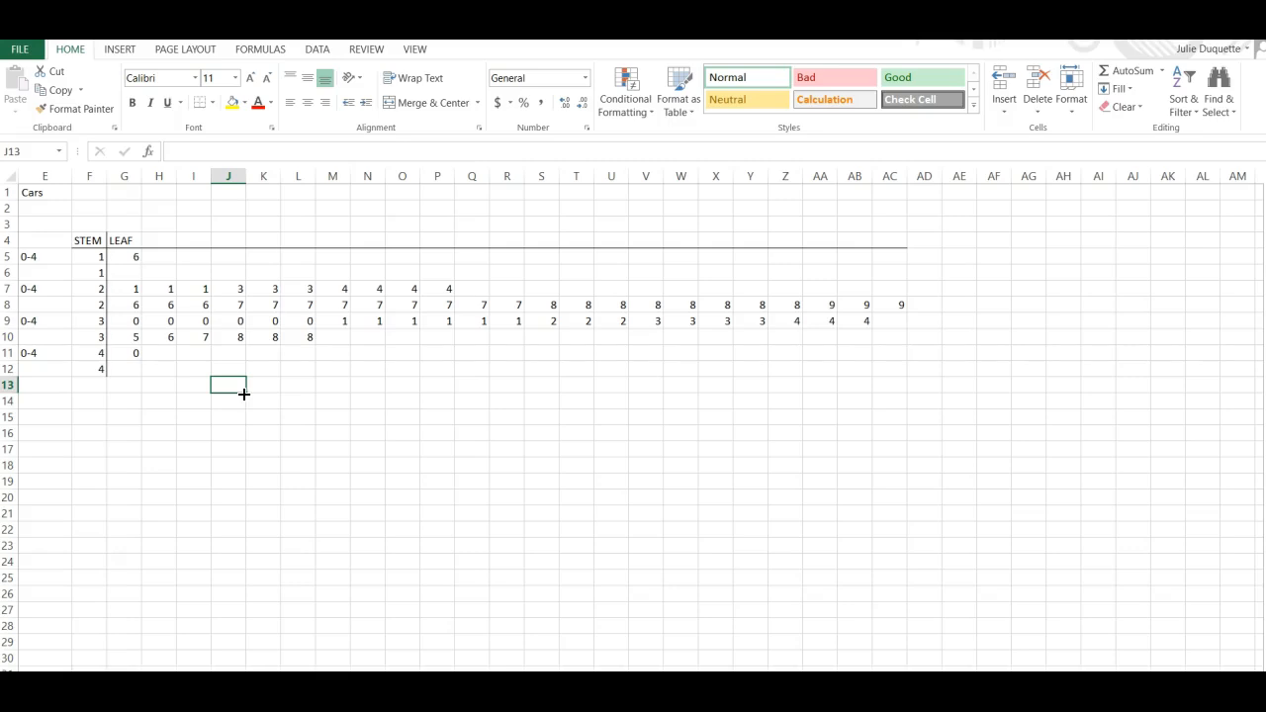
# Open the print preview and switch the page to landscape orientation.
pyautogui.click(24, 59)
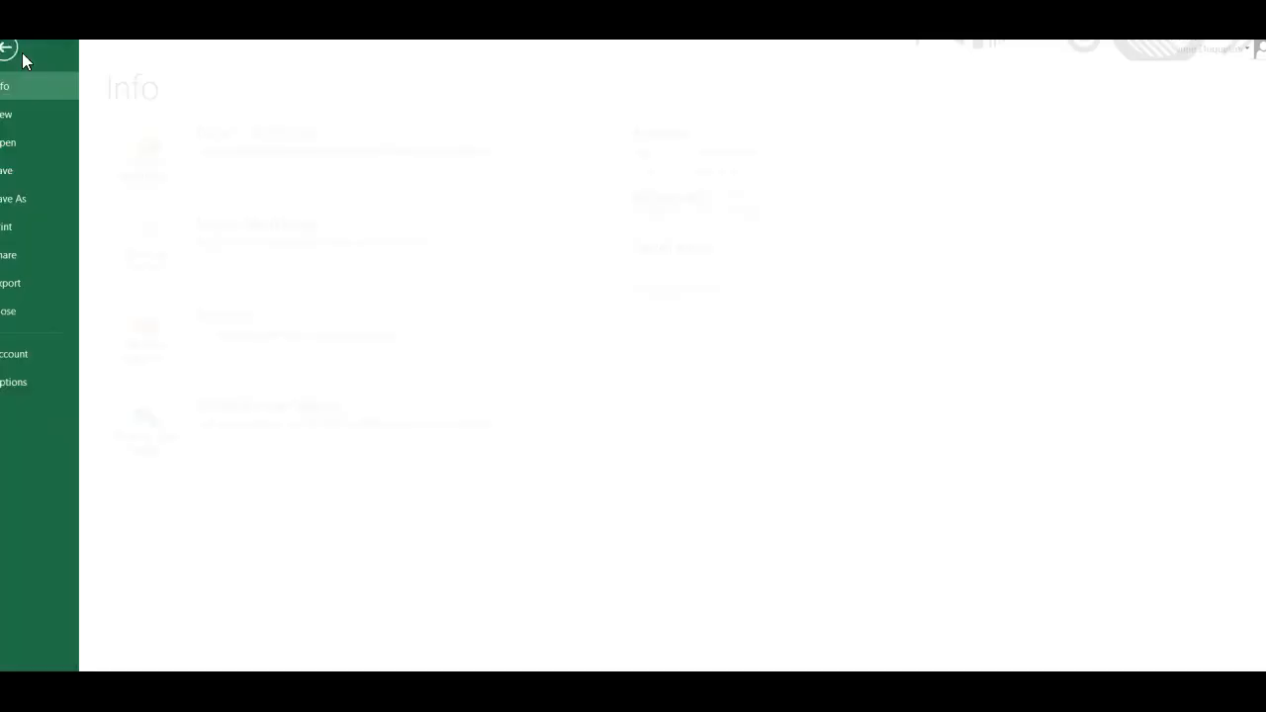
pyautogui.click(31, 230)
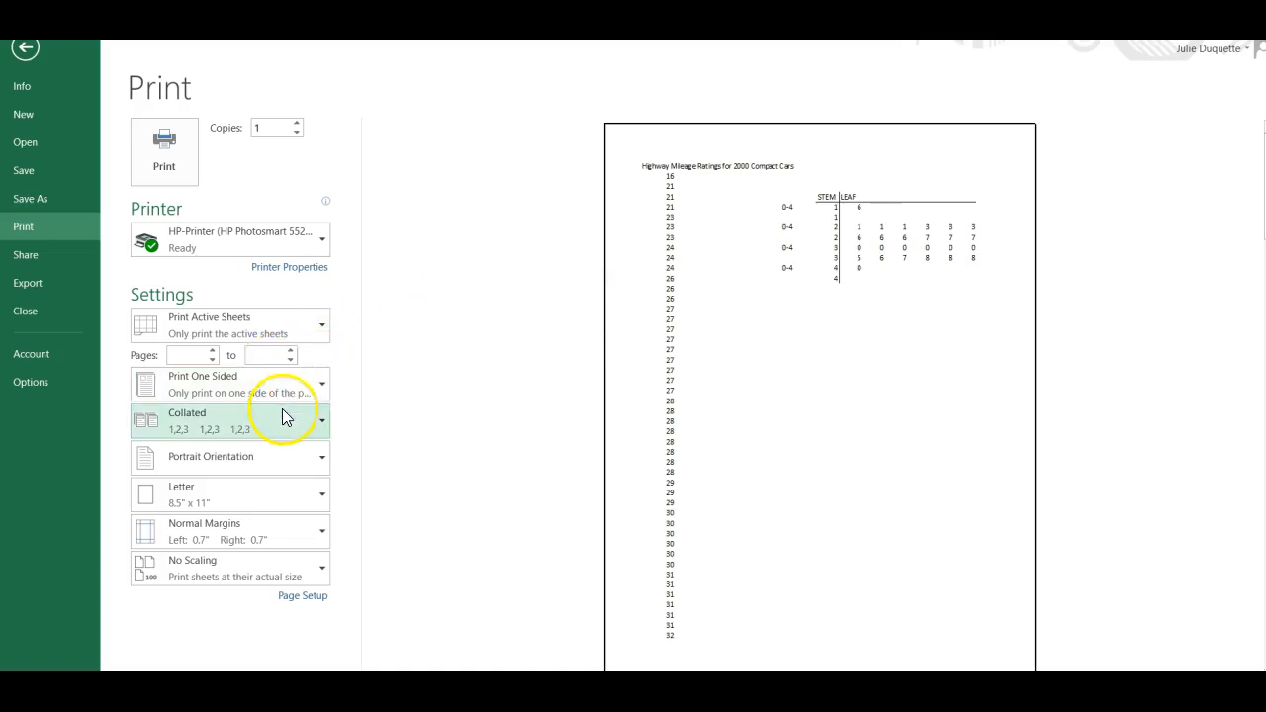
pyautogui.click(325, 460)
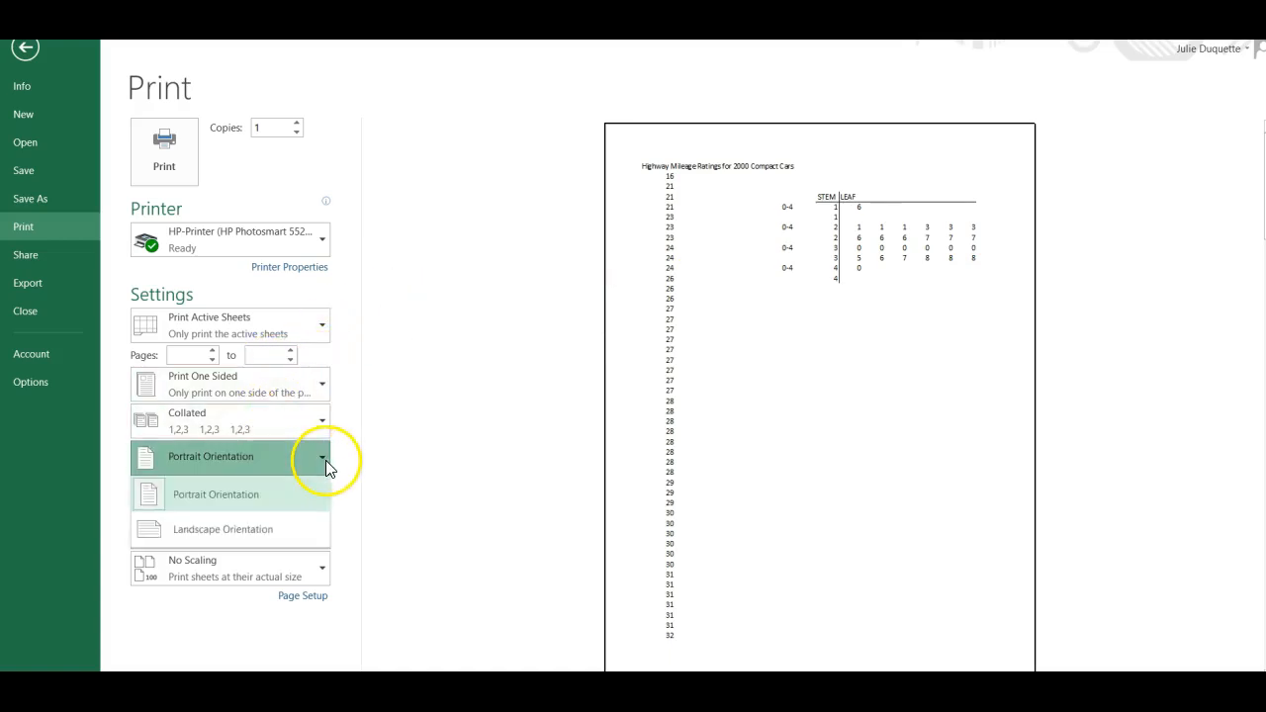
pyautogui.click(281, 531)
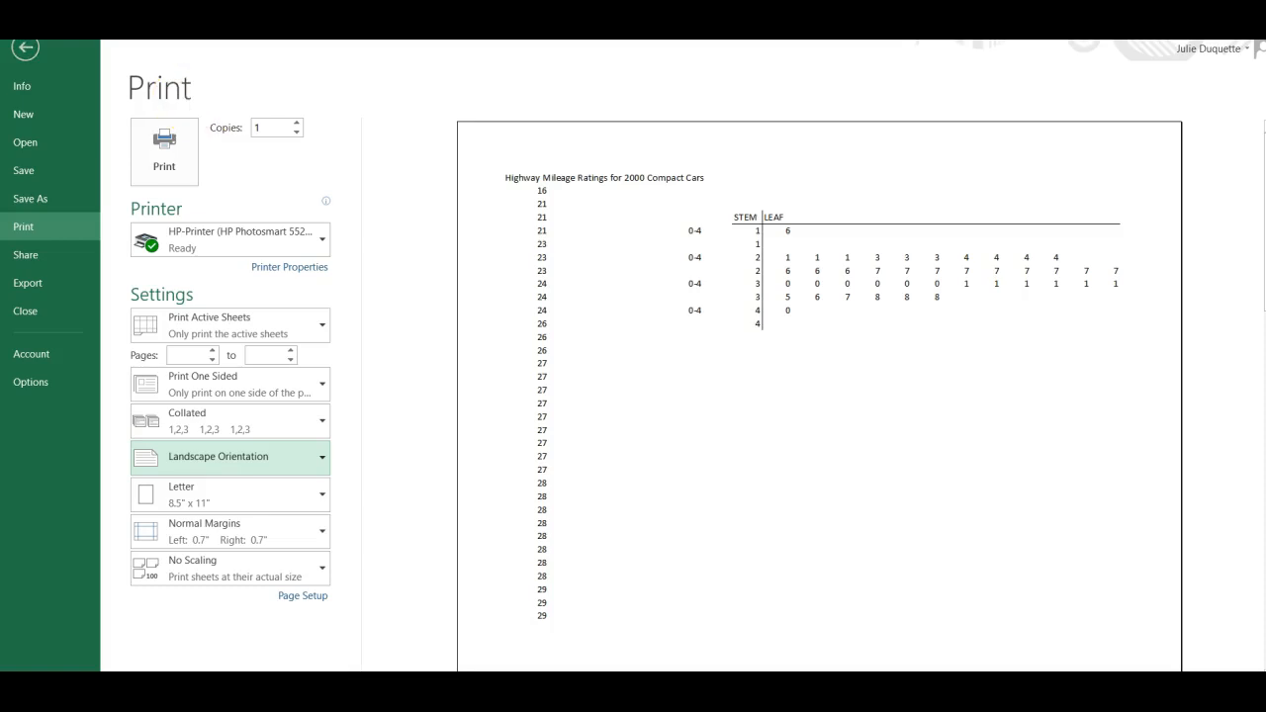
pyautogui.click(25, 49)
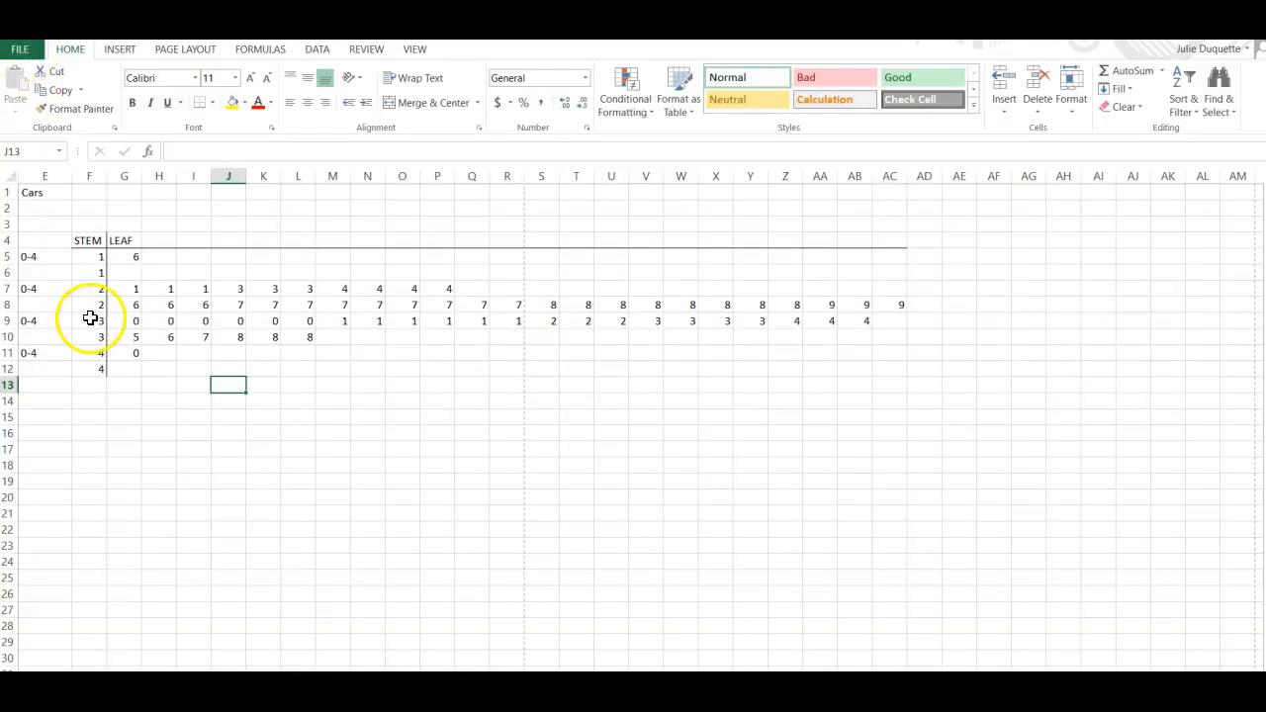
# Move the leaf 6 from the first stem-1 row G5 into the second stem-1 row G6.
pyautogui.click(121, 257)
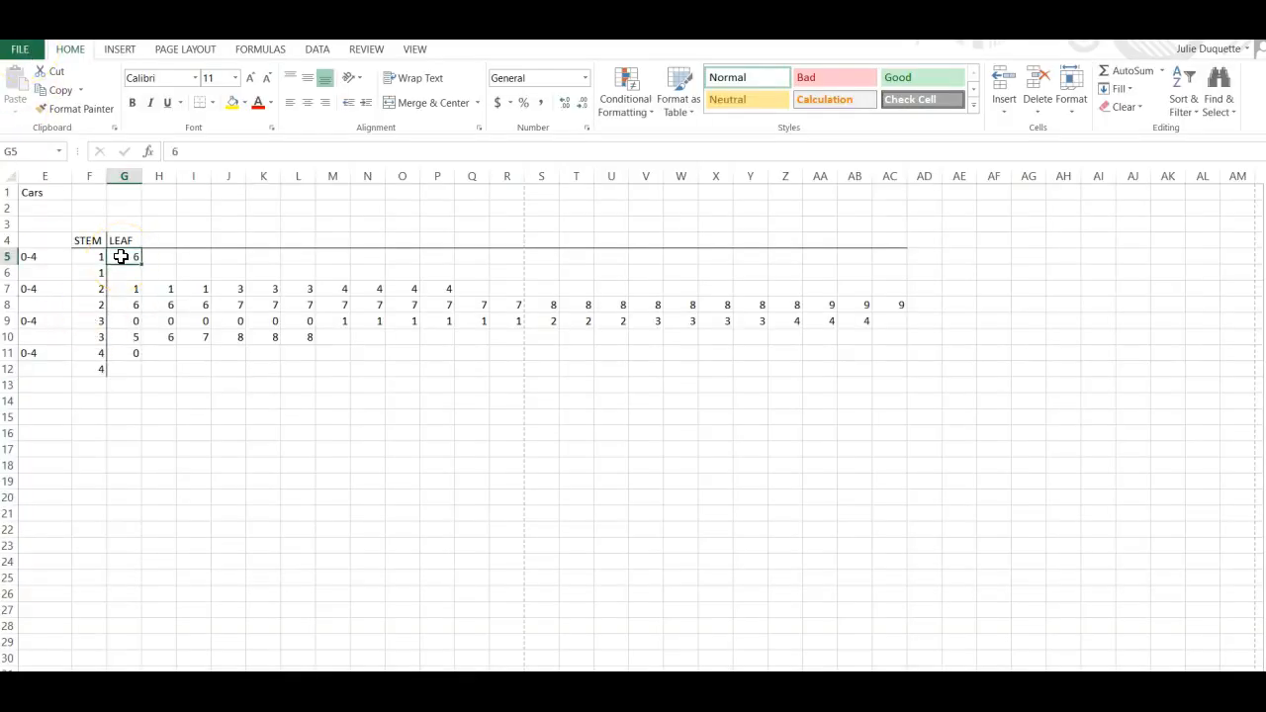
pyautogui.press('BackSpace')
pyautogui.click(126, 272)
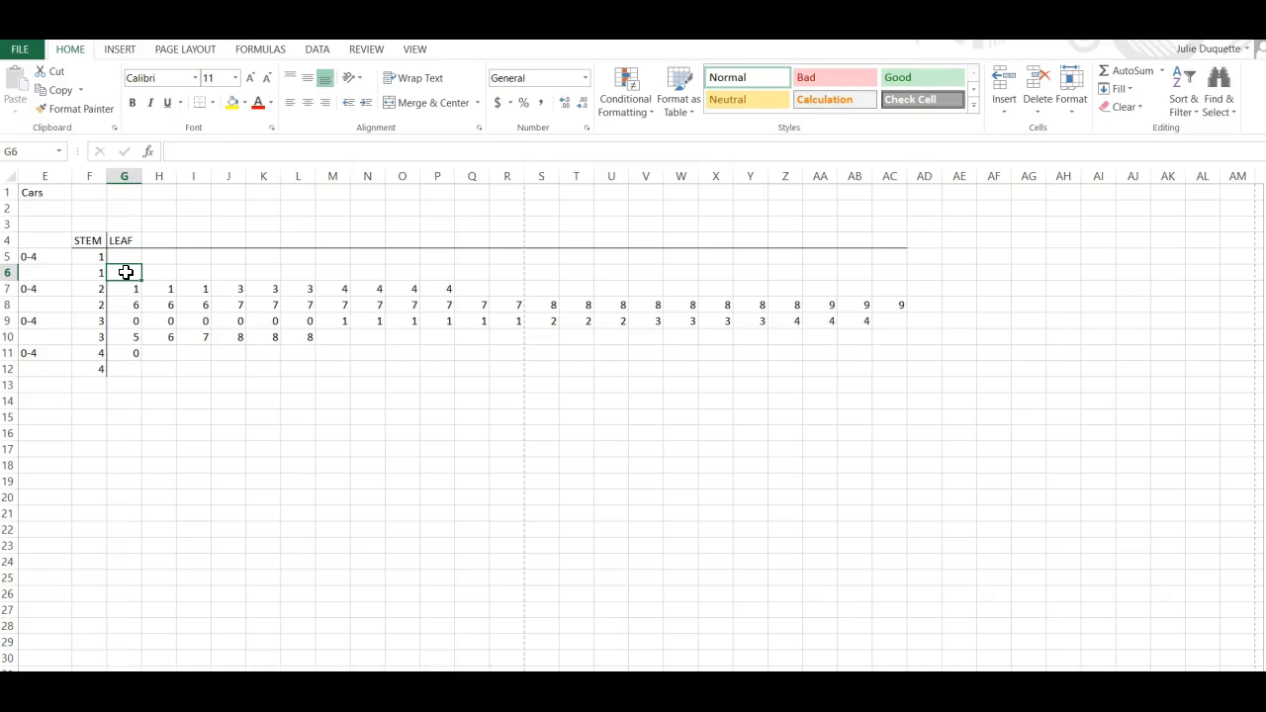
pyautogui.write('6')
pyautogui.press('Return')
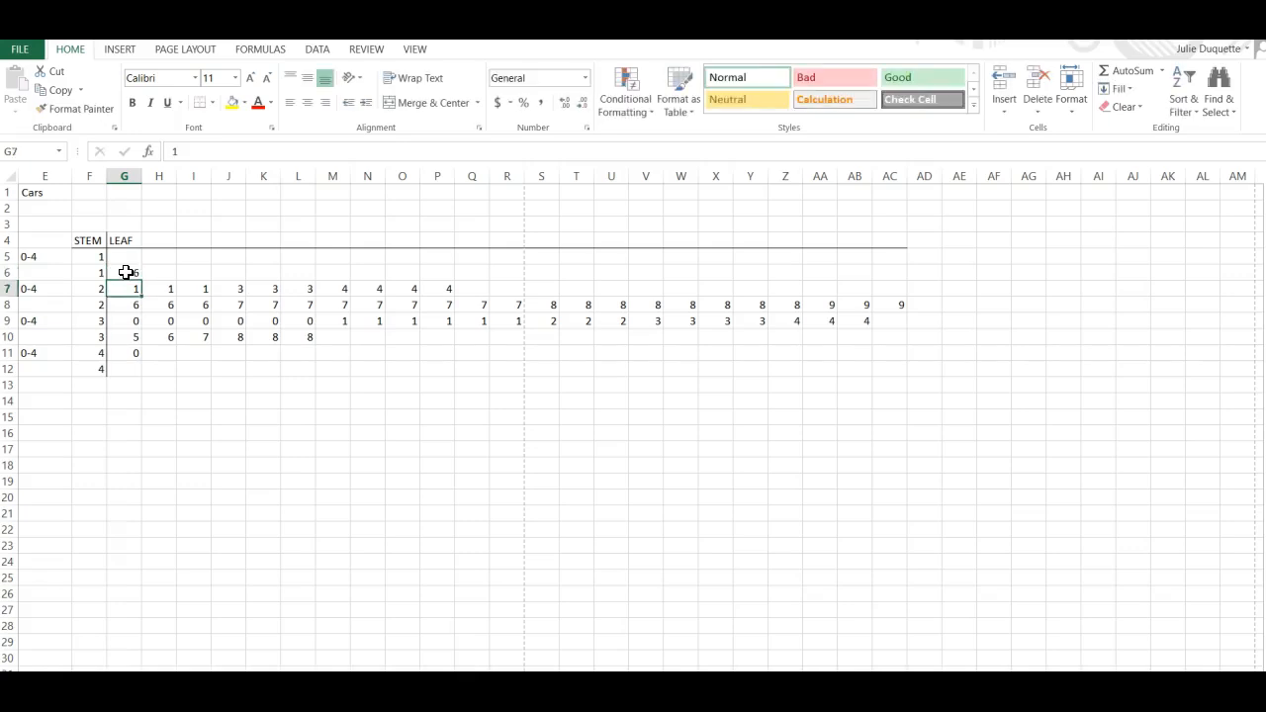
pyautogui.click(201, 419)
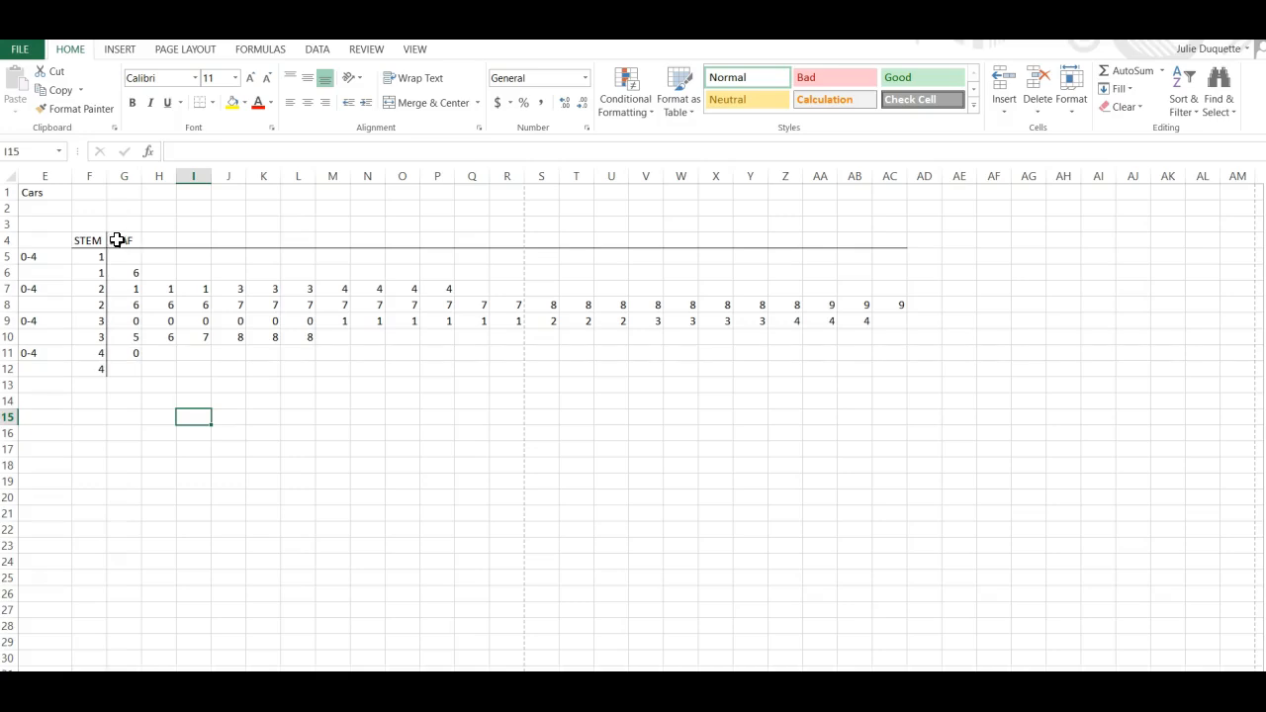
pyautogui.moveTo(100, 240); pyautogui.dragTo(302, 504)
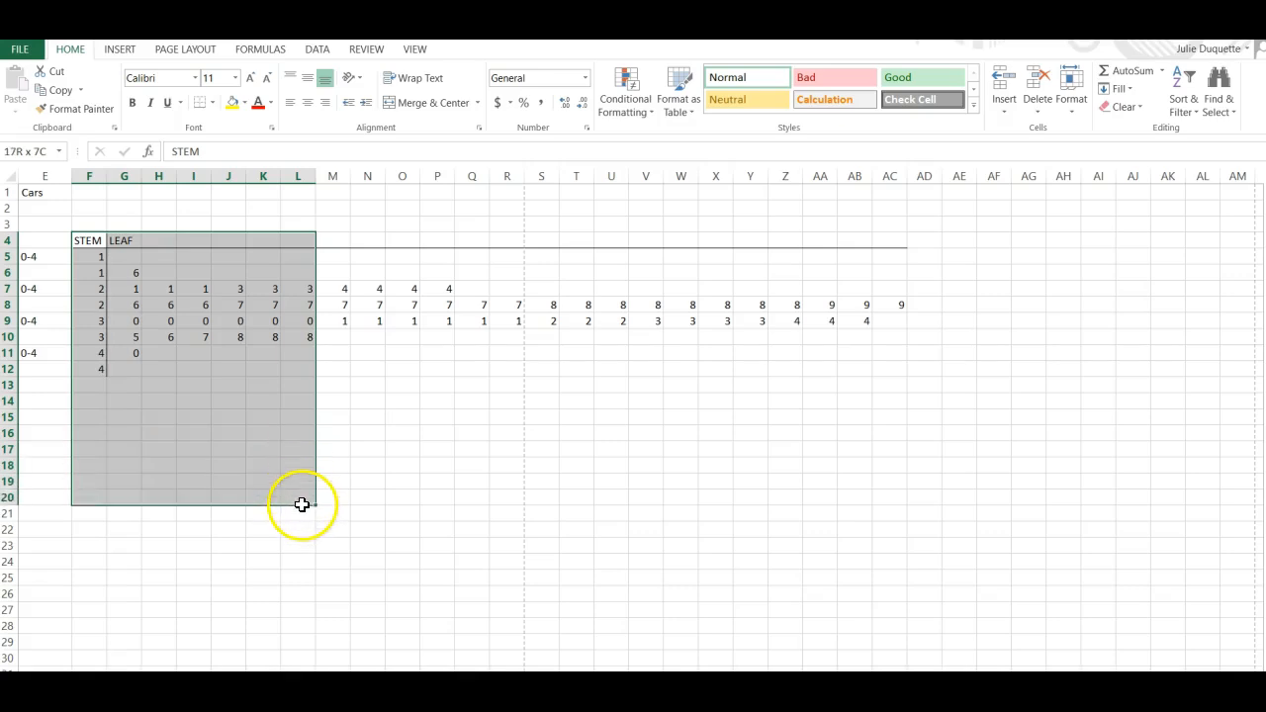
pyautogui.click(386, 481)
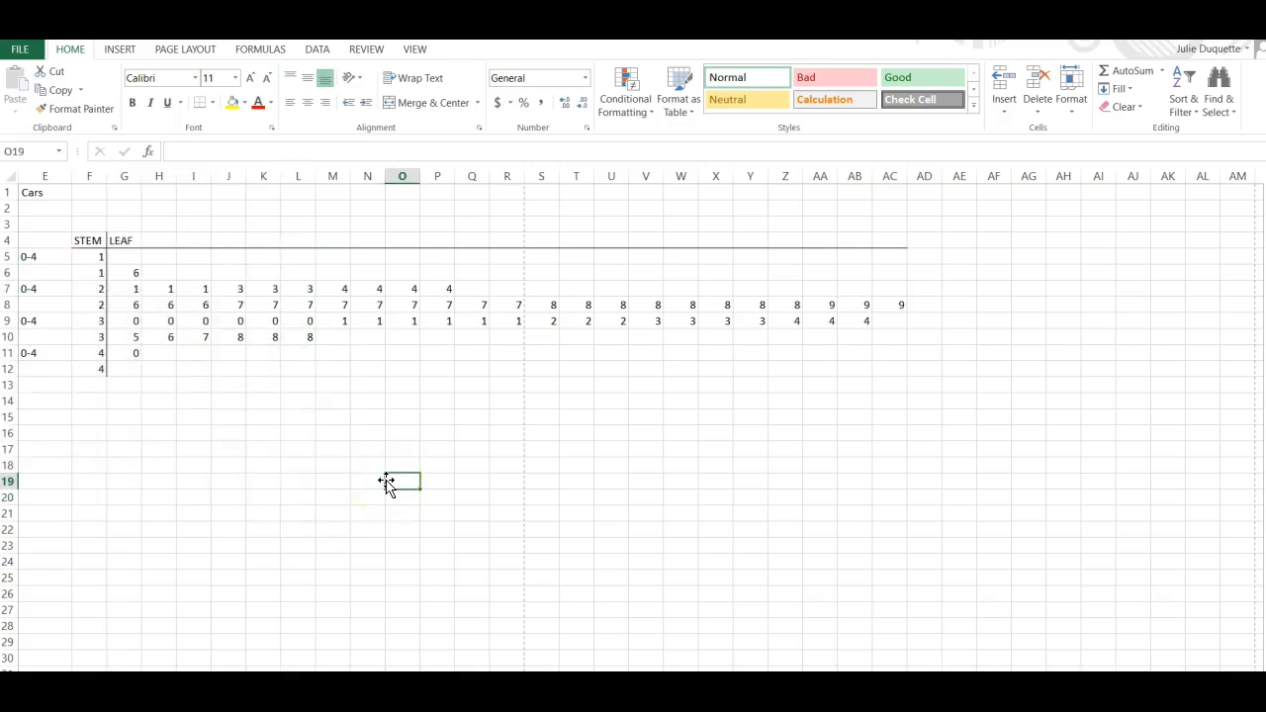